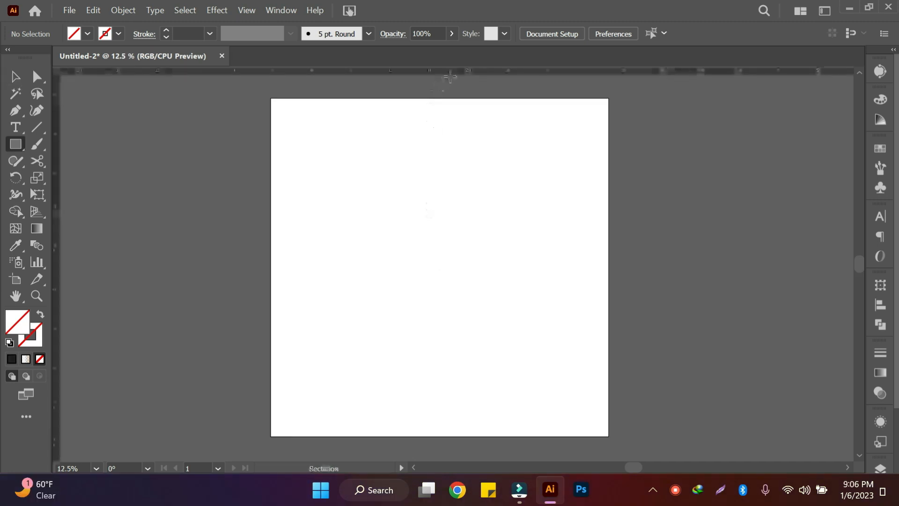
# Place two horizontal and two vertical ruler guides just inside the artboard's top, left, right and bottom edges
pyautogui.moveTo(451, 70); pyautogui.dragTo(440, 108)
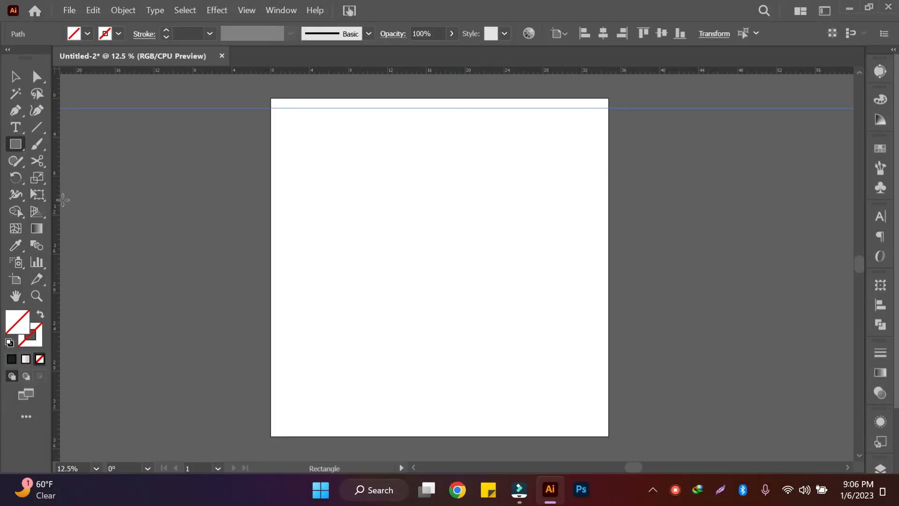
pyautogui.moveTo(56, 205); pyautogui.dragTo(288, 221)
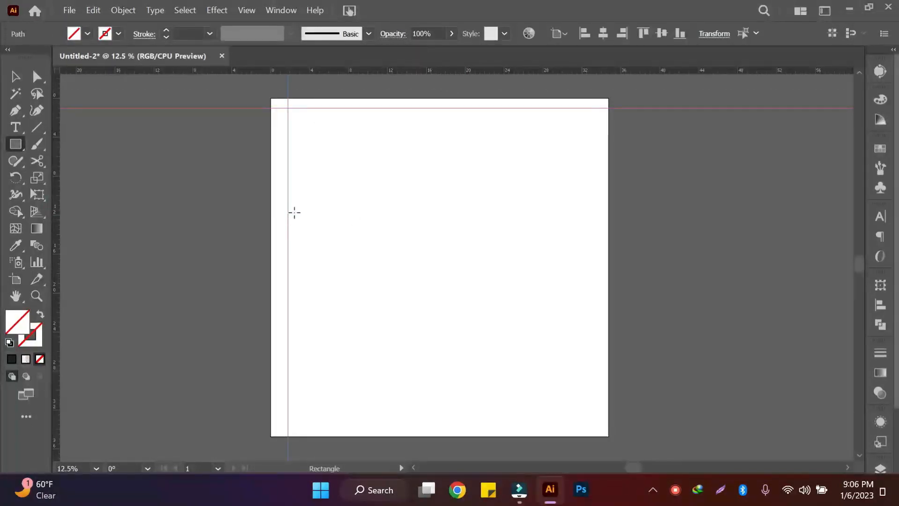
pyautogui.moveTo(55, 211); pyautogui.dragTo(601, 237)
pyautogui.moveTo(423, 75); pyautogui.dragTo(416, 424)
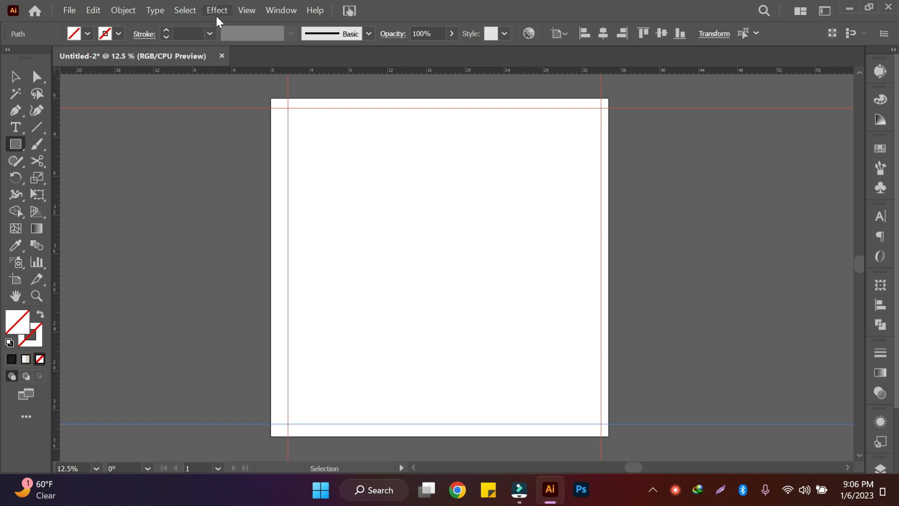
pyautogui.click(251, 10)
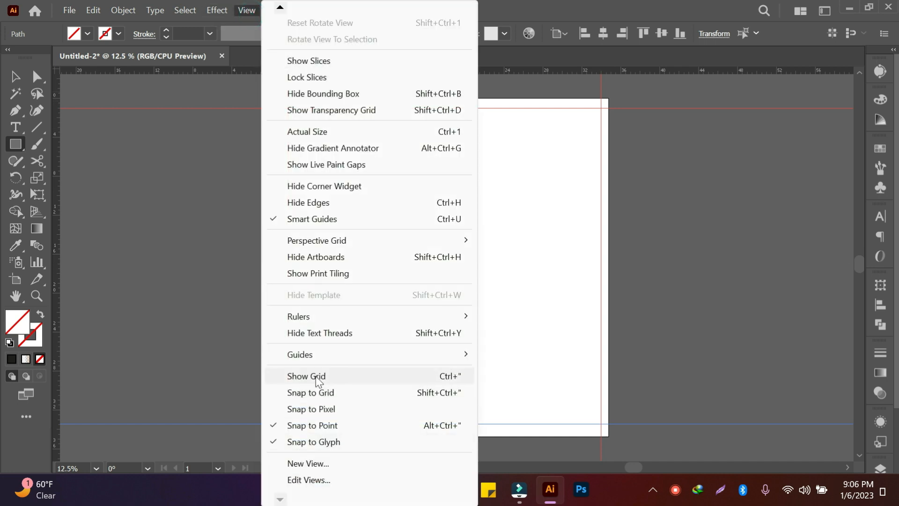
pyautogui.moveTo(333, 319)
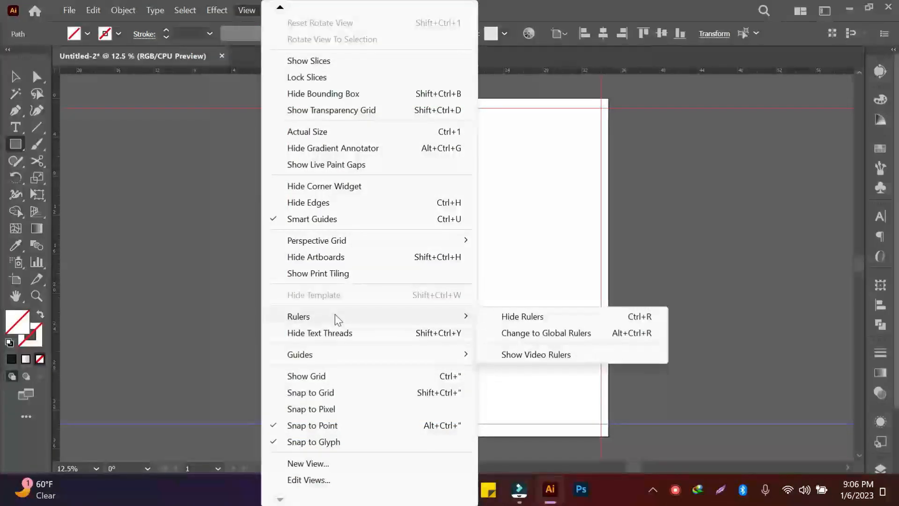
pyautogui.click(568, 277)
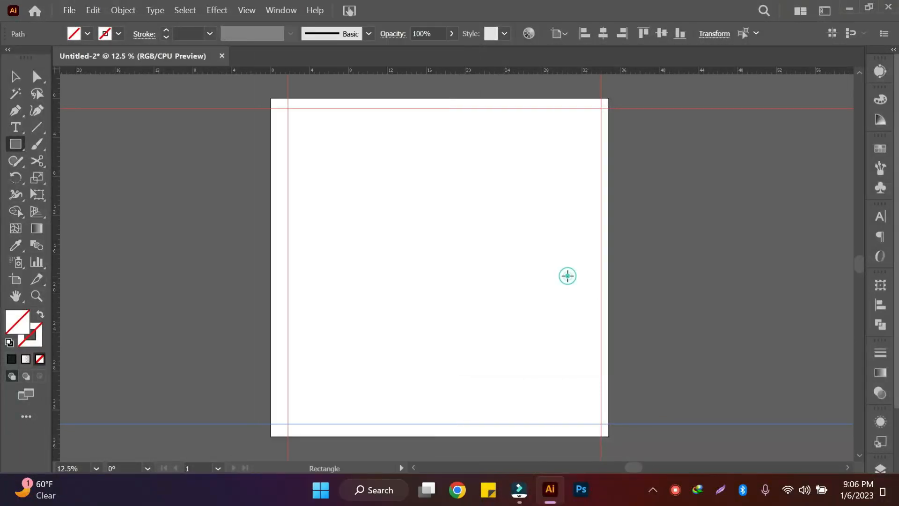
pyautogui.click(566, 275)
pyautogui.click(495, 270)
# Deselect the guide and set the guide color to Magenta in the Guides & Grid preferences
pyautogui.click(22, 76)
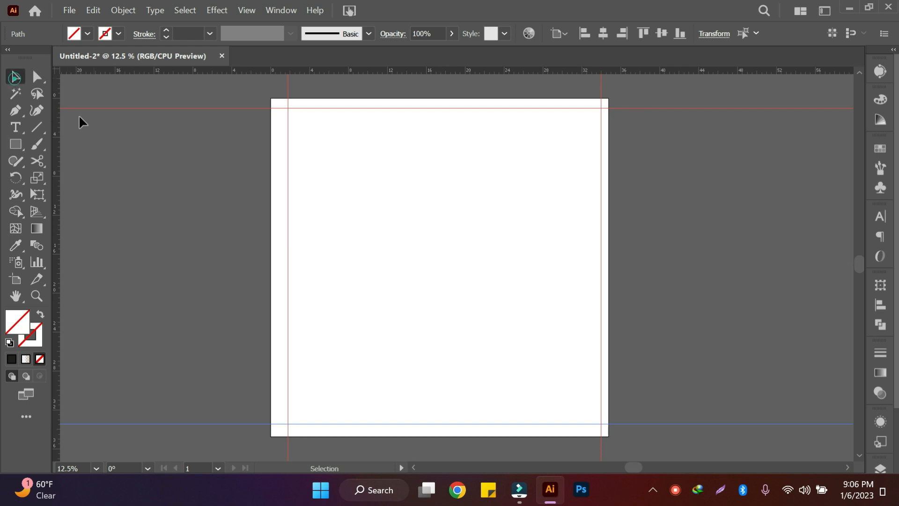
pyautogui.click(631, 266)
pyautogui.click(624, 37)
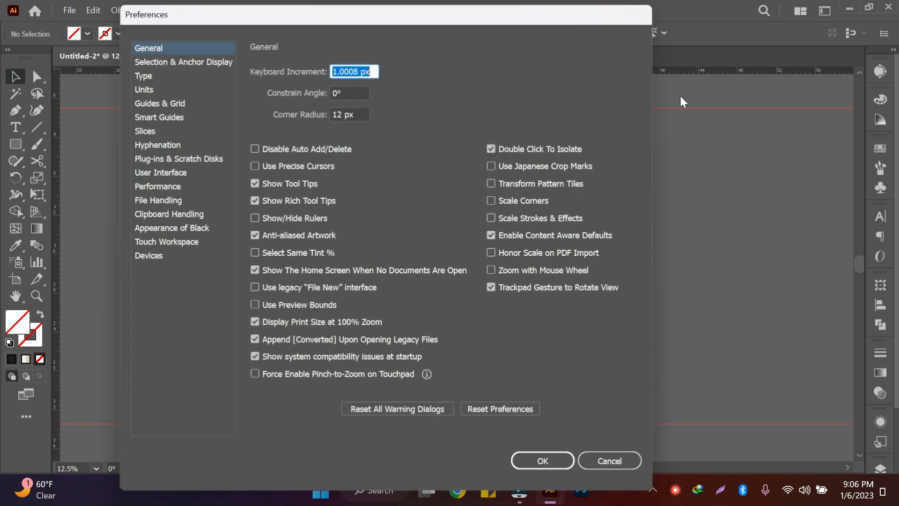
pyautogui.click(137, 101)
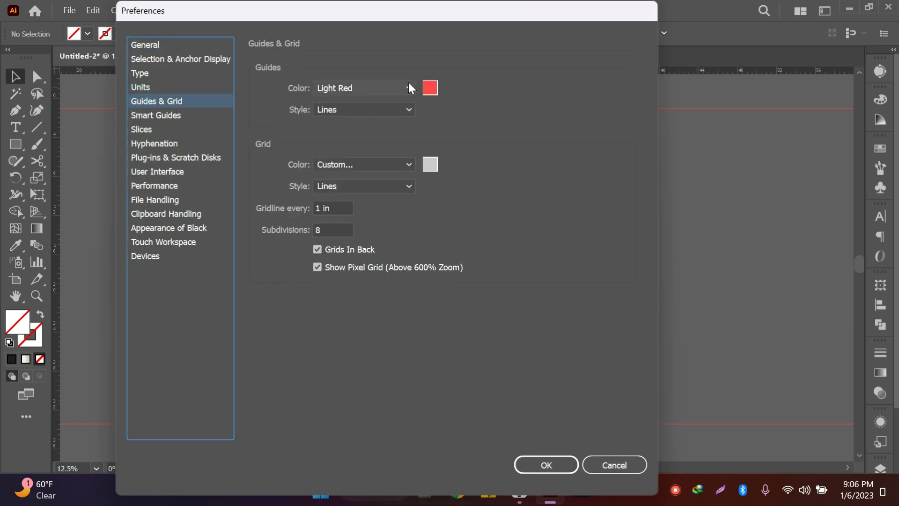
pyautogui.click(408, 86)
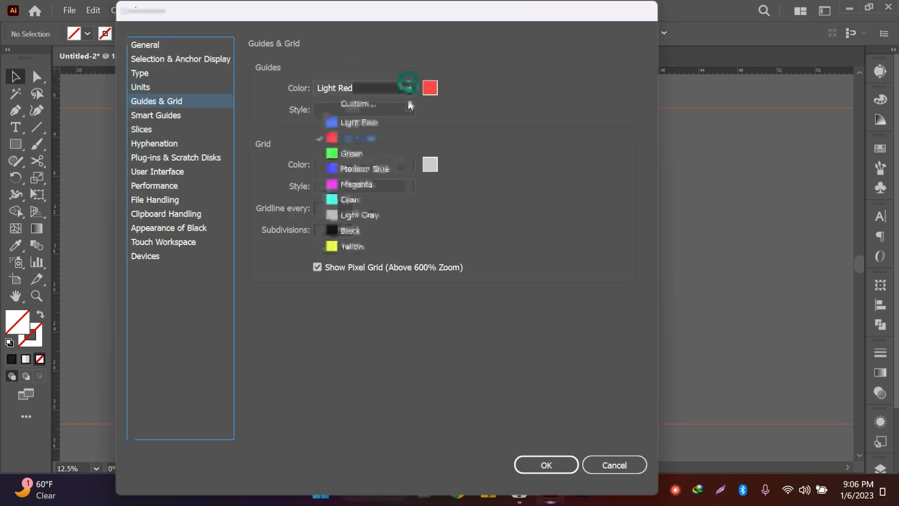
pyautogui.click(342, 184)
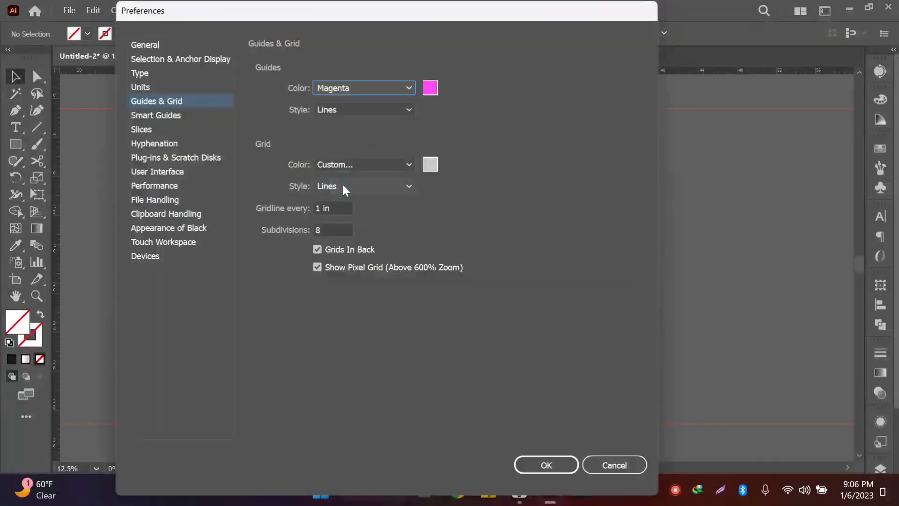
pyautogui.click(569, 464)
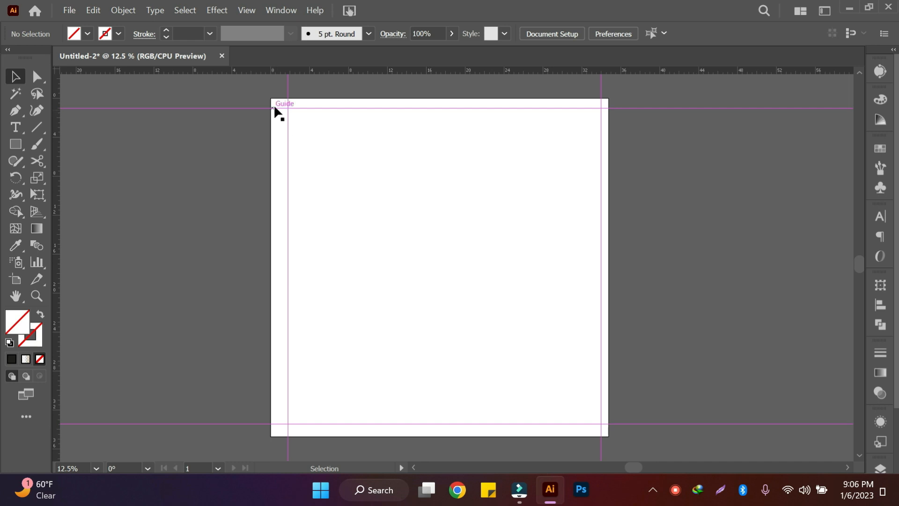
# Switch the ruler units to Pixels and back to Inches
pyautogui.rightClick(361, 72)
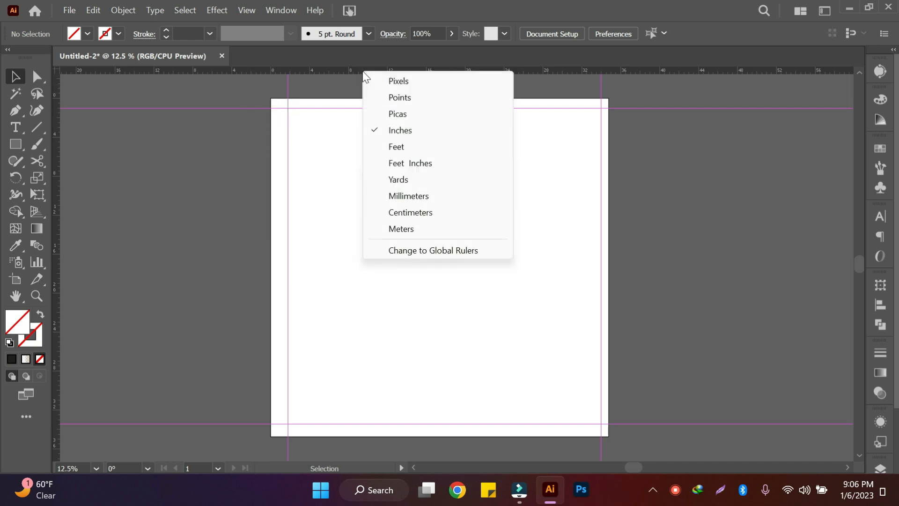
pyautogui.click(439, 84)
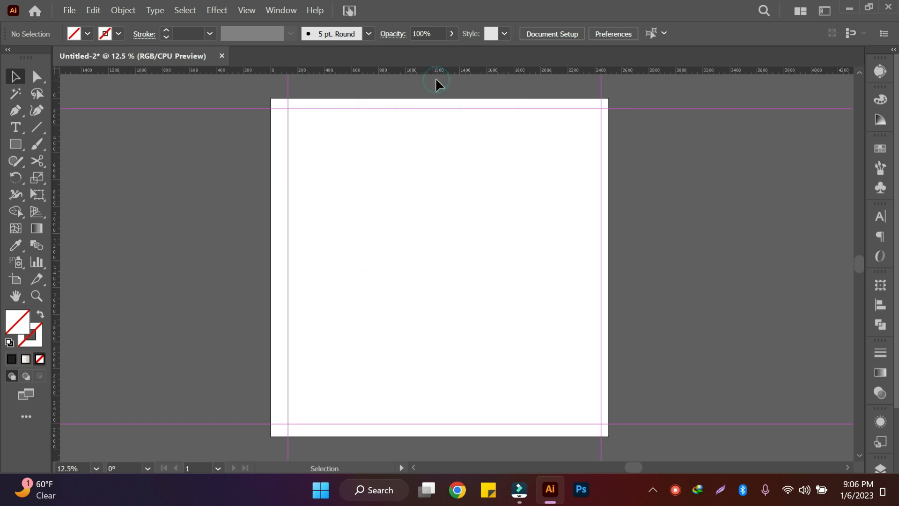
pyautogui.rightClick(423, 71)
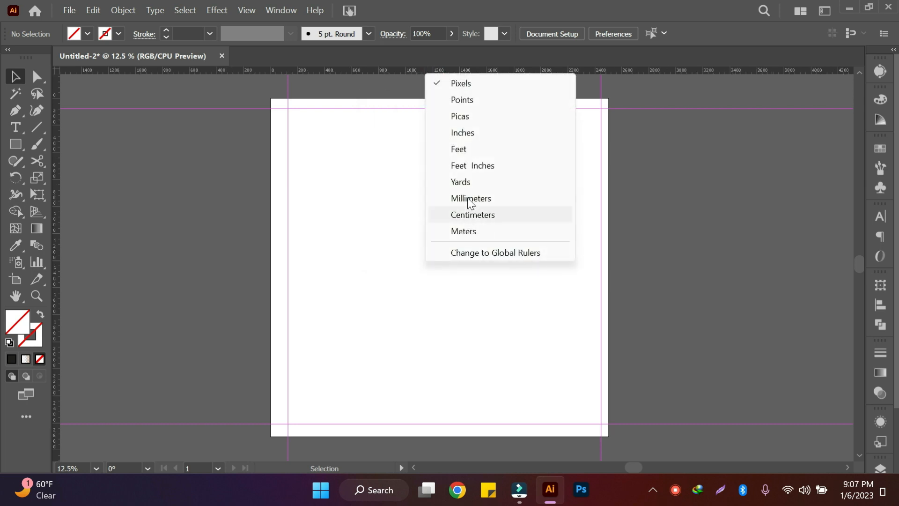
pyautogui.click(479, 135)
# Select all the guides, lock them, and unlock them again
pyautogui.moveTo(333, 159); pyautogui.dragTo(661, 429)
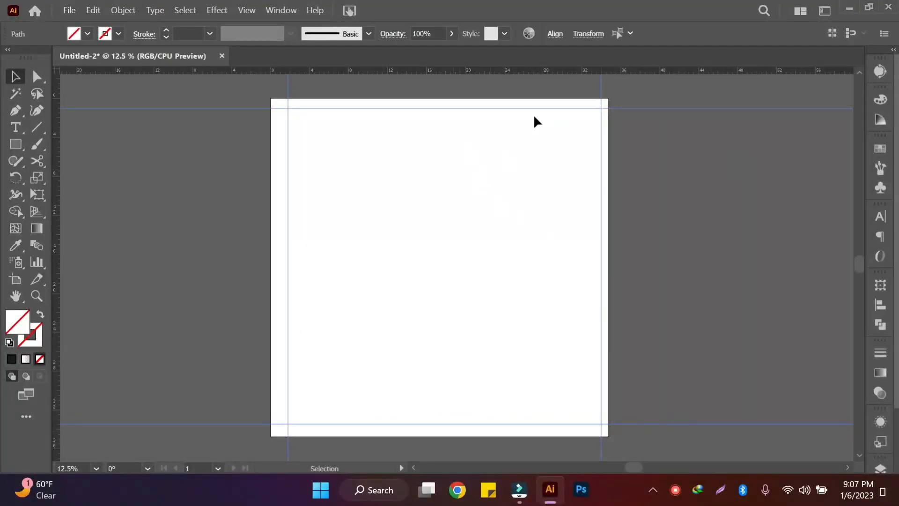
pyautogui.rightClick(507, 164)
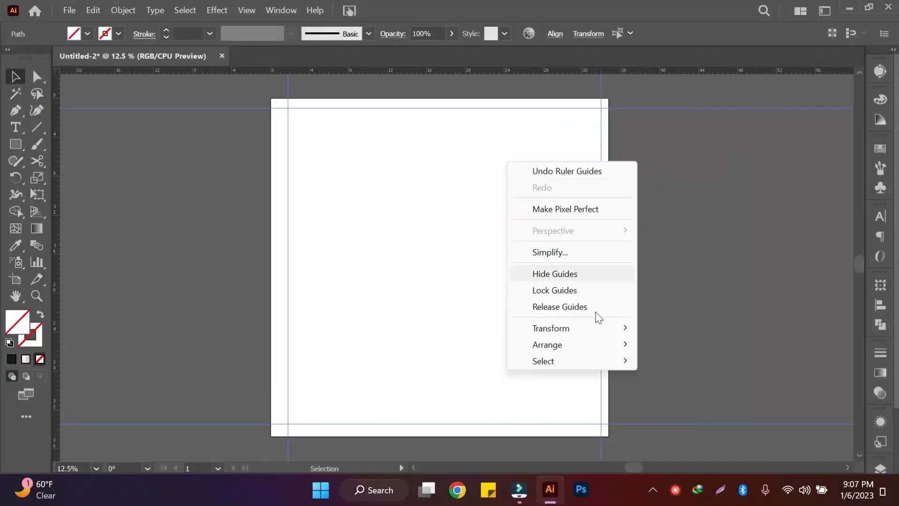
pyautogui.click(564, 291)
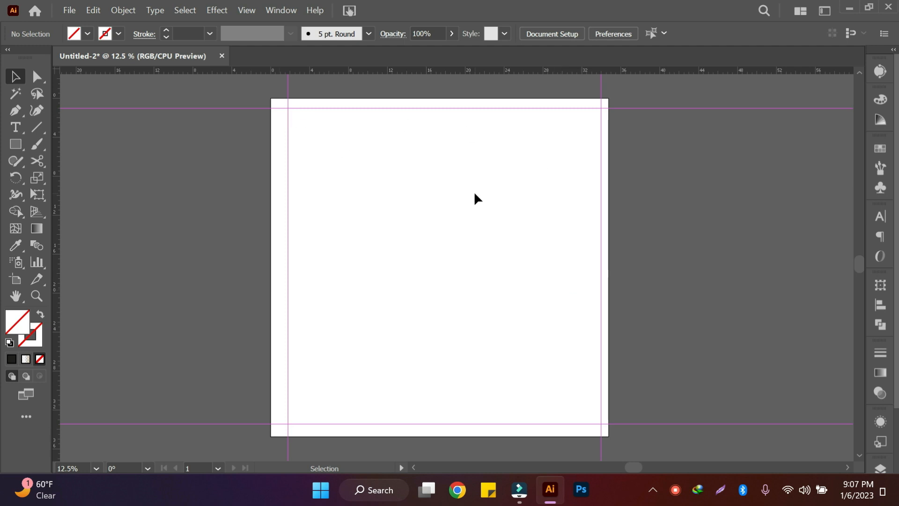
pyautogui.rightClick(430, 240)
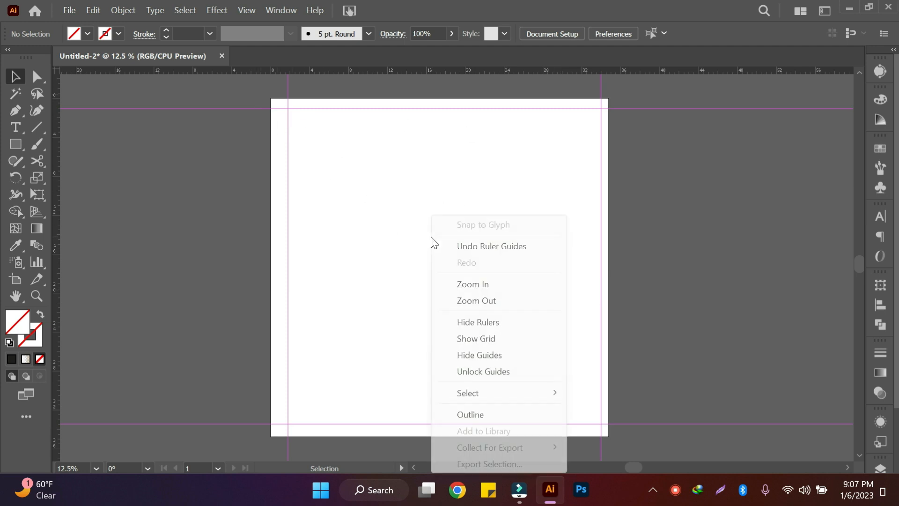
pyautogui.click(496, 372)
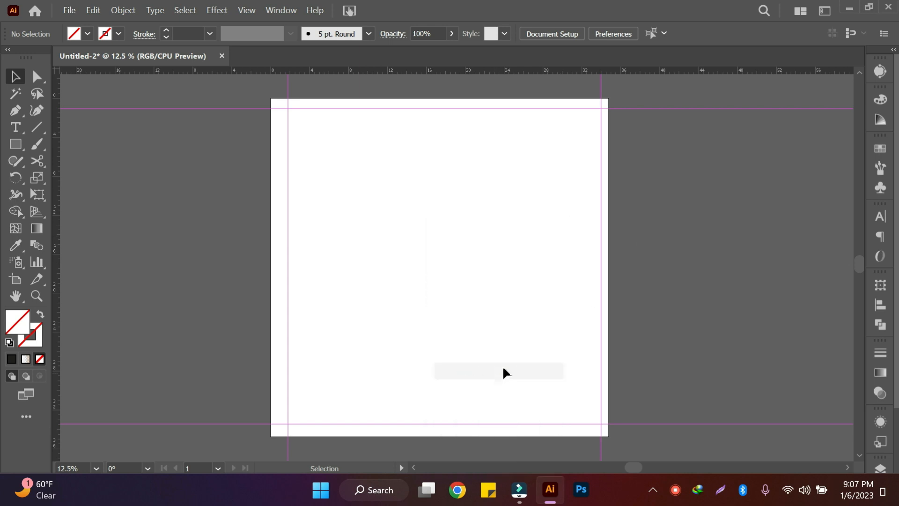
# Delete all four guides around the artboard and hide the rulers
pyautogui.moveTo(247, 81); pyautogui.dragTo(656, 433)
pyautogui.press('Delete')
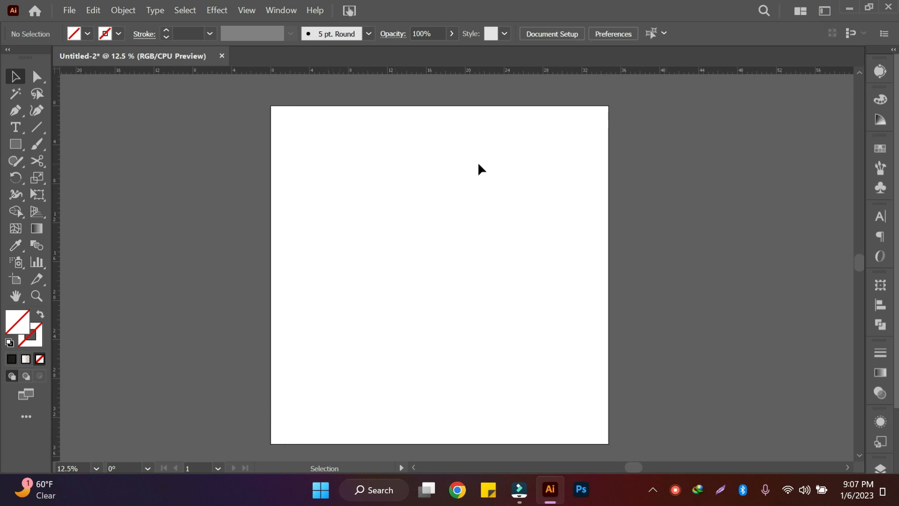
pyautogui.hotkey('ctrl', 'r')
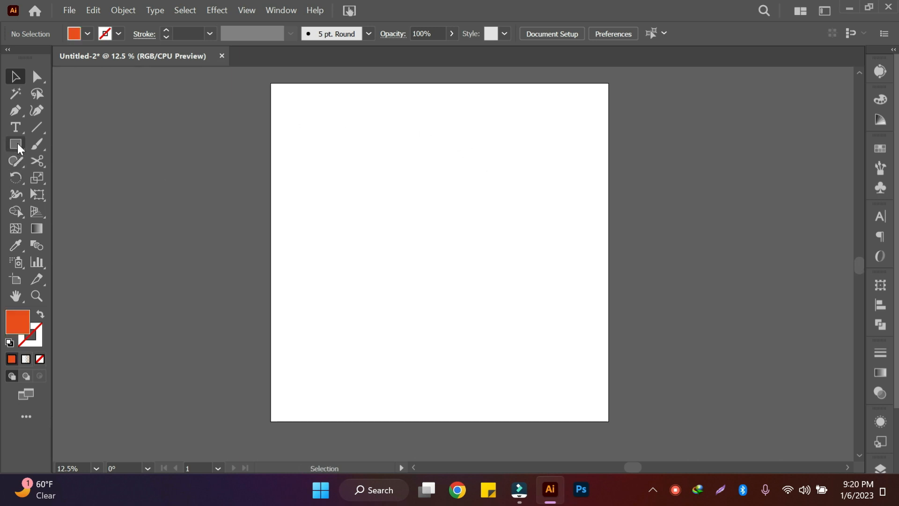
# Draw five separate orange rectangles without a stroke: three on the artboard and two crossing its right edge
pyautogui.click(16, 144)
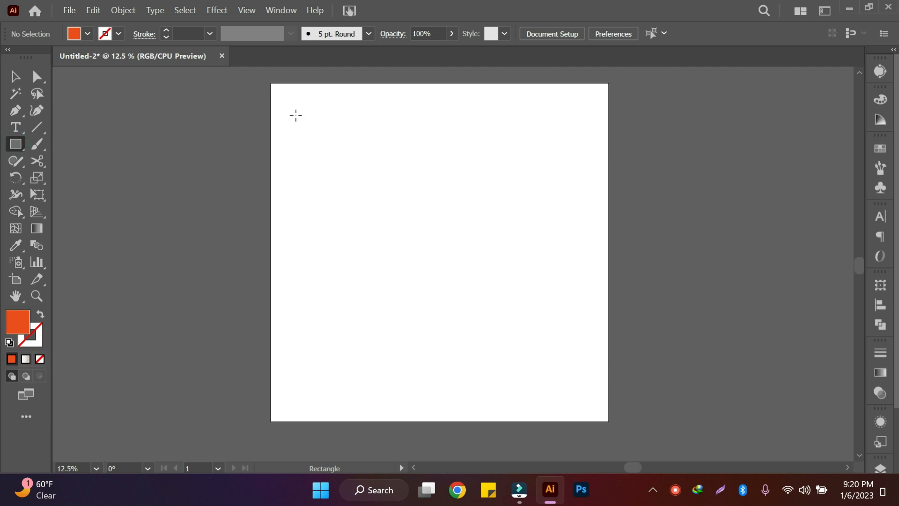
pyautogui.moveTo(296, 115); pyautogui.dragTo(381, 212)
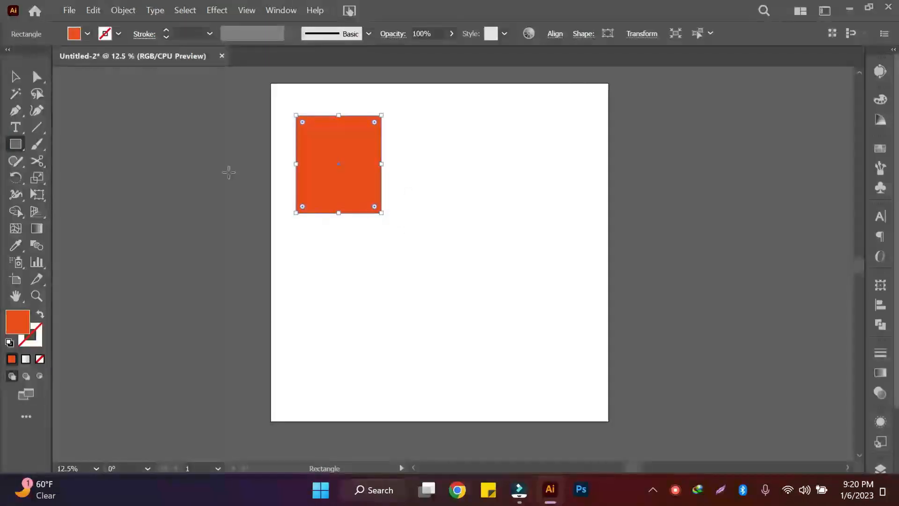
pyautogui.moveTo(433, 154); pyautogui.dragTo(549, 264)
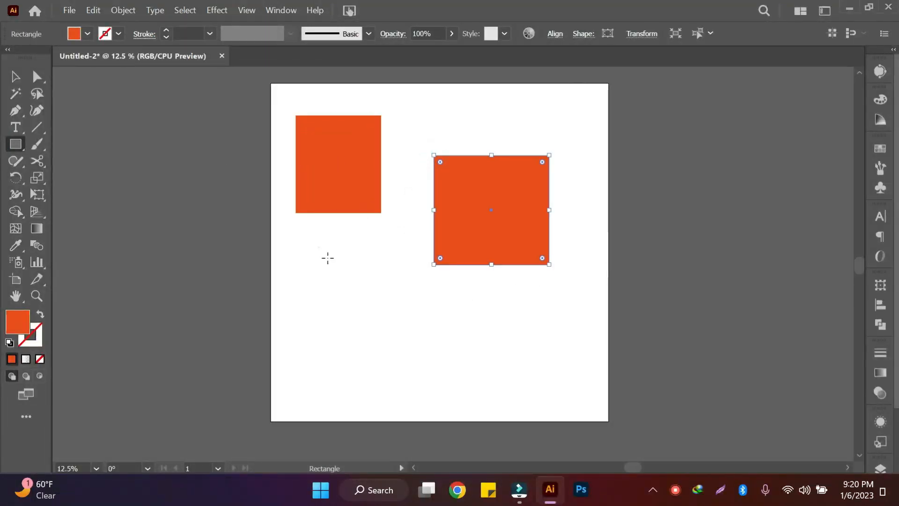
pyautogui.moveTo(318, 247); pyautogui.dragTo(439, 420)
pyautogui.moveTo(599, 230); pyautogui.dragTo(679, 313)
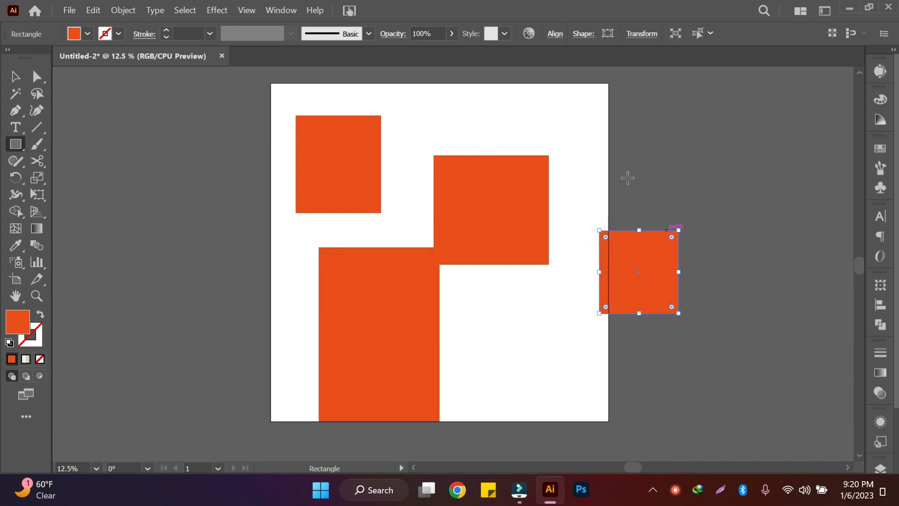
pyautogui.moveTo(569, 97); pyautogui.dragTo(669, 172)
# Fill the middle rectangle on the artboard with the yellow-orange swatch, after trying the red one
pyautogui.click(15, 76)
pyautogui.click(479, 219)
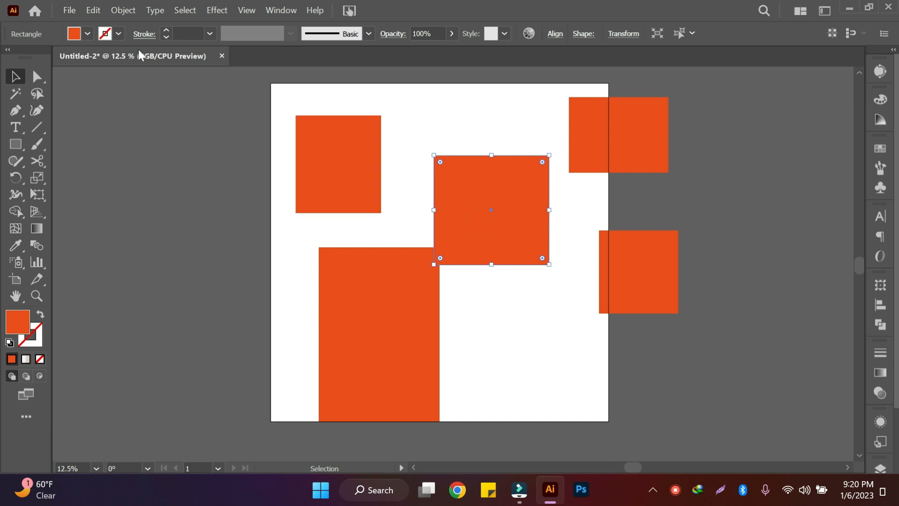
pyautogui.click(87, 33)
pyautogui.click(117, 58)
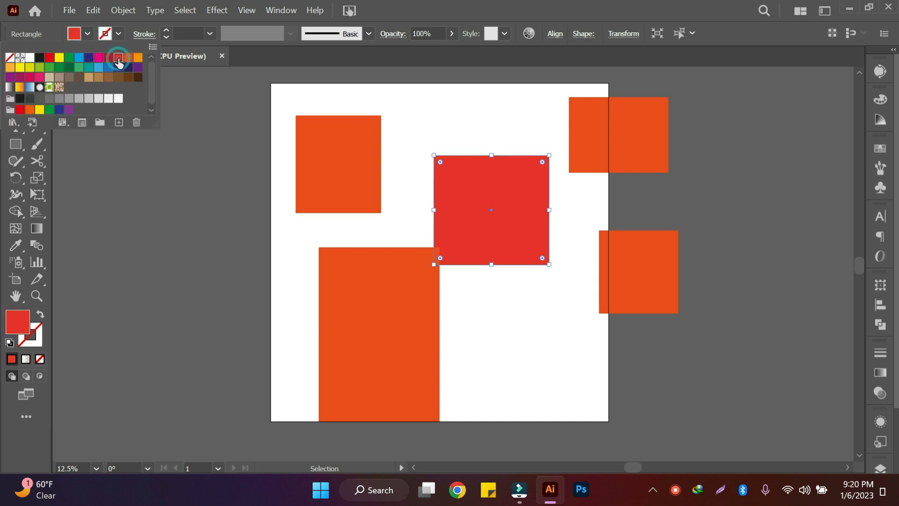
pyautogui.click(137, 57)
pyautogui.click(643, 164)
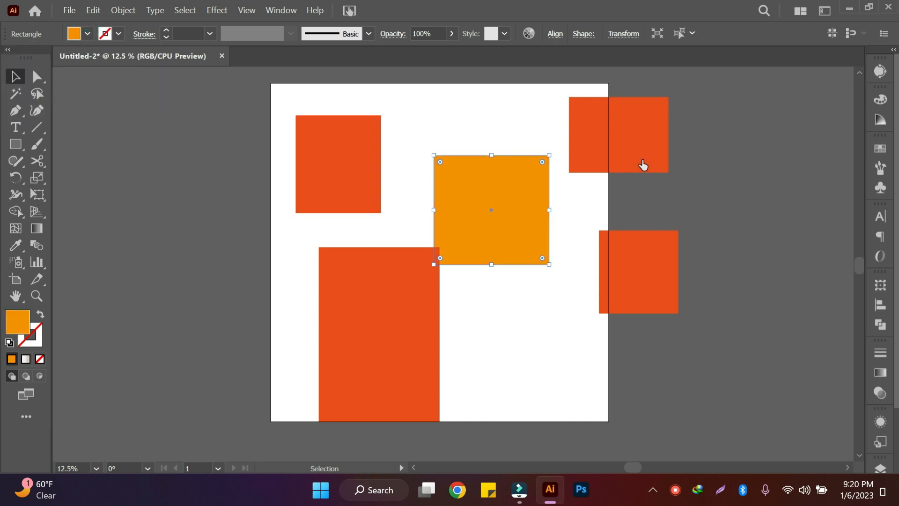
# Fill the upper rectangle on the artboard's right edge with a near-black color using the Color Picker
pyautogui.click(640, 146)
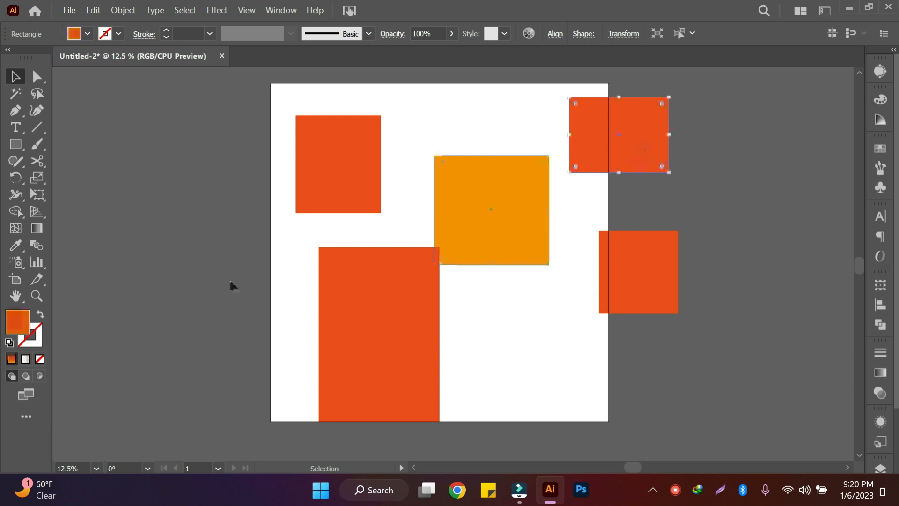
pyautogui.doubleClick(23, 323)
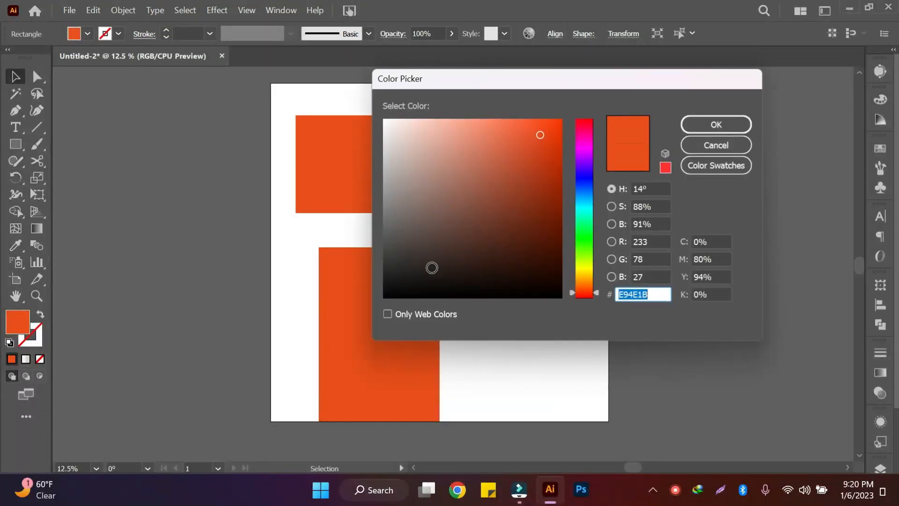
pyautogui.click(434, 268)
pyautogui.click(737, 126)
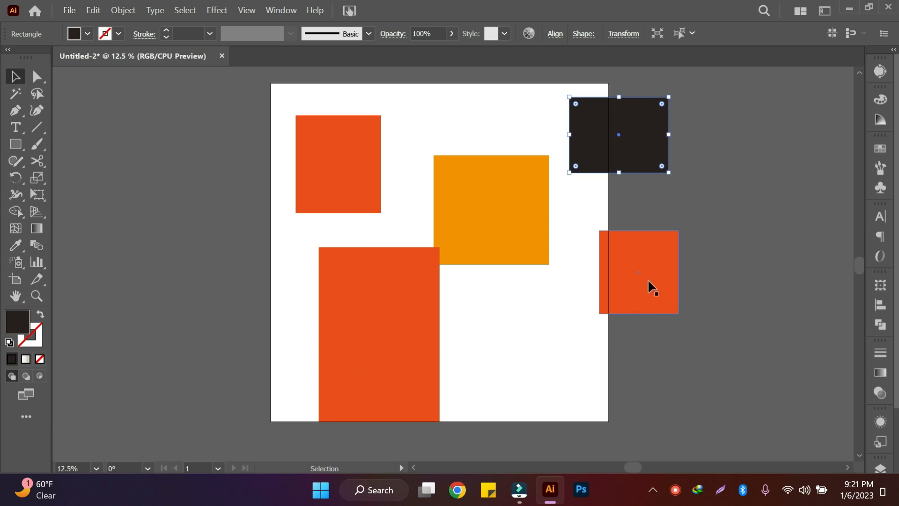
# Fill the lower rectangle on the artboard's right edge with the light blue swatch
pyautogui.click(660, 284)
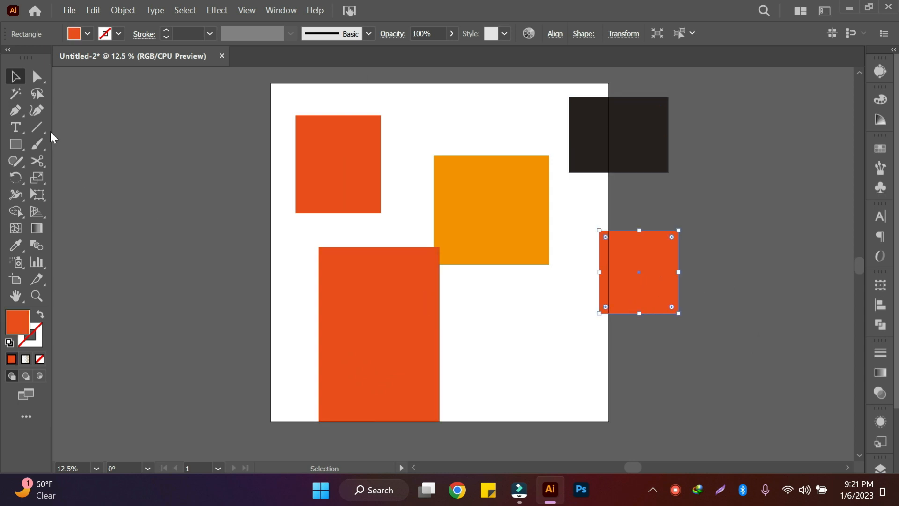
pyautogui.click(875, 148)
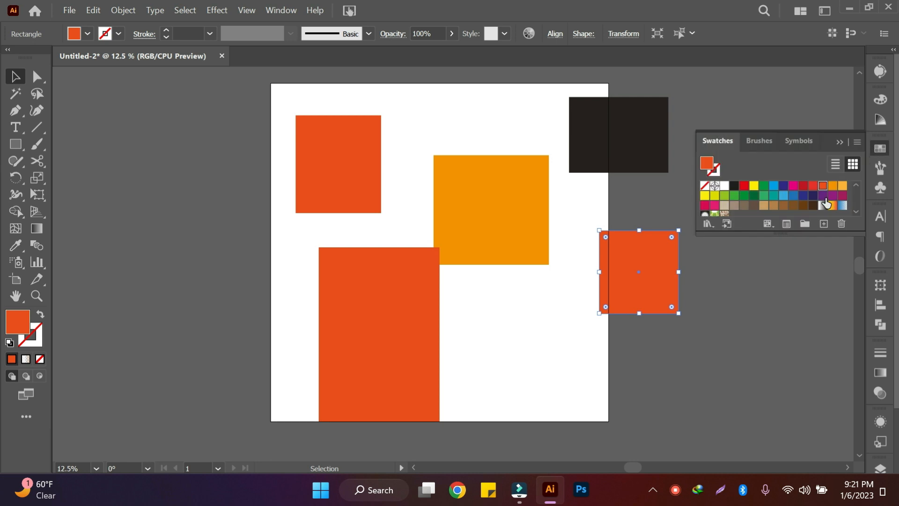
pyautogui.click(782, 196)
# Fill the large lower rectangle on the artboard with a light blue tint from the Color Guide
pyautogui.click(398, 324)
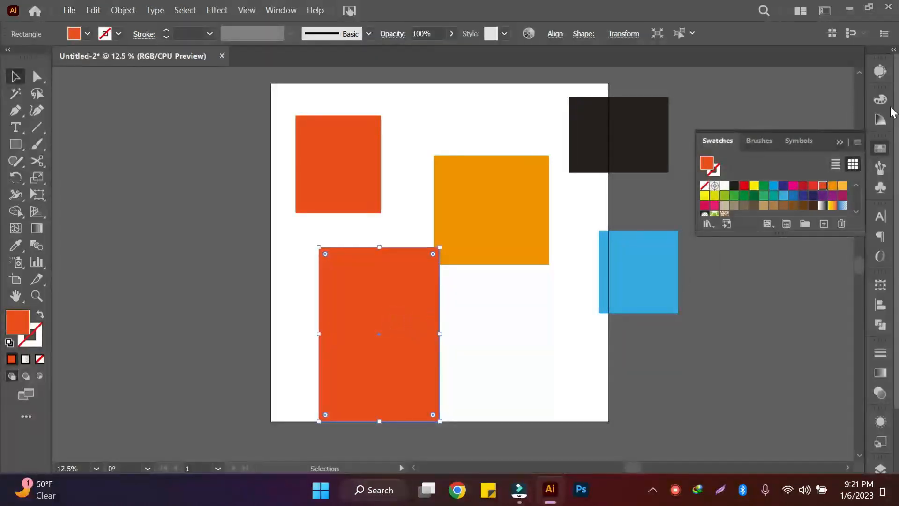
pyautogui.click(879, 122)
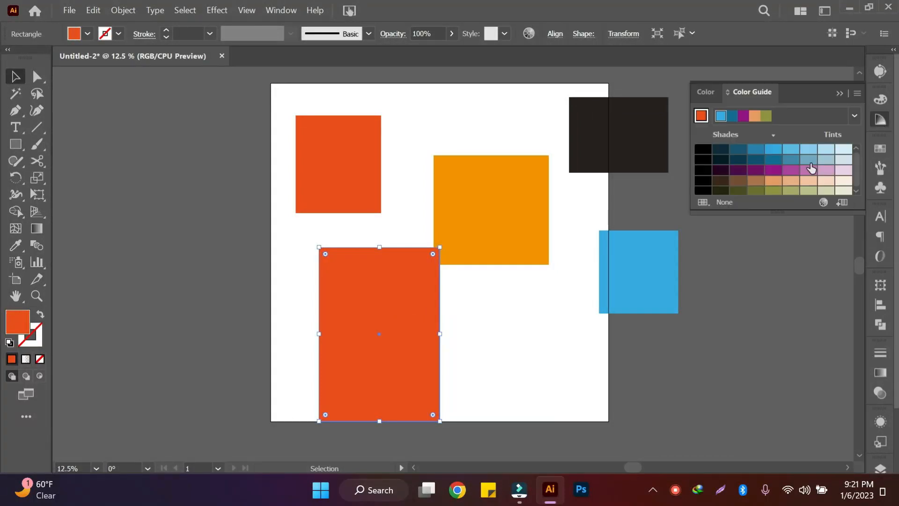
pyautogui.click(808, 148)
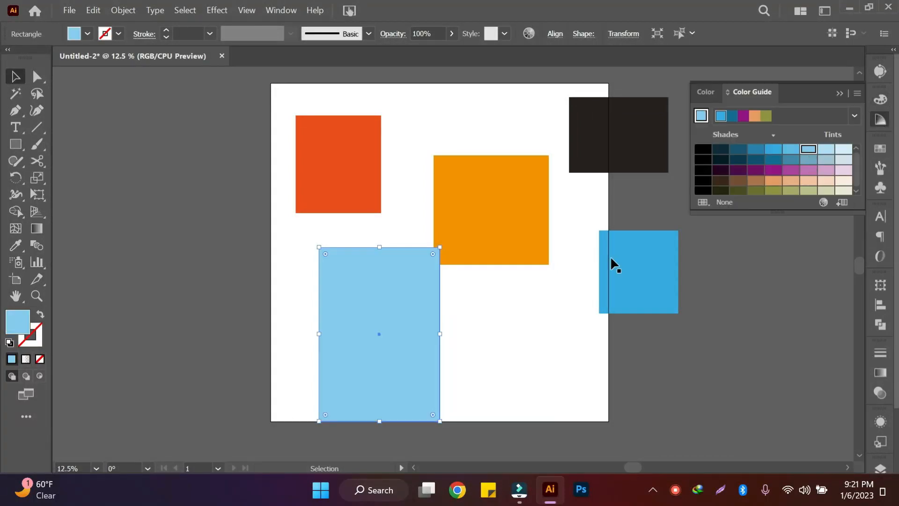
# Move the light blue rectangle off the artboard's left side and paste a copy of it onto the lower artboard
pyautogui.moveTo(400, 329); pyautogui.dragTo(211, 274)
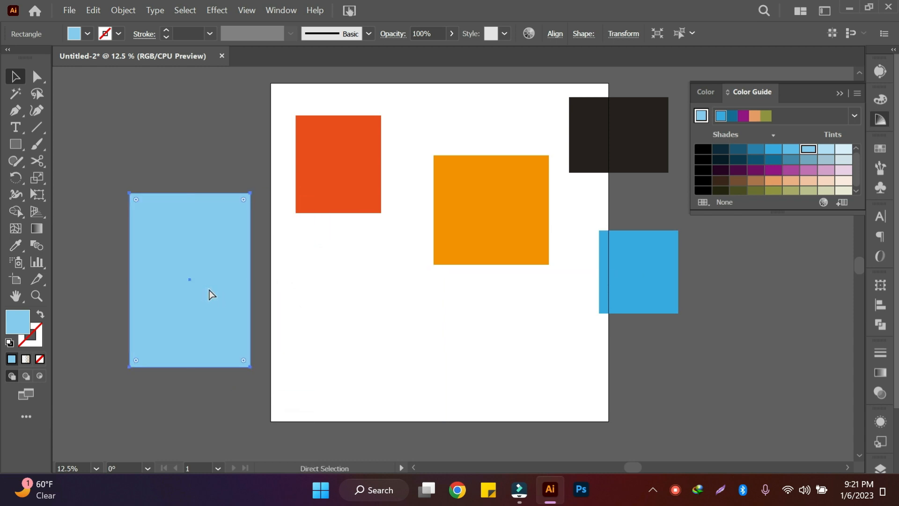
pyautogui.hotkey('ctrl', 'v')
pyautogui.moveTo(454, 314); pyautogui.dragTo(366, 364)
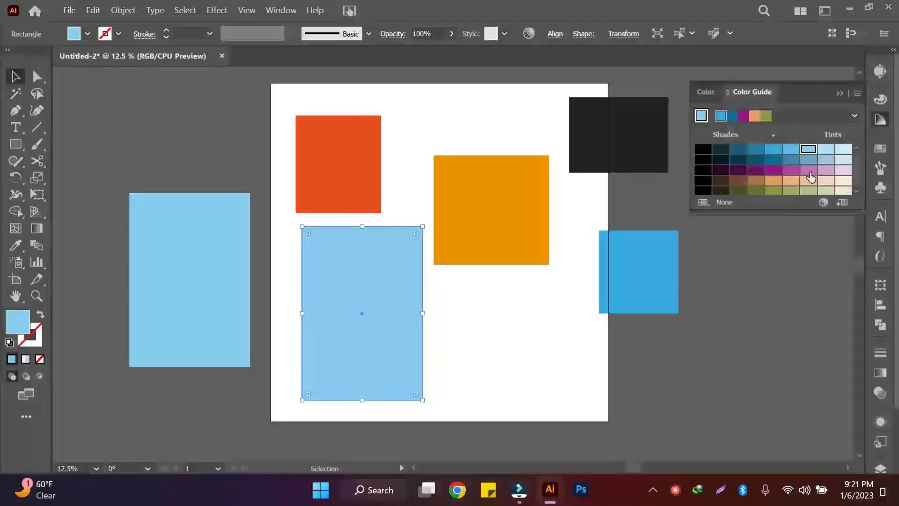
# Fill the pasted rectangle with purple C715FF from the color spectrum
pyautogui.click(880, 99)
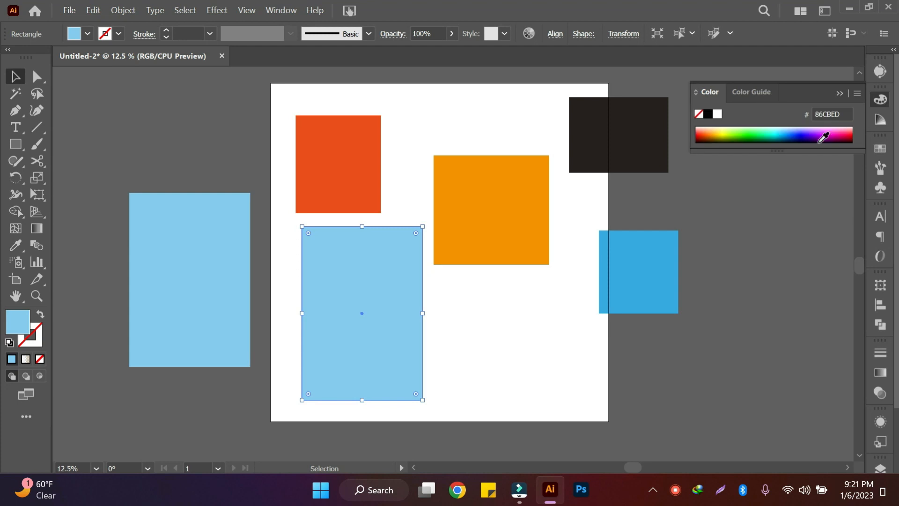
pyautogui.click(778, 137)
pyautogui.click(820, 132)
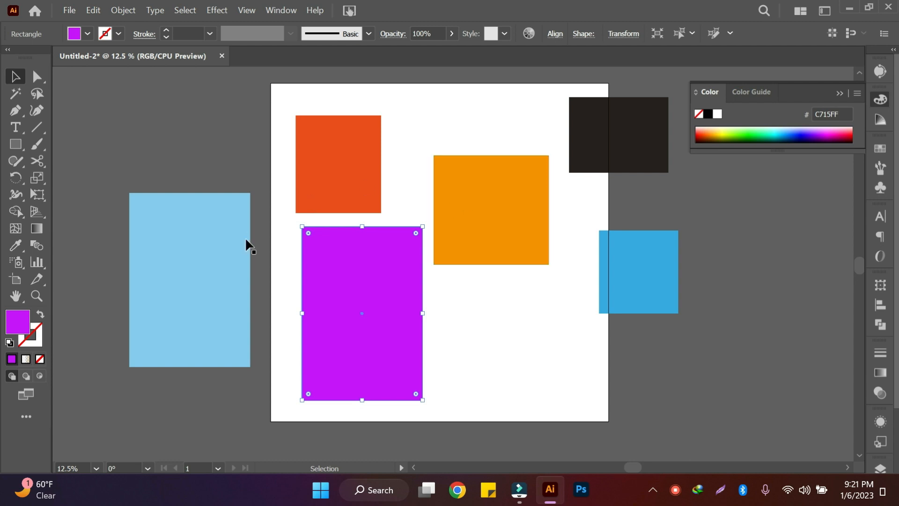
# Give the light blue rectangle beside the artboard a 20 pt black stroke, and swap its fill and stroke colors
pyautogui.click(232, 263)
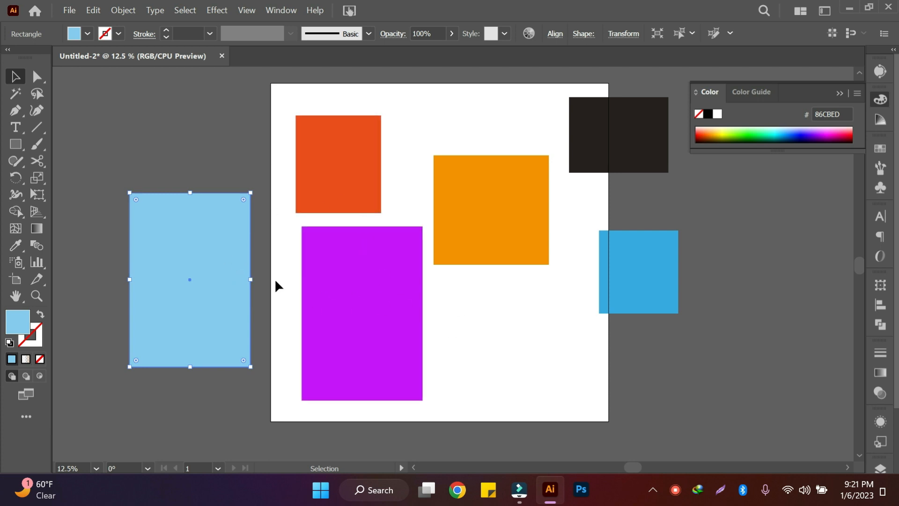
pyautogui.click(118, 33)
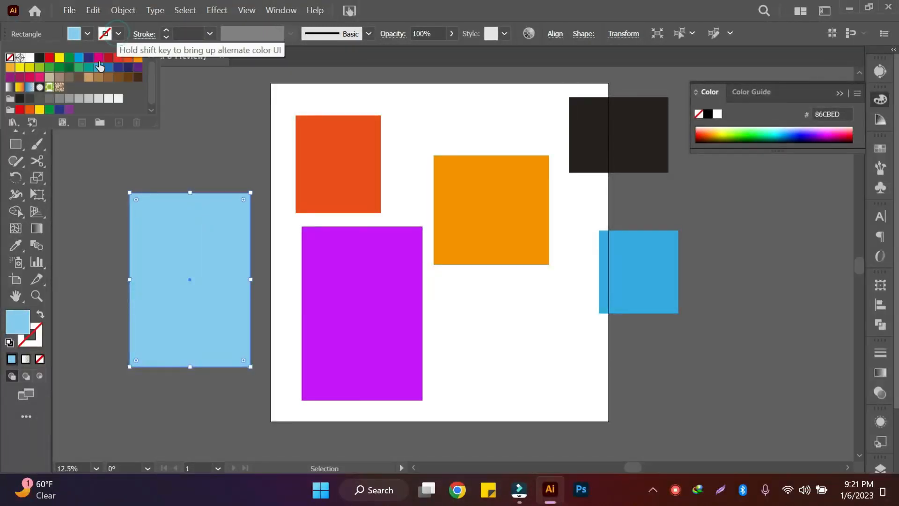
pyautogui.click(40, 57)
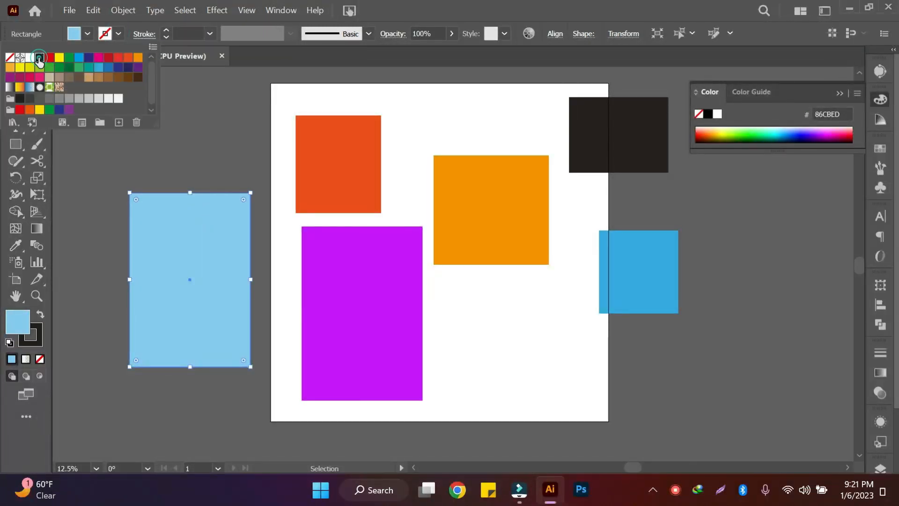
pyautogui.click(165, 31)
pyautogui.click(166, 31)
pyautogui.click(165, 31)
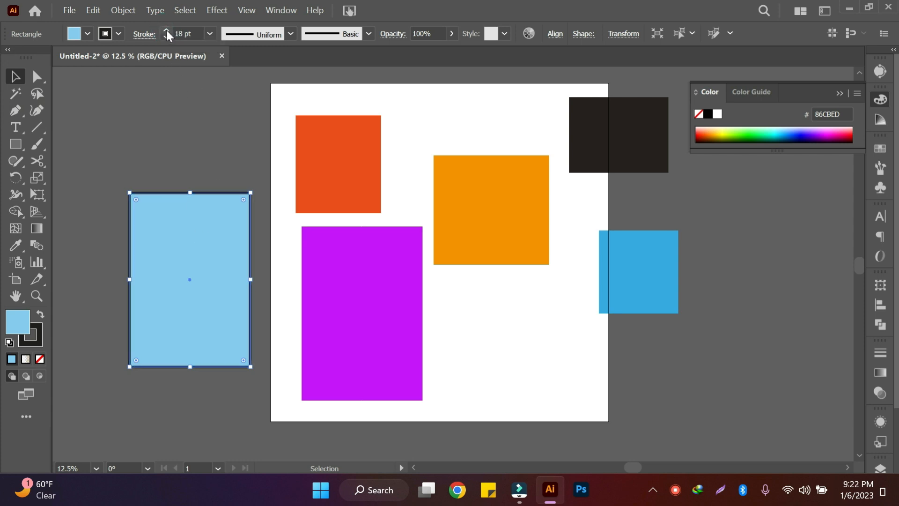
pyautogui.click(166, 29)
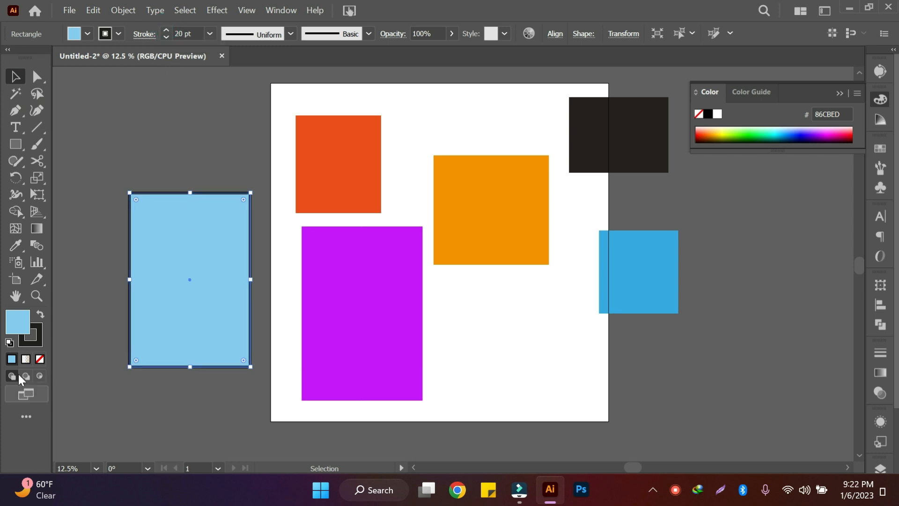
pyautogui.click(42, 317)
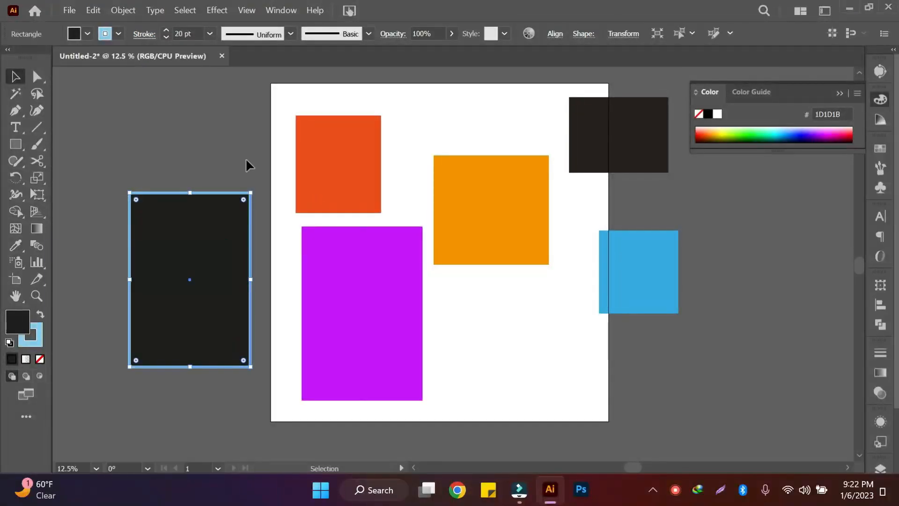
# Swap the purple rectangle's fill and stroke, and raise its stroke weight to 15 pt
pyautogui.click(373, 315)
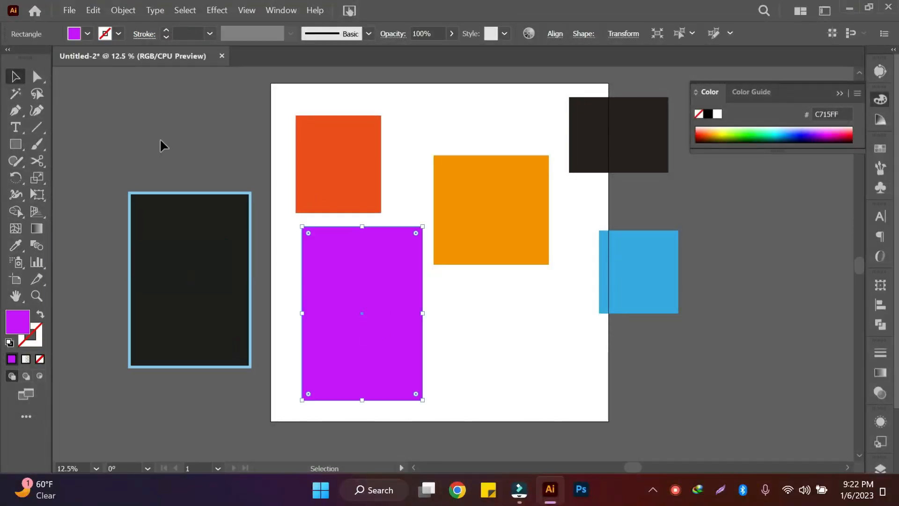
pyautogui.click(41, 314)
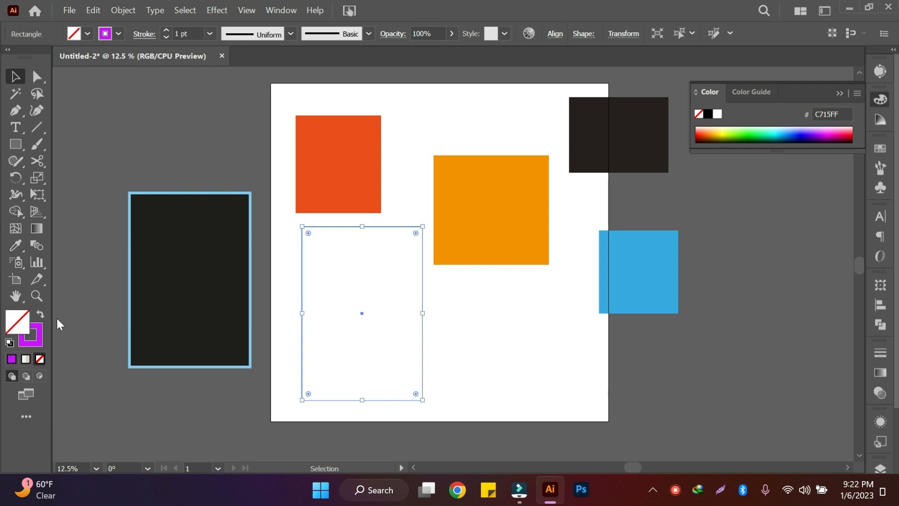
pyautogui.click(529, 334)
pyautogui.click(333, 225)
pyautogui.click(166, 30)
pyautogui.click(165, 31)
pyautogui.click(166, 31)
pyautogui.click(166, 31)
pyautogui.click(166, 30)
pyautogui.click(165, 31)
pyautogui.click(166, 30)
pyautogui.click(166, 31)
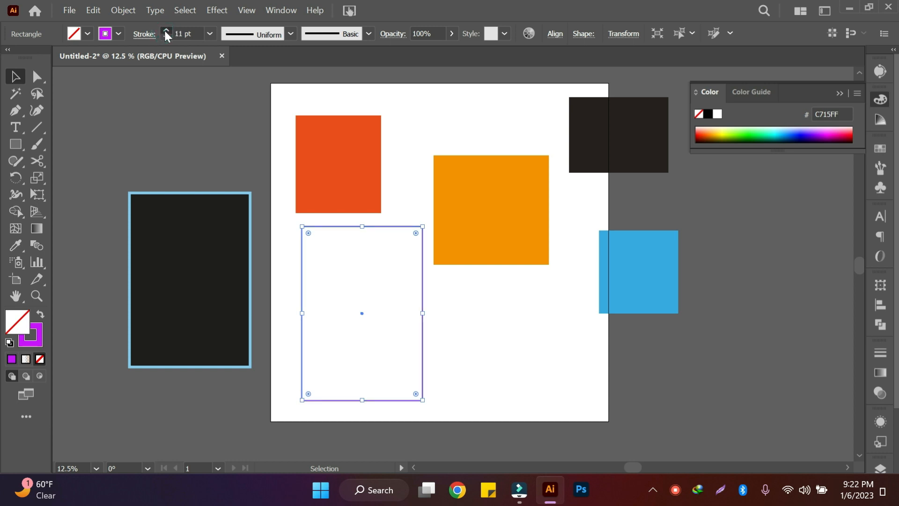
pyautogui.click(513, 372)
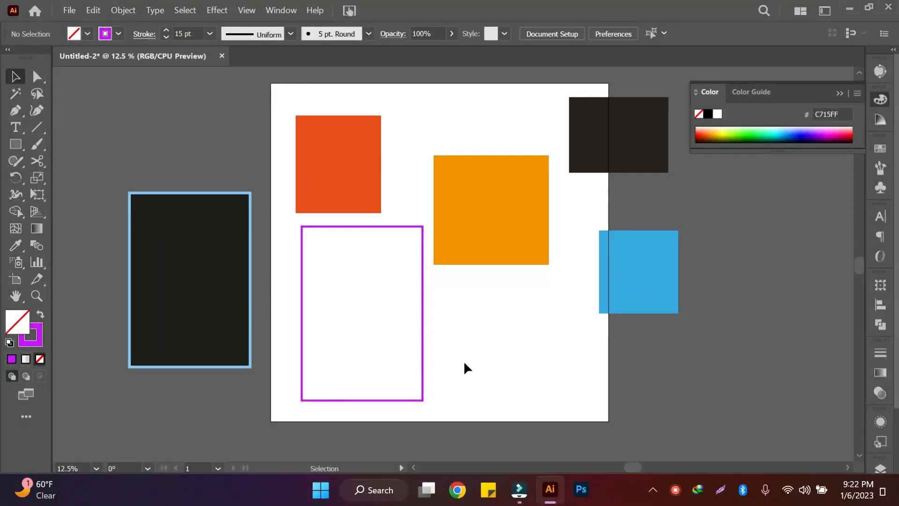
# Undo the last stroke weight increases on the purple outlined rectangle
pyautogui.press('a')
pyautogui.hotkey('ctrl', 'z')
pyautogui.hotkey('ctrl', 'z')
pyautogui.hotkey('ctrl', 'z')
pyautogui.hotkey('ctrl', 'z')
pyautogui.hotkey('ctrl', 'z')
pyautogui.hotkey('ctrl', 'z')
pyautogui.press('v')
# Delete all the rectangles on and around the artboard
pyautogui.moveTo(108, 277); pyautogui.dragTo(469, 390)
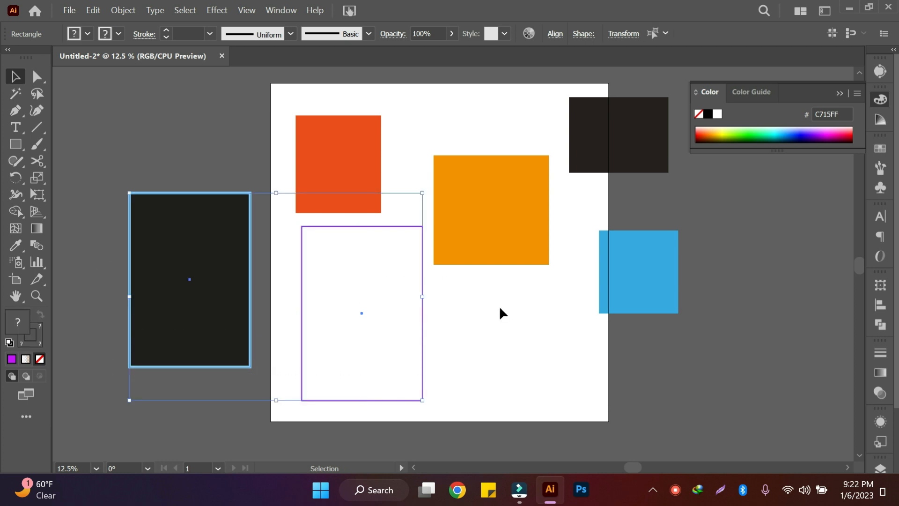
pyautogui.press('Delete')
pyautogui.moveTo(296, 117); pyautogui.dragTo(647, 306)
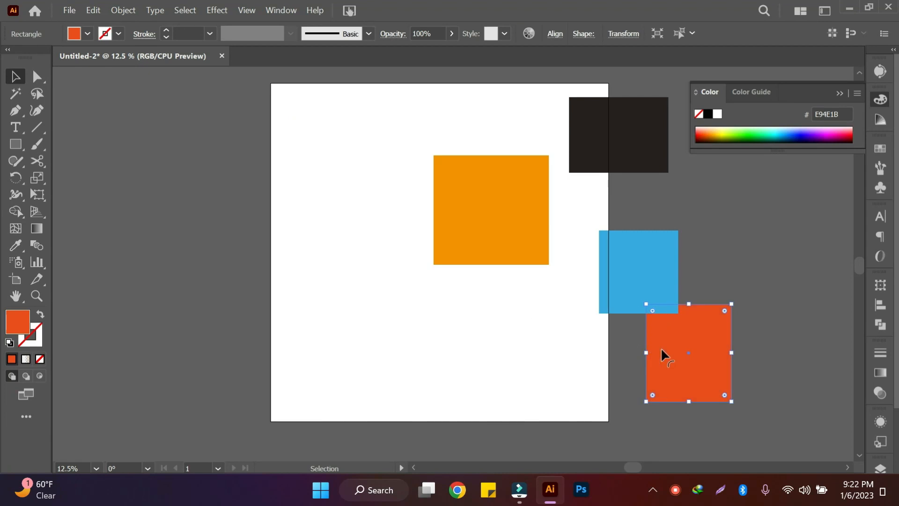
pyautogui.press('Delete')
pyautogui.moveTo(399, 93); pyautogui.dragTo(704, 327)
pyautogui.press('Delete')
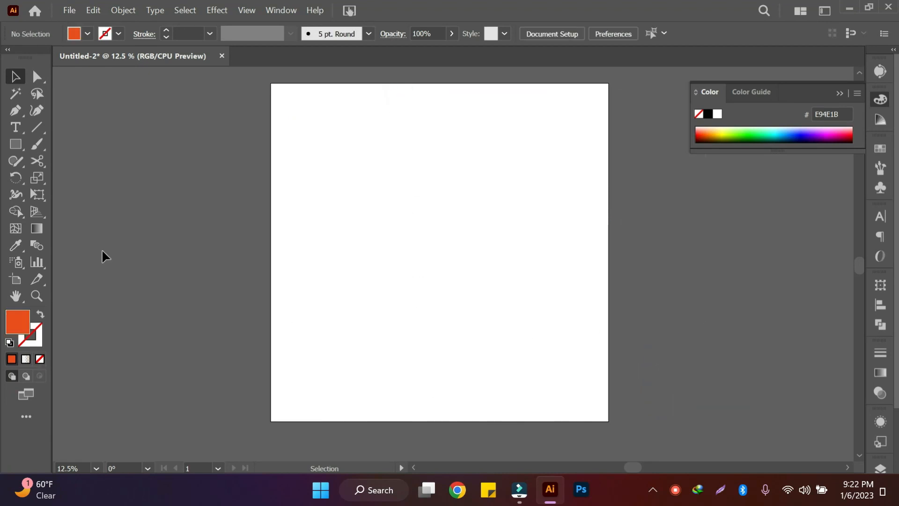
# Draw five separate orange rectangles without a stroke: four on the artboard and one crossing its right edge
pyautogui.click(10, 144)
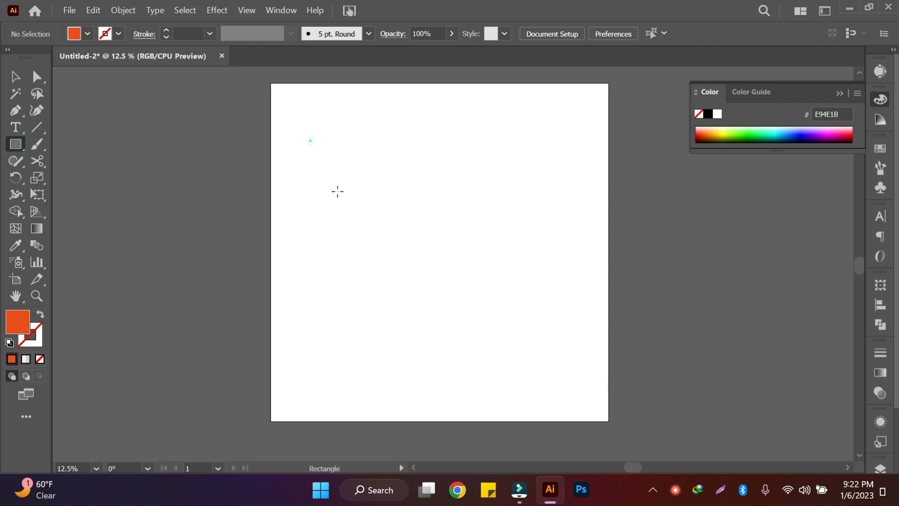
pyautogui.moveTo(310, 141); pyautogui.dragTo(399, 272)
pyautogui.moveTo(436, 216); pyautogui.dragTo(516, 320)
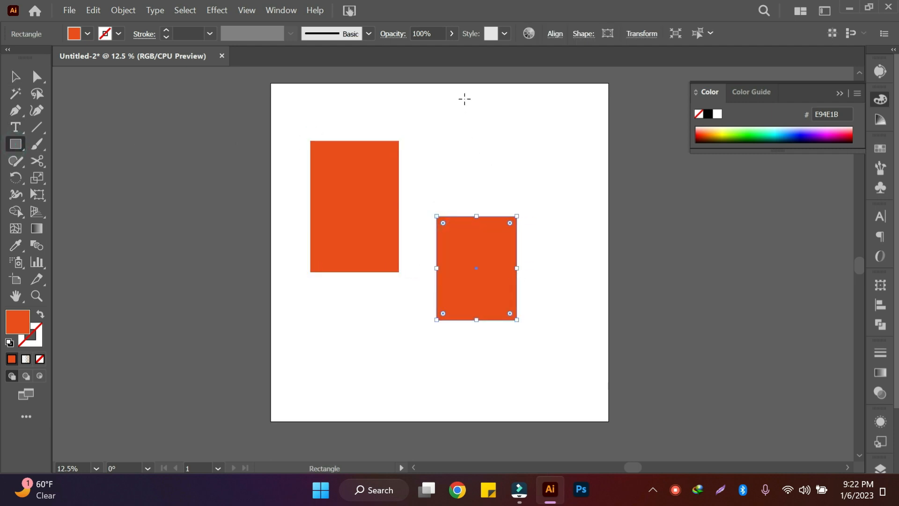
pyautogui.moveTo(465, 99); pyautogui.dragTo(550, 165)
pyautogui.moveTo(573, 226); pyautogui.dragTo(669, 356)
pyautogui.moveTo(330, 338); pyautogui.dragTo(425, 388)
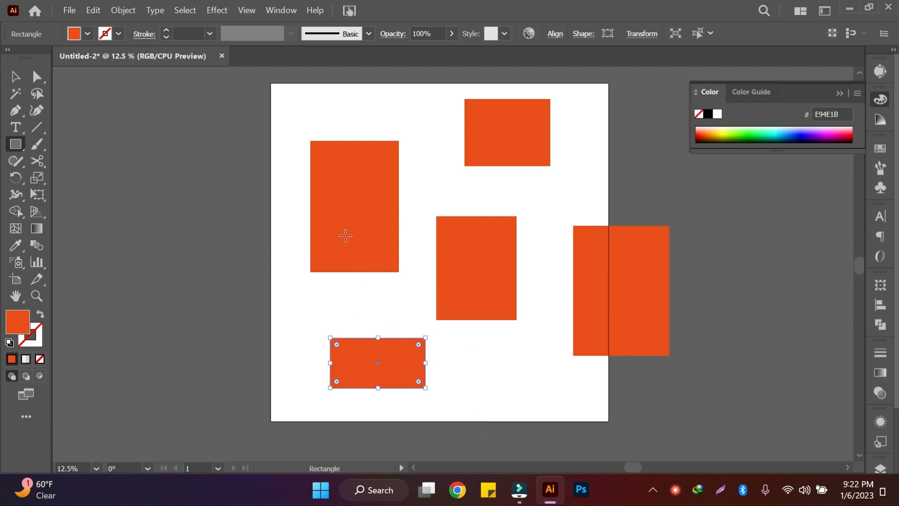
# Undo the last four rectangles, leaving only the first one drawn
pyautogui.hotkey('ctrl', 'z')
pyautogui.hotkey('ctrl', 'z')
pyautogui.hotkey('ctrl', 'z')
pyautogui.hotkey('ctrl', 'z')
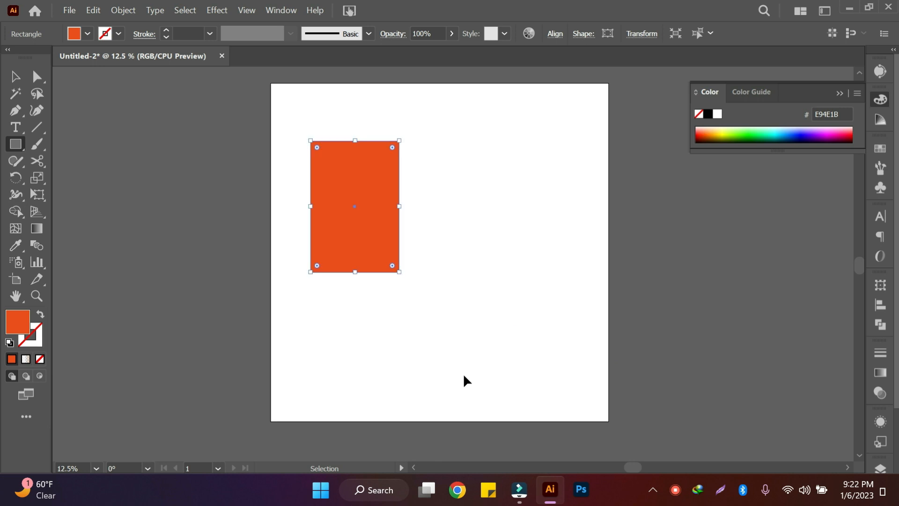
# Move the orange rectangle across the artboard's left edge and paste two copies of it
pyautogui.click(15, 76)
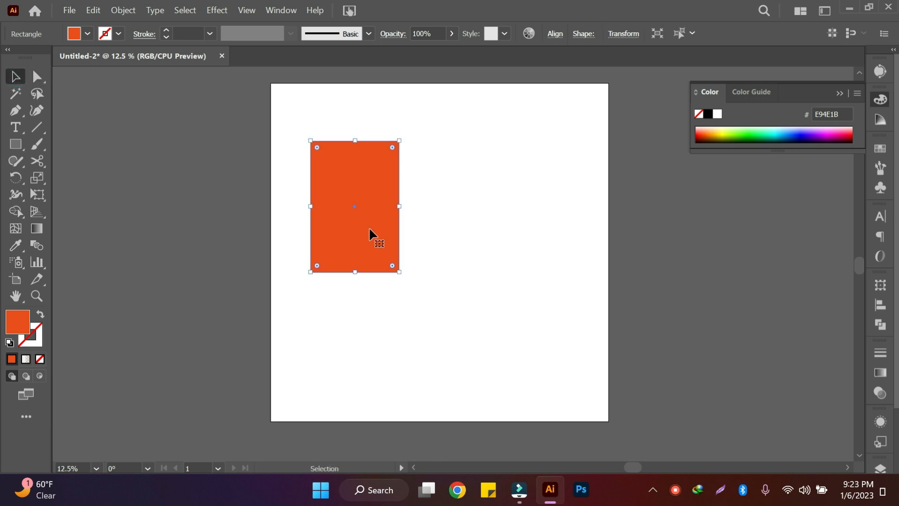
pyautogui.moveTo(371, 242); pyautogui.dragTo(321, 216)
pyautogui.hotkey('ctrl', 'v')
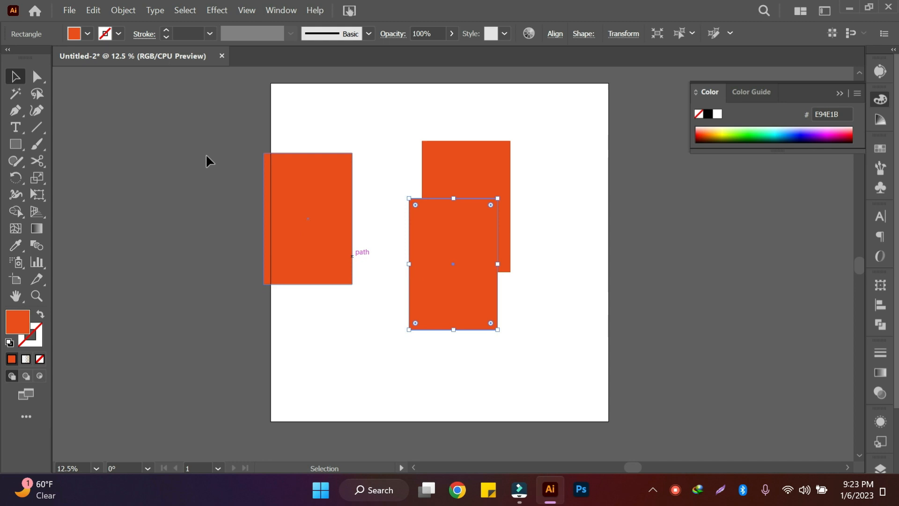
# Move the newest copy across the artboard's right edge and duplicate it in place
pyautogui.click(93, 10)
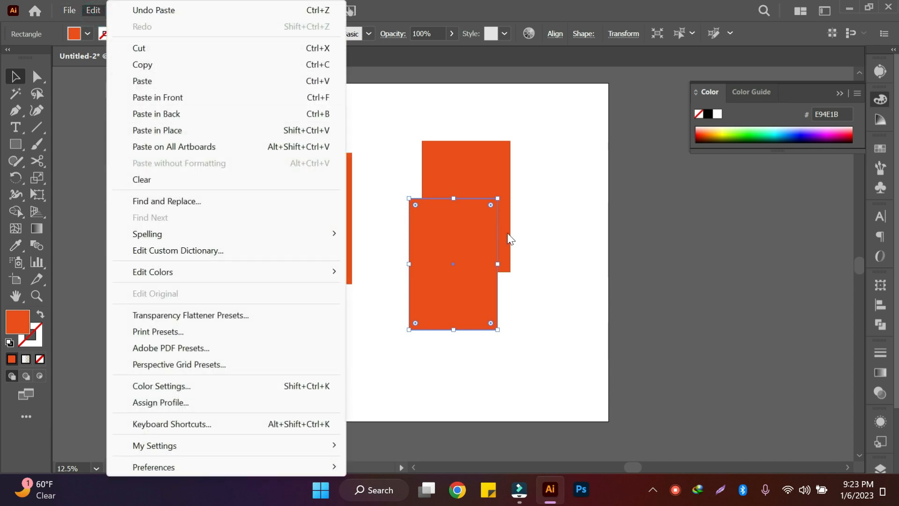
pyautogui.click(551, 223)
pyautogui.click(550, 223)
pyautogui.moveTo(462, 296); pyautogui.dragTo(611, 276)
pyautogui.press('a')
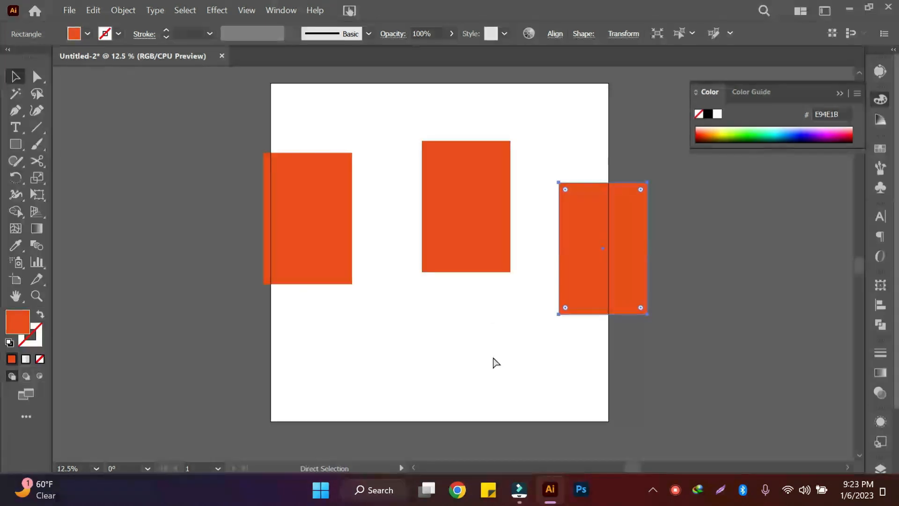
pyautogui.press('v')
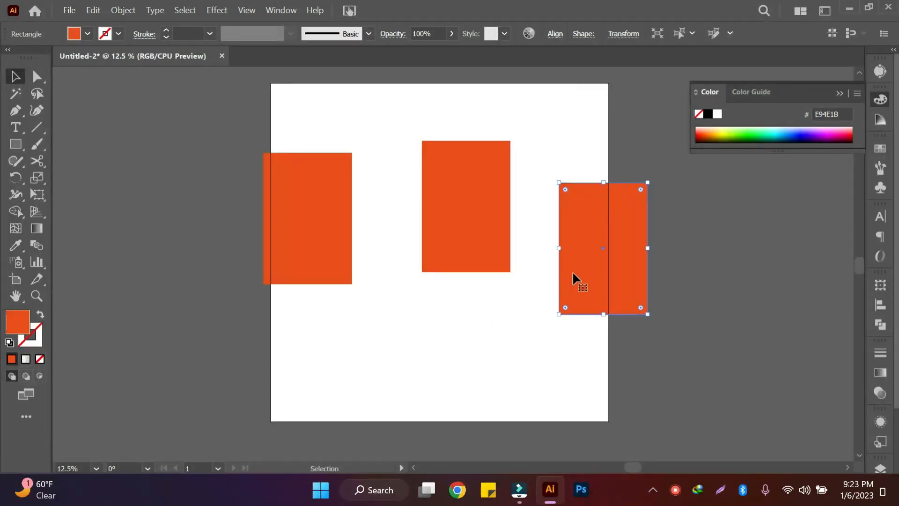
# Fill the front copy at the artboard's right edge with yellow-orange F39200 and move it down onto the lower artboard
pyautogui.click(88, 34)
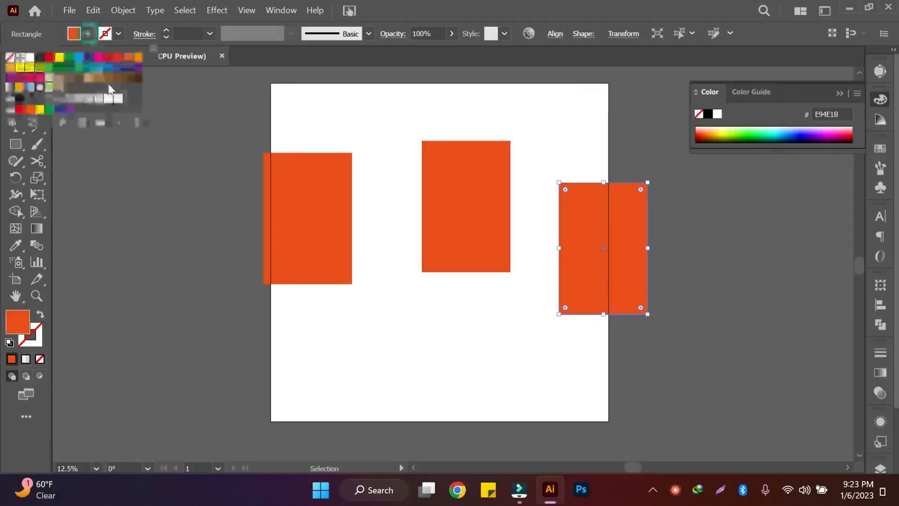
pyautogui.click(138, 58)
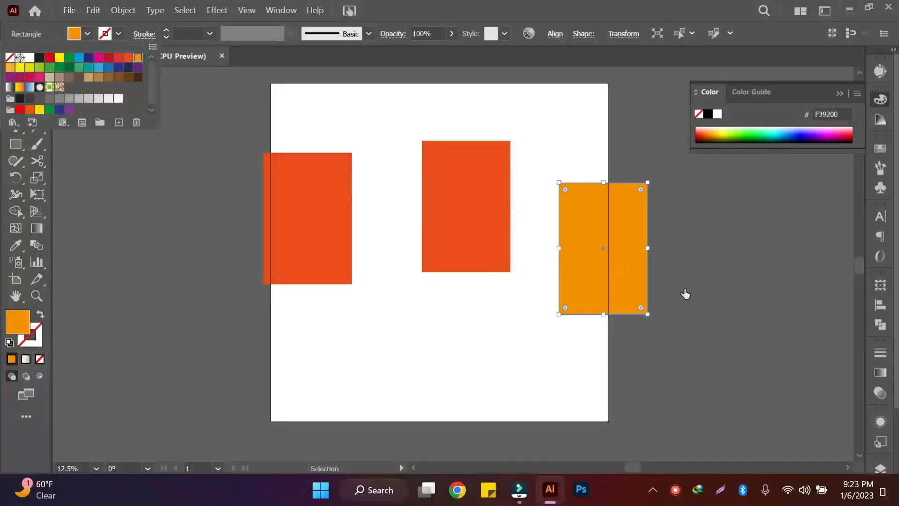
pyautogui.moveTo(736, 277); pyautogui.dragTo(625, 282)
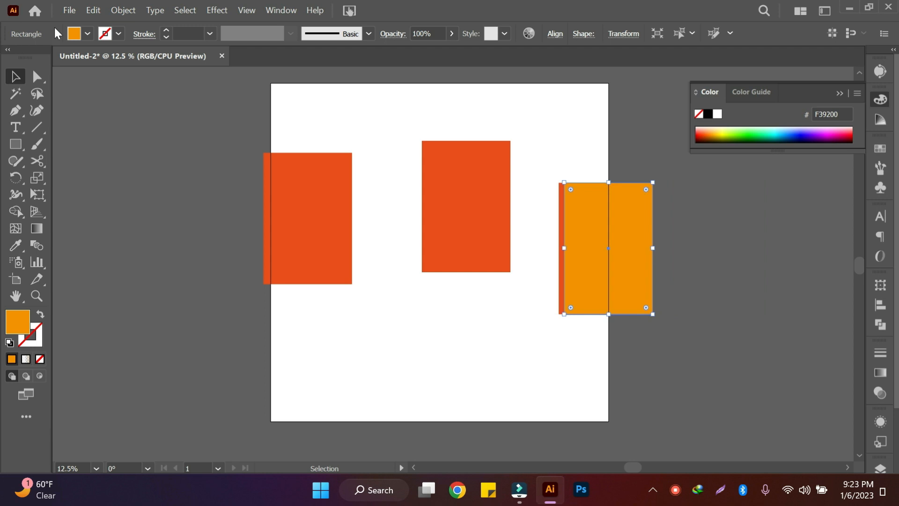
pyautogui.click(93, 9)
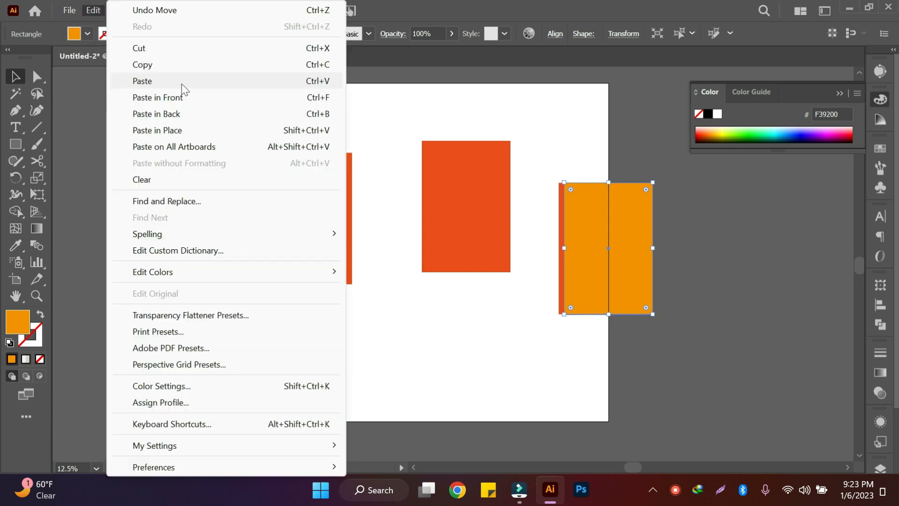
pyautogui.click(504, 127)
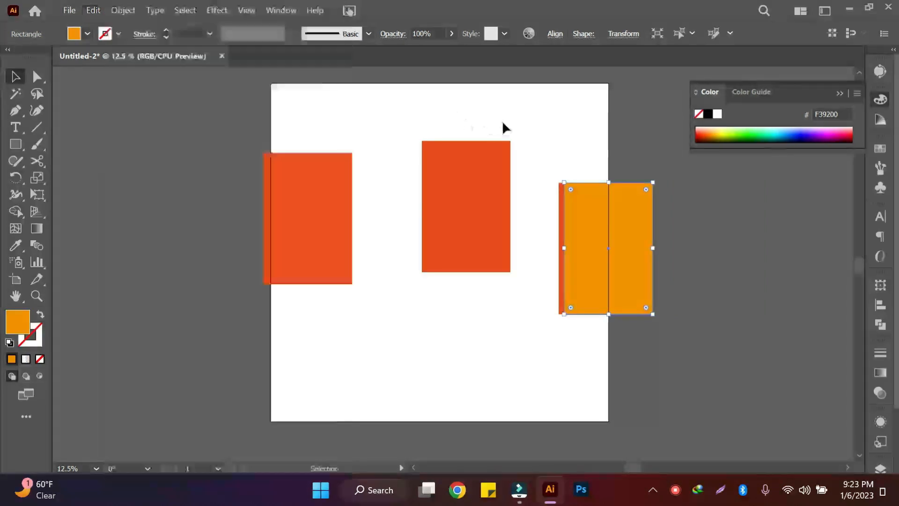
pyautogui.moveTo(640, 295); pyautogui.dragTo(587, 365)
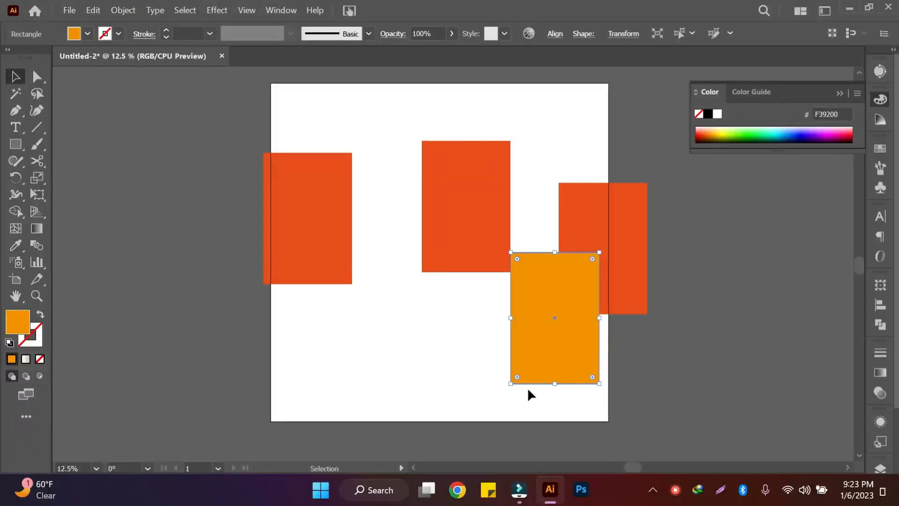
# Paste a copy of the yellow-orange rectangle directly behind it and fill the copy with blue 009FE3
pyautogui.press('ctrl')
pyautogui.click(88, 35)
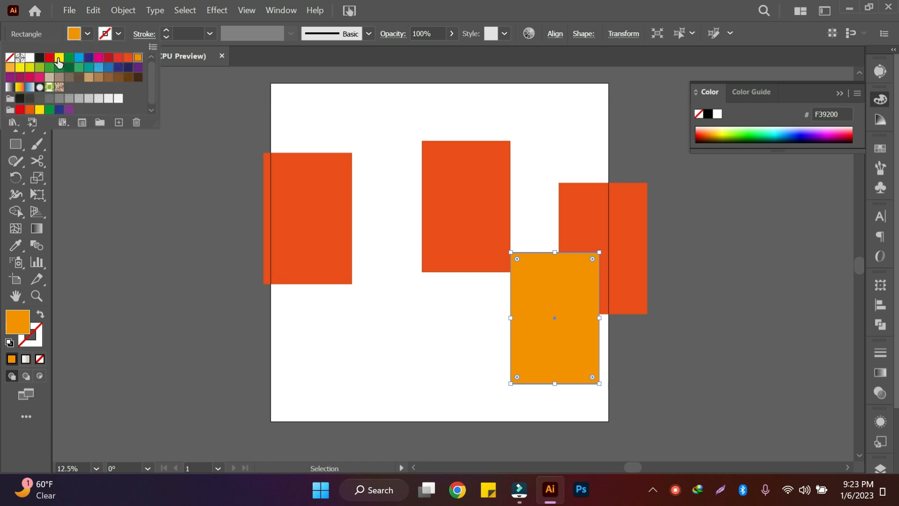
pyautogui.click(79, 57)
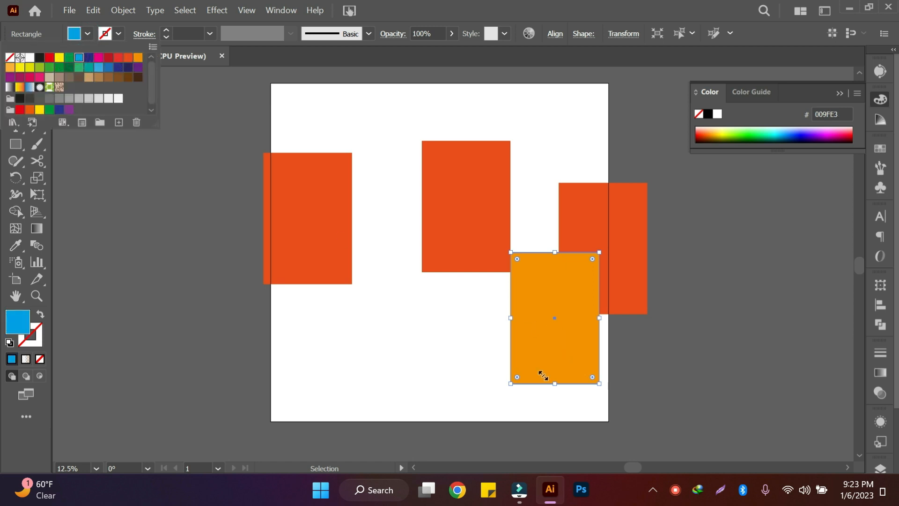
# Move the yellow-orange rectangle off the blue copy and back to nearly cover it
pyautogui.moveTo(538, 344); pyautogui.dragTo(456, 364)
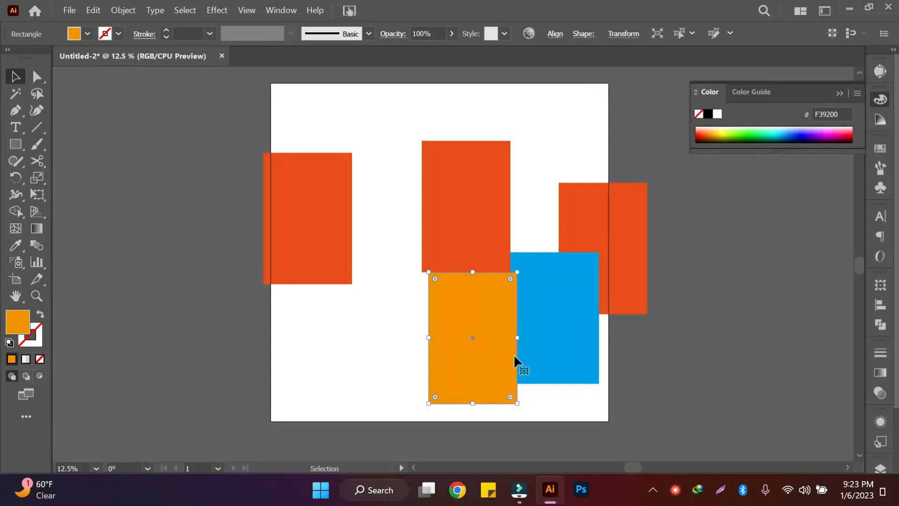
pyautogui.moveTo(497, 356); pyautogui.dragTo(574, 339)
# Select all the rectangles on and around the artboard and delete them
pyautogui.click(667, 310)
pyautogui.moveTo(412, 217); pyautogui.dragTo(639, 419)
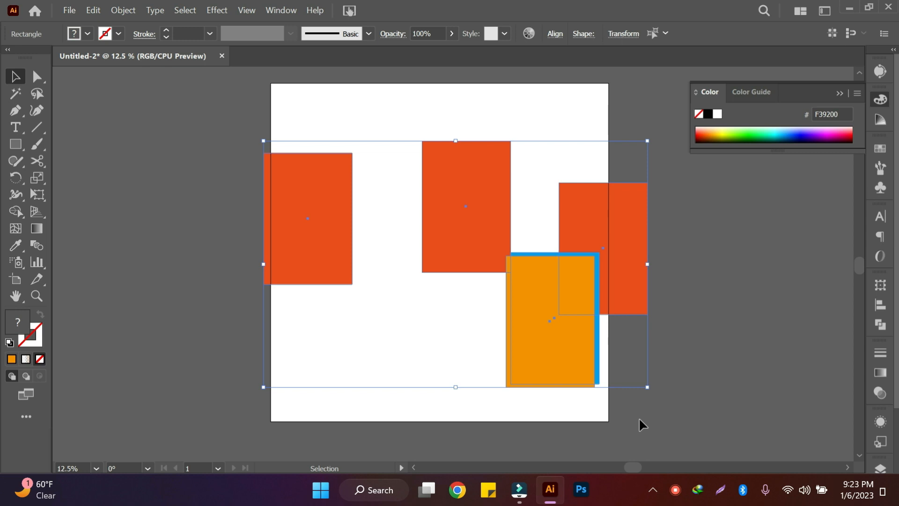
pyautogui.press('Delete')
# Draw a large, nearly square yellow-orange rectangle on the empty artboard and move it to the artboard's centre
pyautogui.click(15, 143)
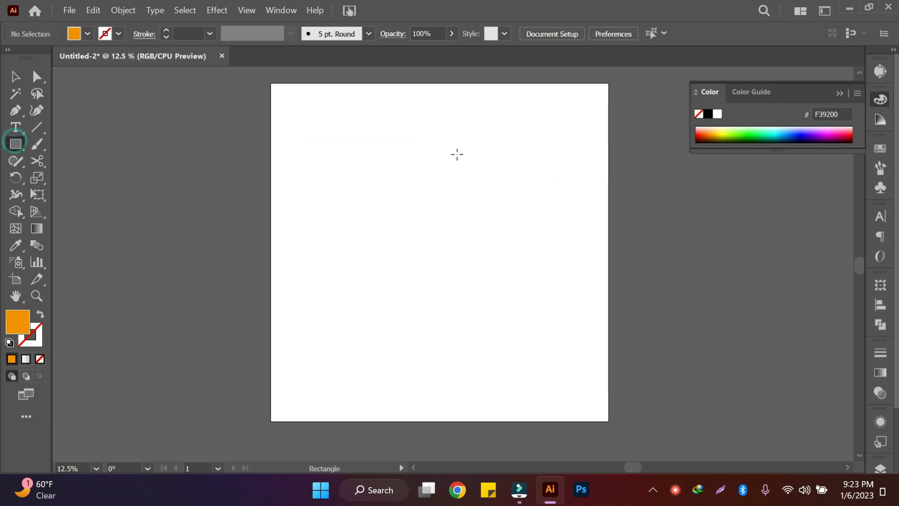
pyautogui.moveTo(313, 140); pyautogui.dragTo(512, 330)
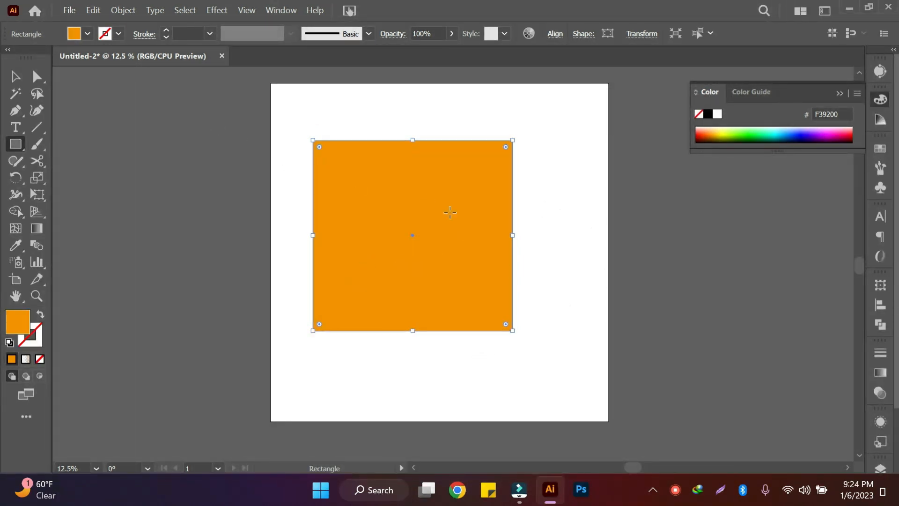
pyautogui.hotkey('ctrl', 'shift', 'a')
pyautogui.press('v')
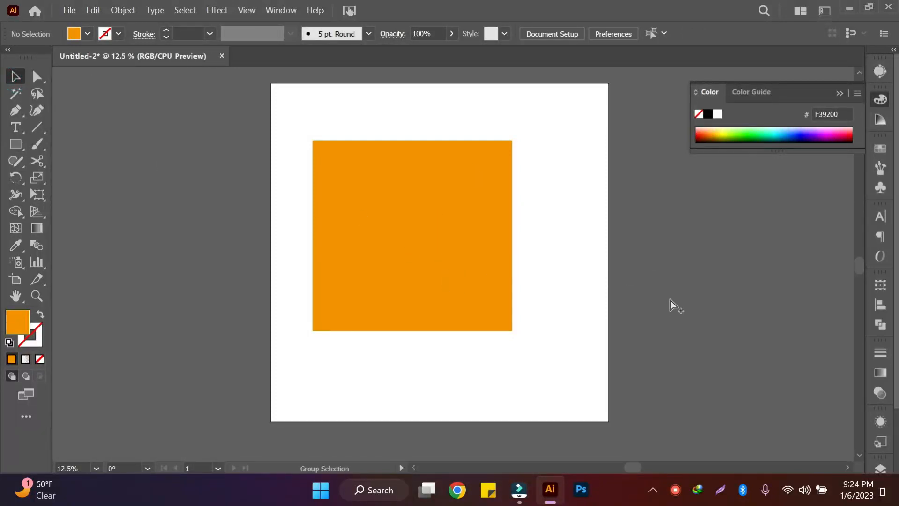
pyautogui.hotkey('ctrl', 'a')
pyautogui.moveTo(482, 277); pyautogui.dragTo(485, 301)
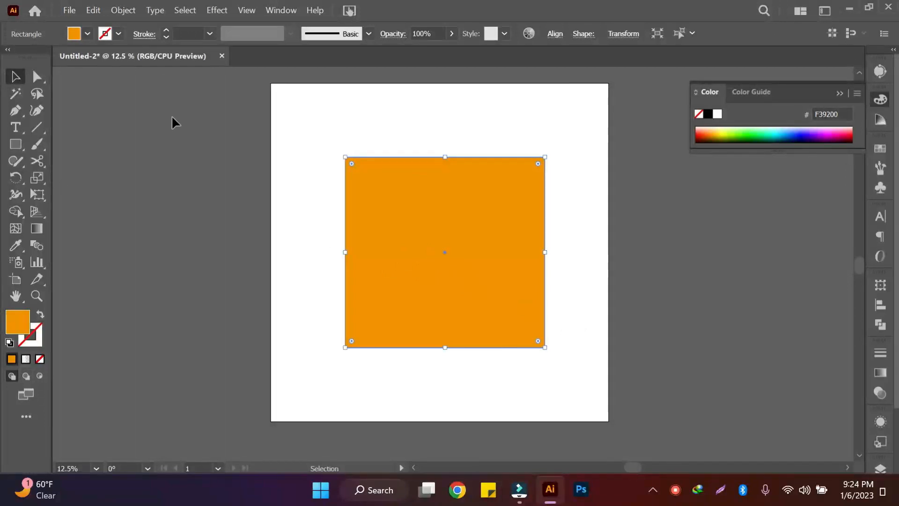
# Draw two more yellow-orange rectangles, one reaching the artboard's left edge and a larger one across its lower right edge
pyautogui.click(16, 144)
pyautogui.moveTo(172, 151); pyautogui.dragTo(272, 304)
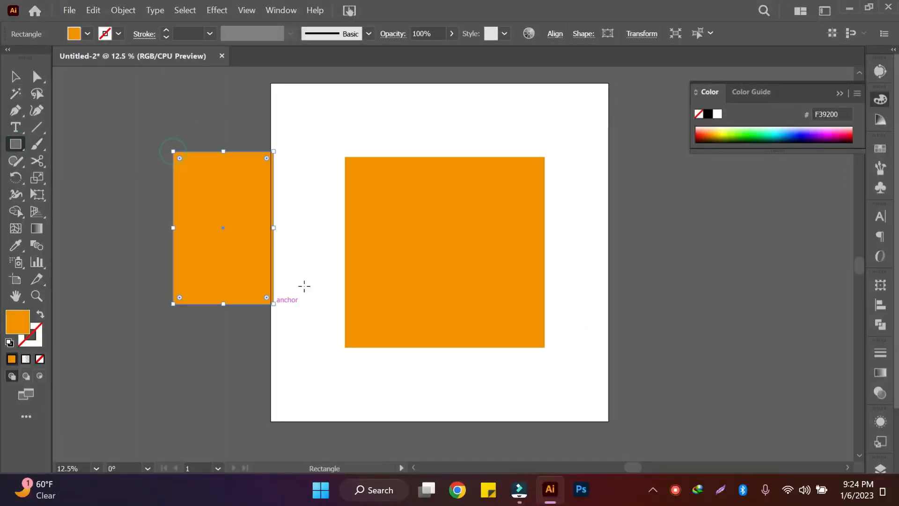
pyautogui.moveTo(584, 214); pyautogui.dragTo(754, 412)
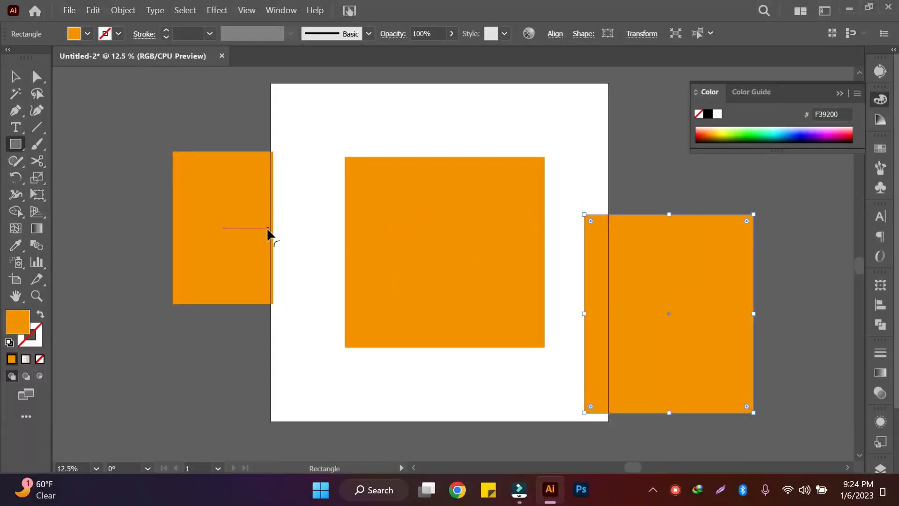
# Hide the rectangle at the artboard's left edge and show all hidden objects again
pyautogui.click(15, 77)
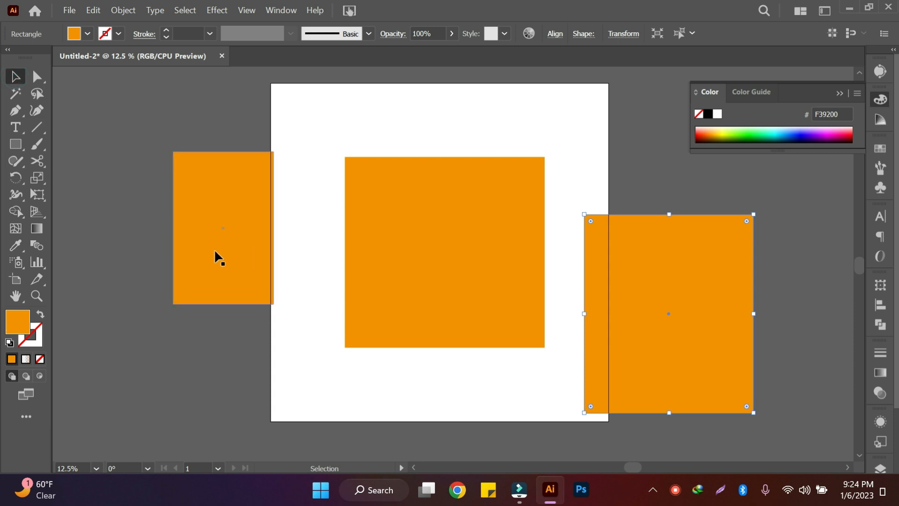
pyautogui.click(242, 256)
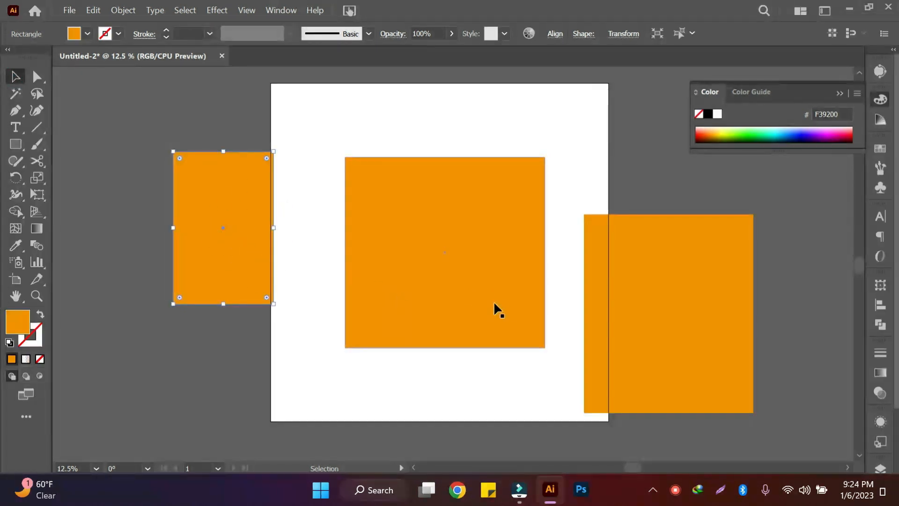
pyautogui.press('a')
pyautogui.press('Delete')
pyautogui.press('v')
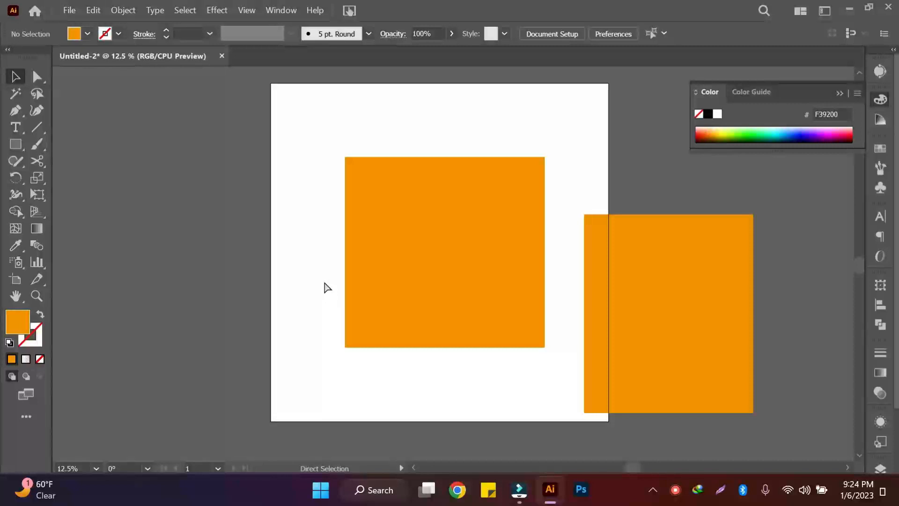
pyautogui.hotkey('ctrl', 'z')
pyautogui.press('v')
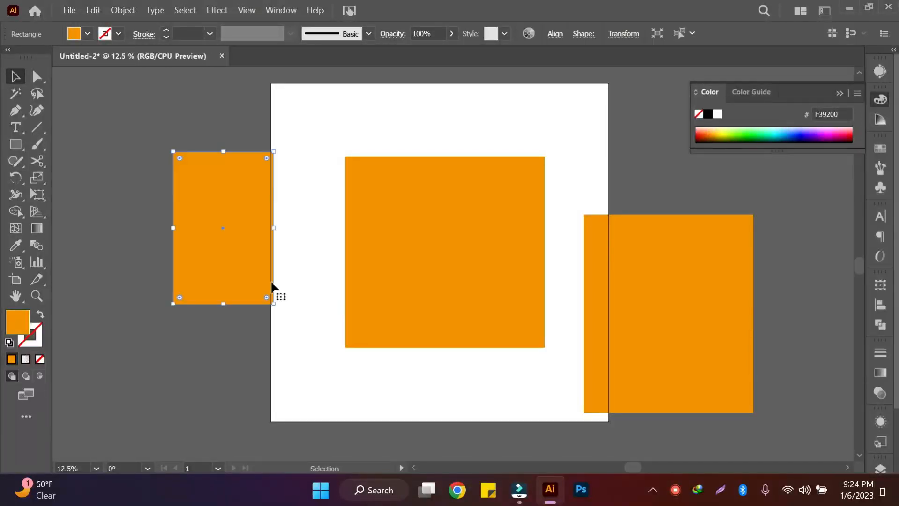
# Select all three yellow-orange rectangles, group them, and ungroup them again
pyautogui.moveTo(132, 131); pyautogui.dragTo(712, 406)
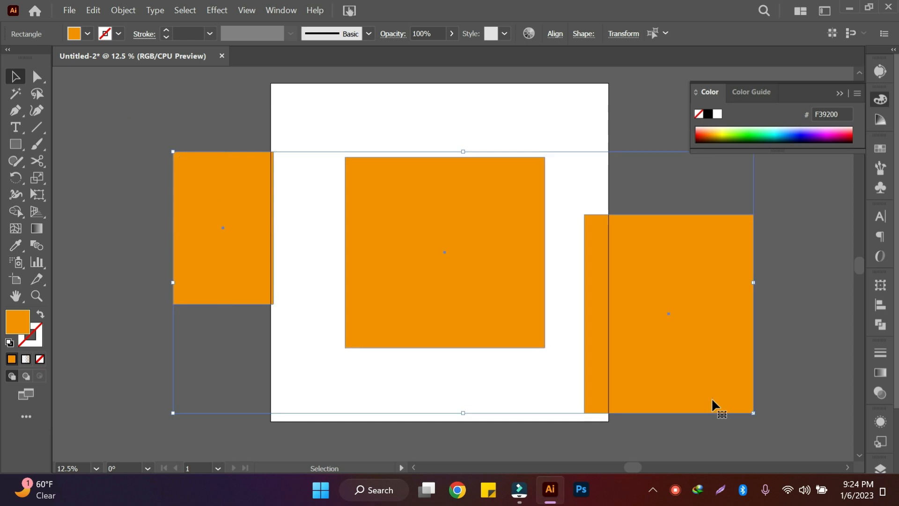
pyautogui.rightClick(497, 238)
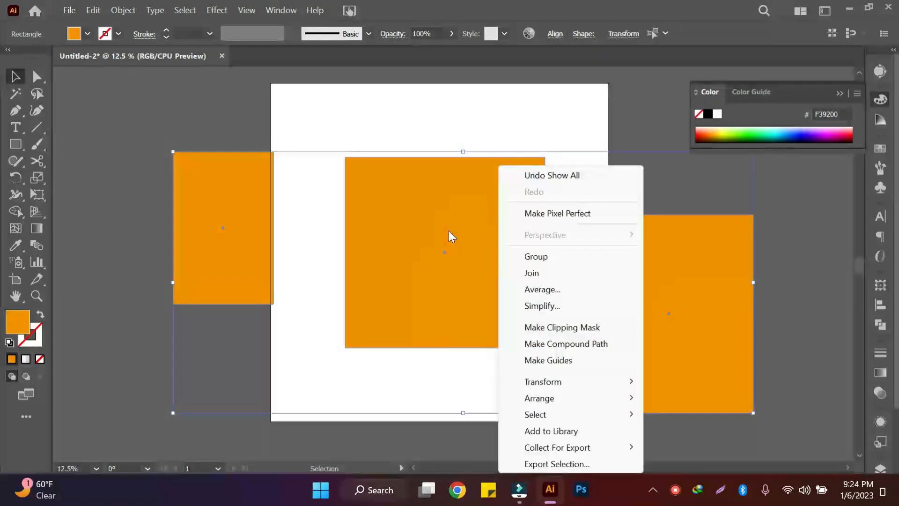
pyautogui.click(558, 260)
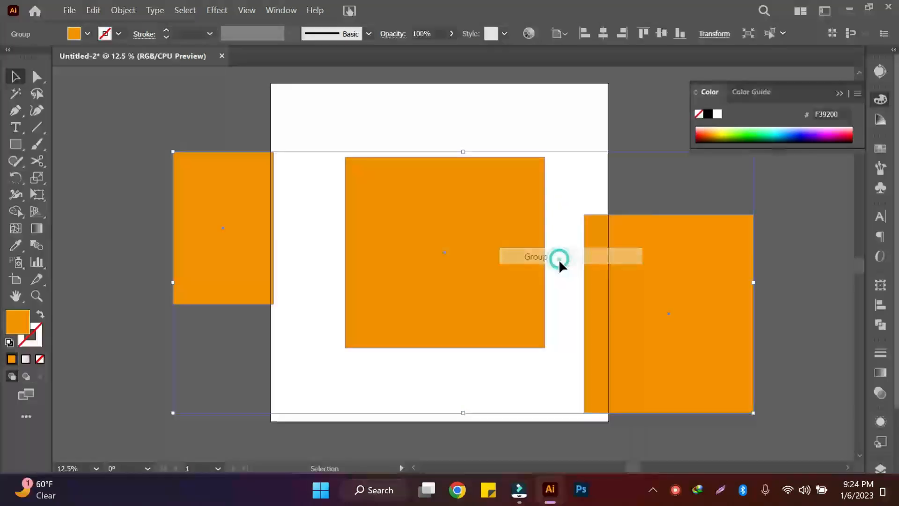
pyautogui.rightClick(438, 194)
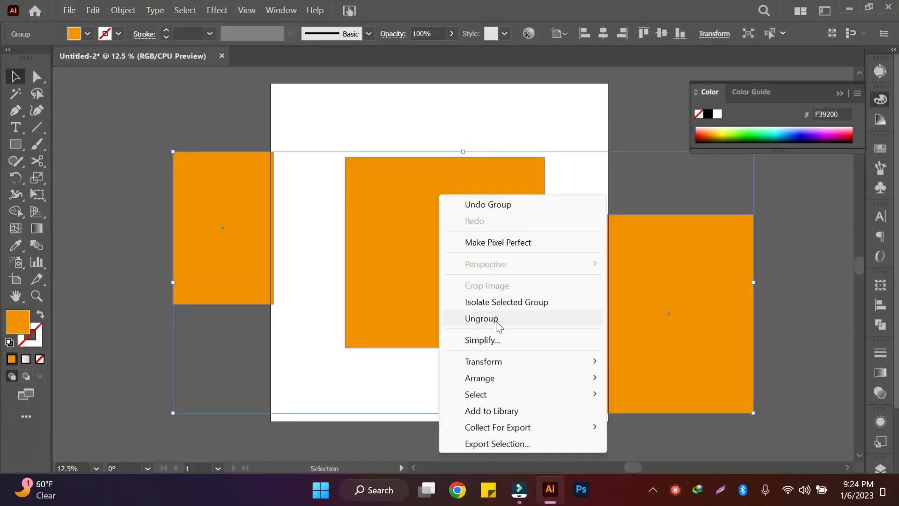
pyautogui.click(482, 319)
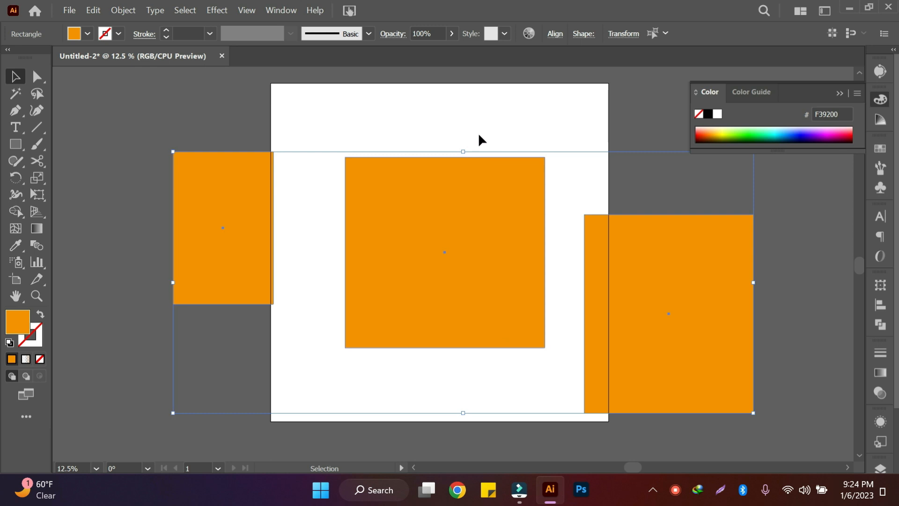
# Group the three rectangles once more, ungroup them and clear the selection
pyautogui.rightClick(473, 211)
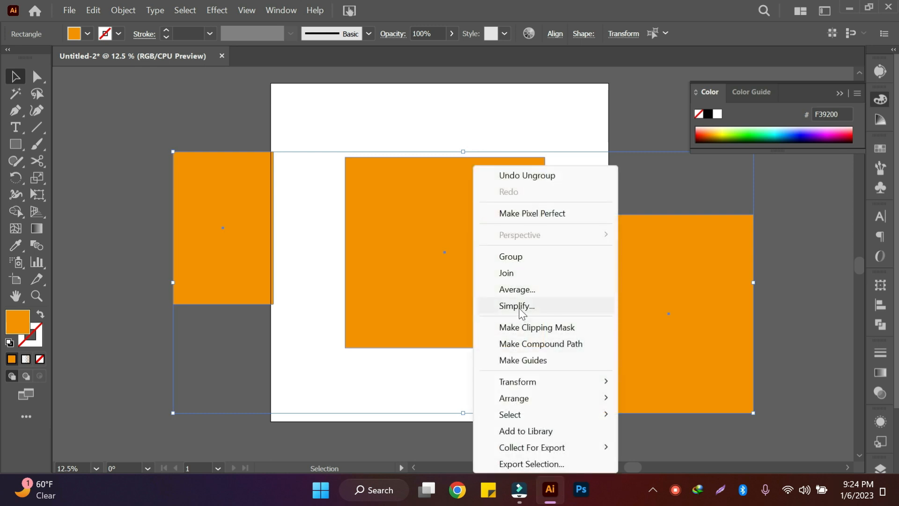
pyautogui.click(533, 261)
pyautogui.rightClick(458, 234)
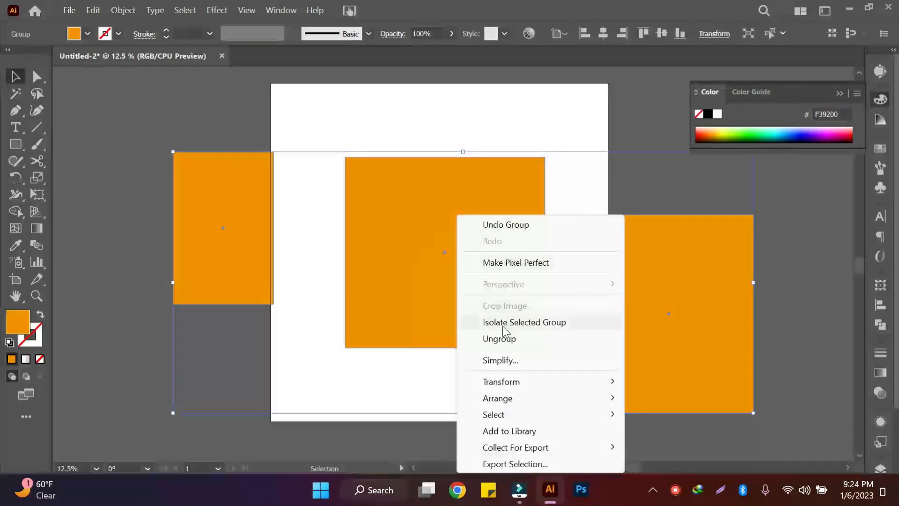
pyautogui.click(503, 340)
pyautogui.click(521, 130)
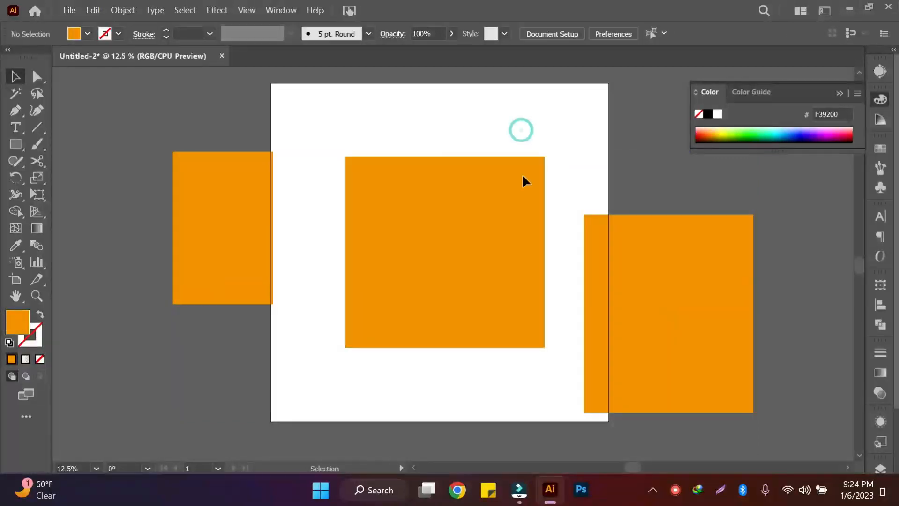
# Move the right rectangle slightly up and left, and the middle one to the artboard's upper left
pyautogui.moveTo(636, 298); pyautogui.dragTo(633, 274)
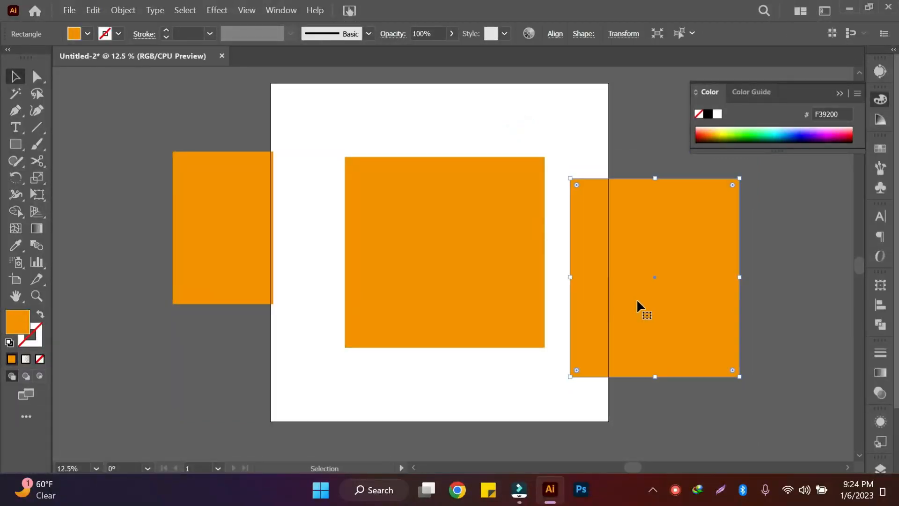
pyautogui.moveTo(489, 248); pyautogui.dragTo(459, 194)
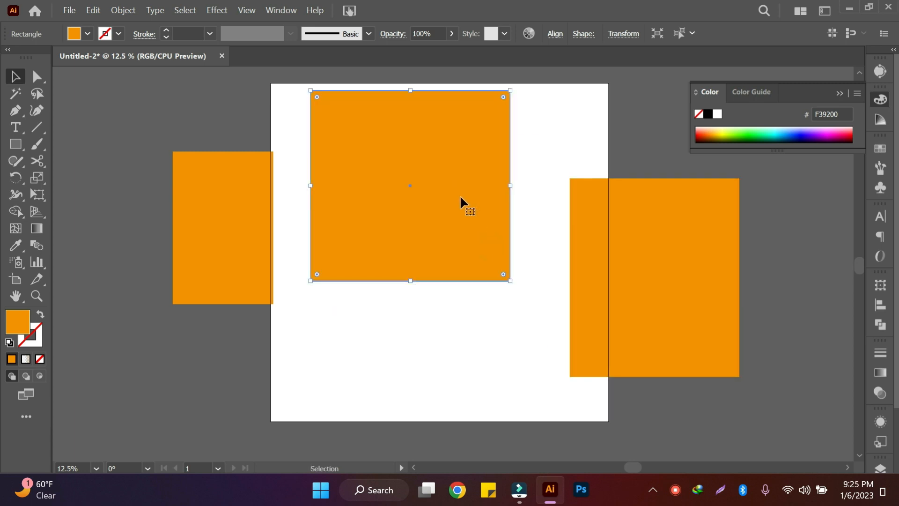
# Draw a five-pointed star beyond the artboard's upper-left corner and move it across the artboard's lower edge, below the middle rectangle
pyautogui.click(19, 148)
pyautogui.click(90, 211)
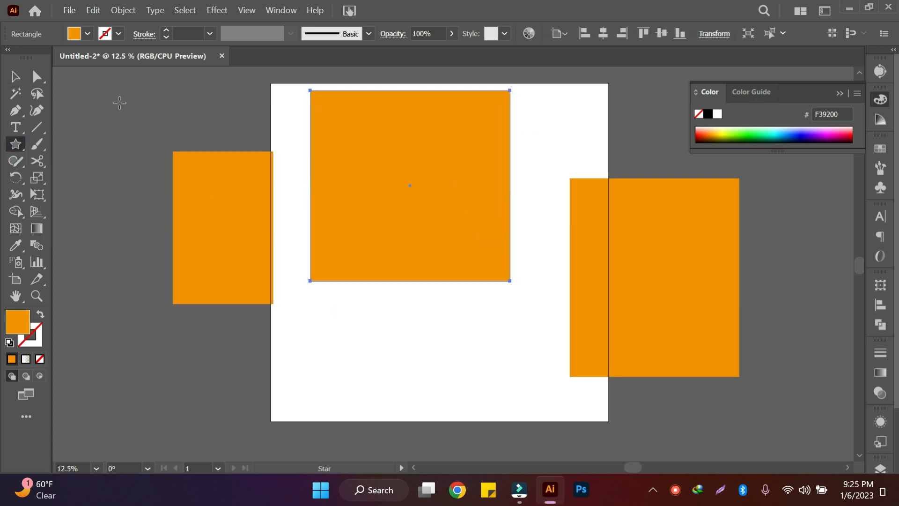
pyautogui.moveTo(120, 103); pyautogui.dragTo(181, 178)
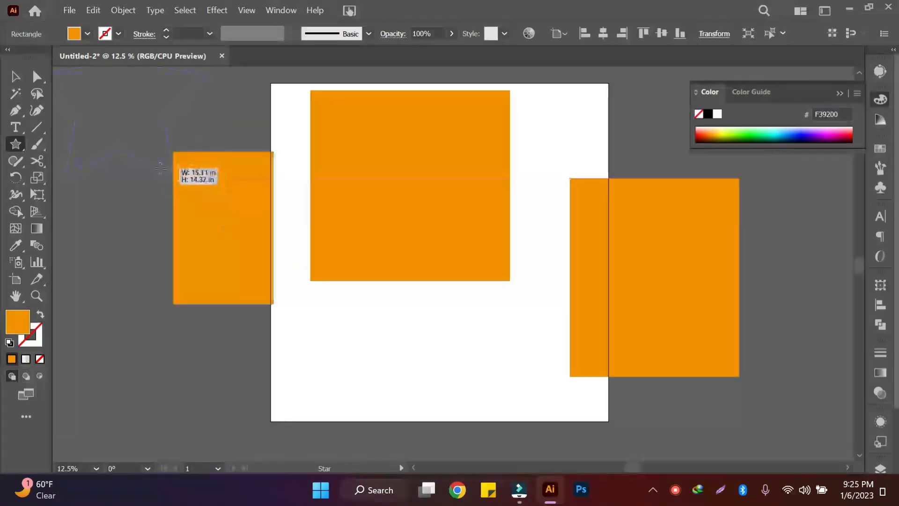
pyautogui.moveTo(160, 169); pyautogui.dragTo(175, 180)
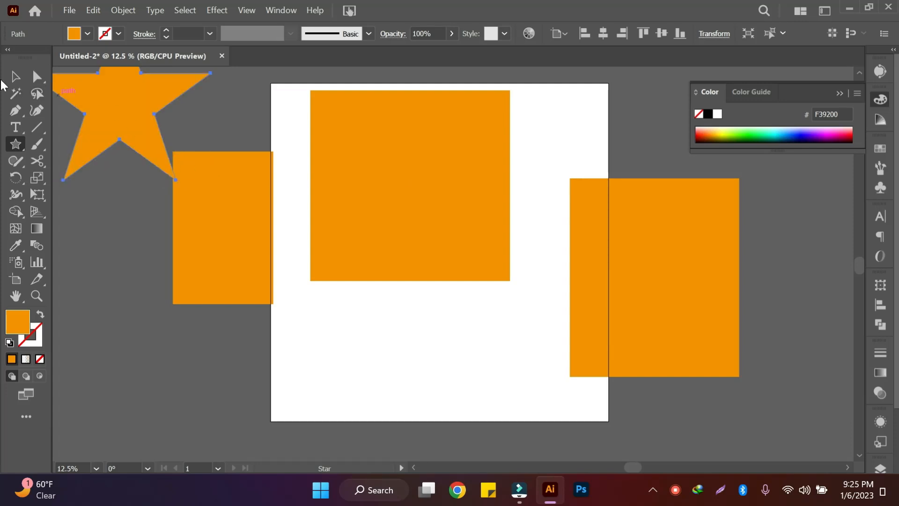
pyautogui.click(16, 79)
pyautogui.moveTo(127, 99); pyautogui.dragTo(381, 345)
pyautogui.scroll(-1, 400, 310)
pyautogui.moveTo(379, 280); pyautogui.dragTo(376, 329)
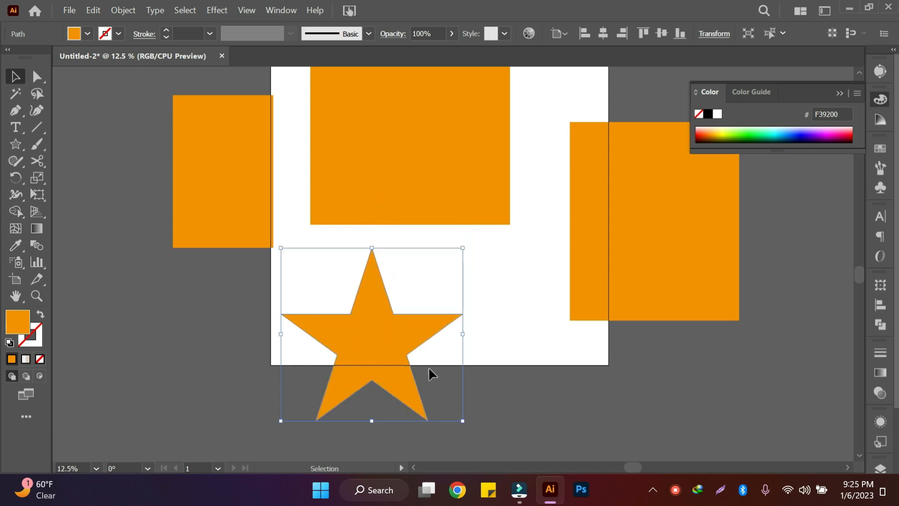
# Create a copy of the star reflected across the horizontal axis
pyautogui.rightClick(379, 327)
pyautogui.moveTo(452, 387)
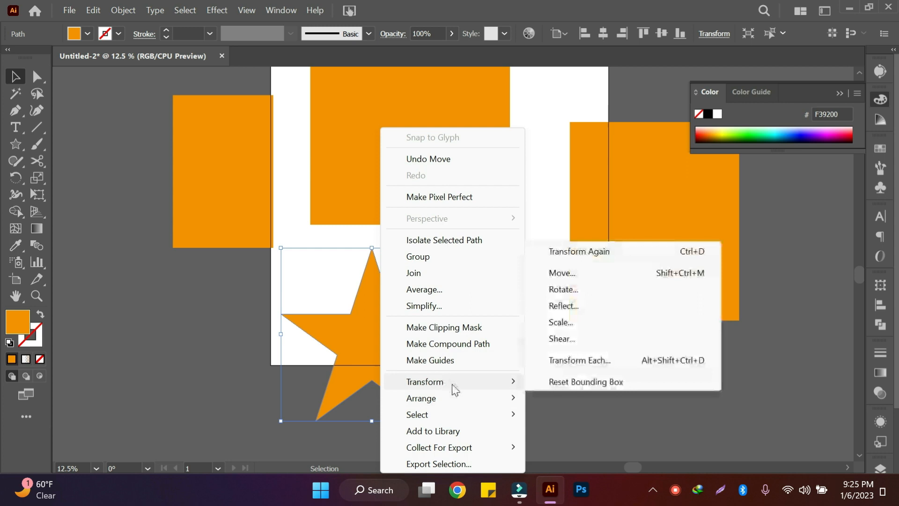
pyautogui.click(580, 307)
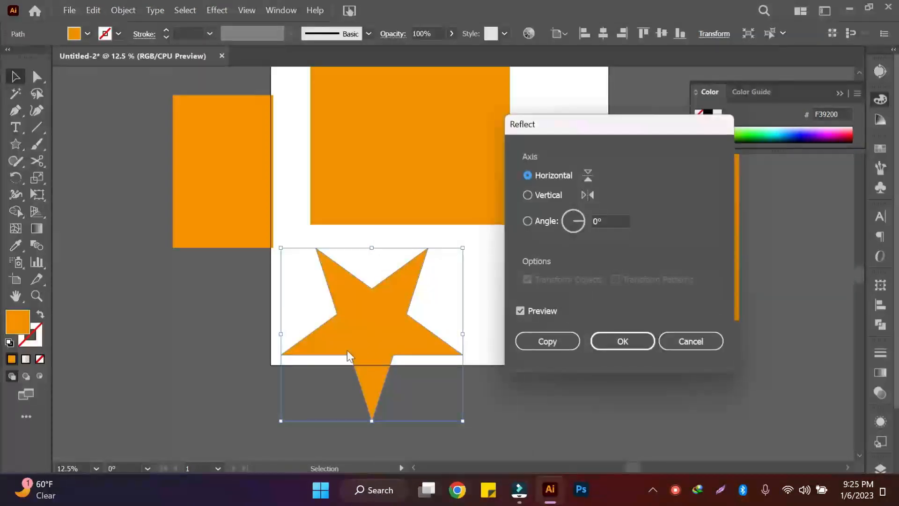
pyautogui.click(569, 345)
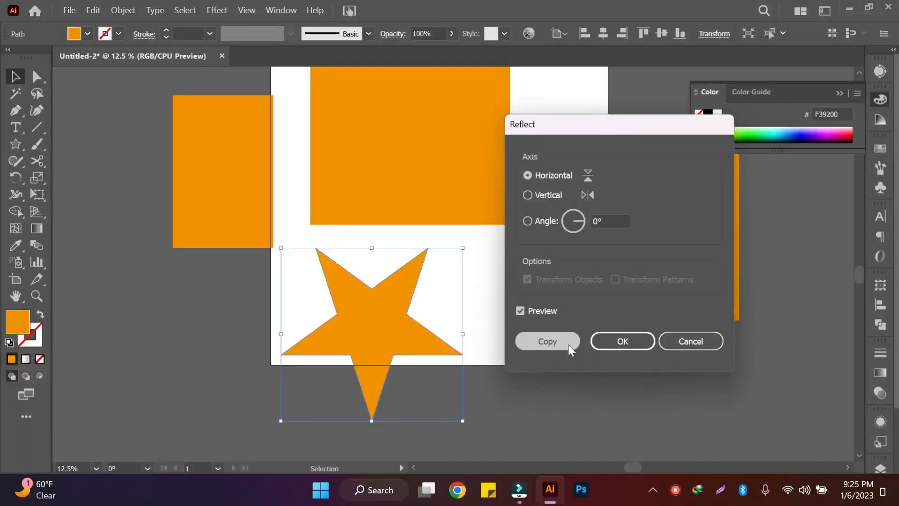
# Fill the reflected star with red-orange E94E1B and deselect it
pyautogui.click(88, 33)
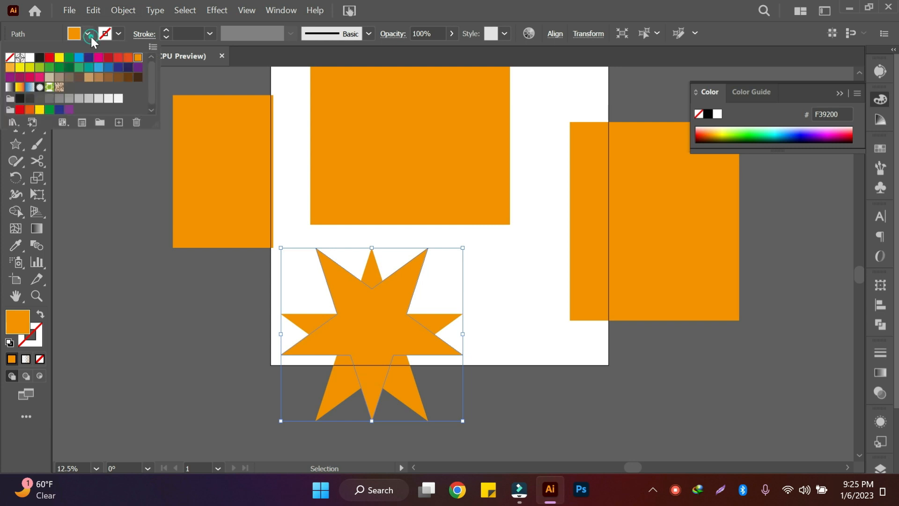
pyautogui.click(129, 58)
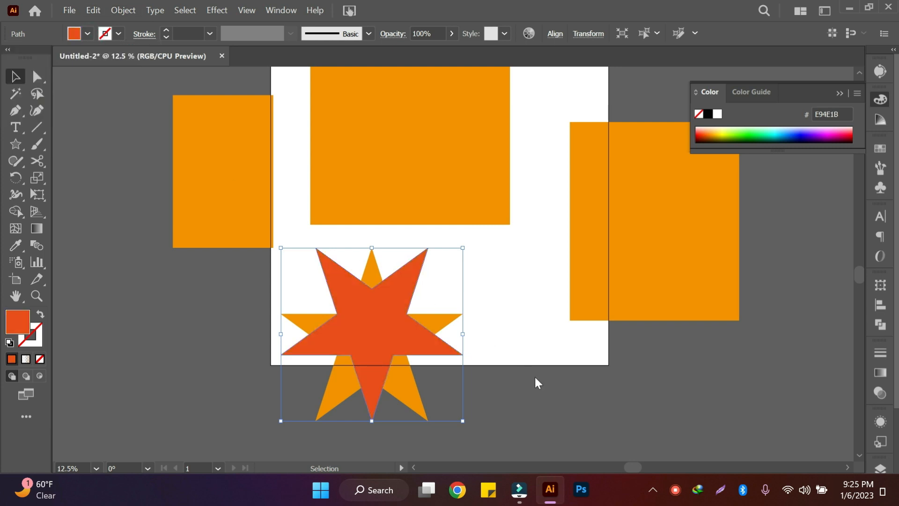
pyautogui.click(502, 363)
# Duplicate the red-orange star, placing one beyond the artboard's left edge and the other slightly right of the yellow-orange star
pyautogui.moveTo(389, 329); pyautogui.dragTo(199, 331)
pyautogui.click(352, 335)
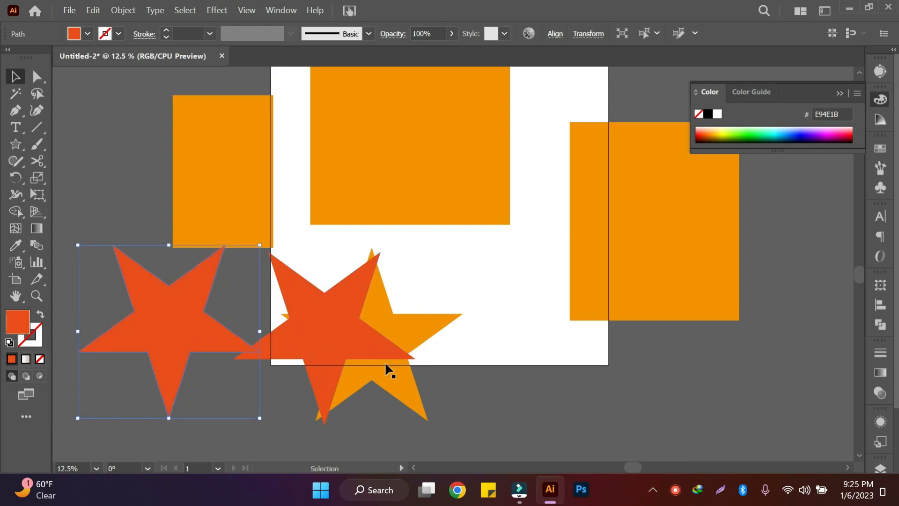
pyautogui.moveTo(391, 340); pyautogui.dragTo(409, 340)
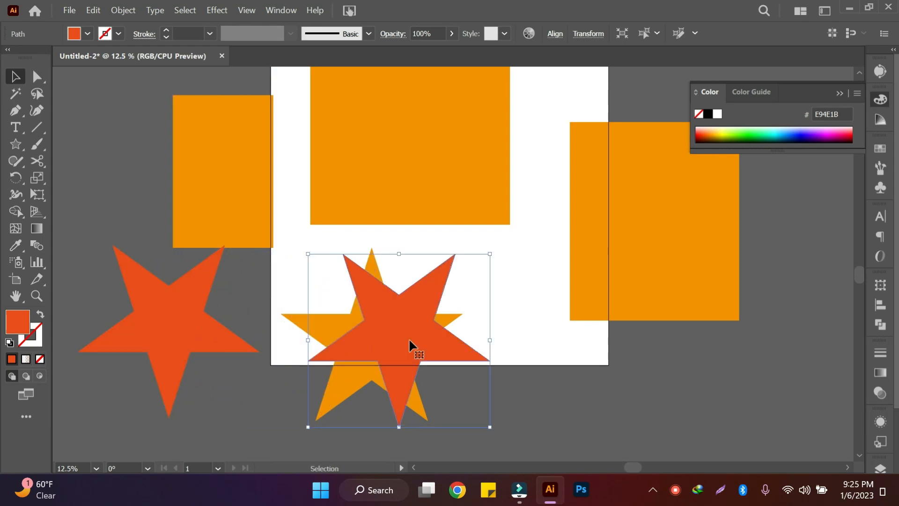
# Reflect the red-orange star beyond the artboard's left edge across the horizontal axis
pyautogui.click(172, 328)
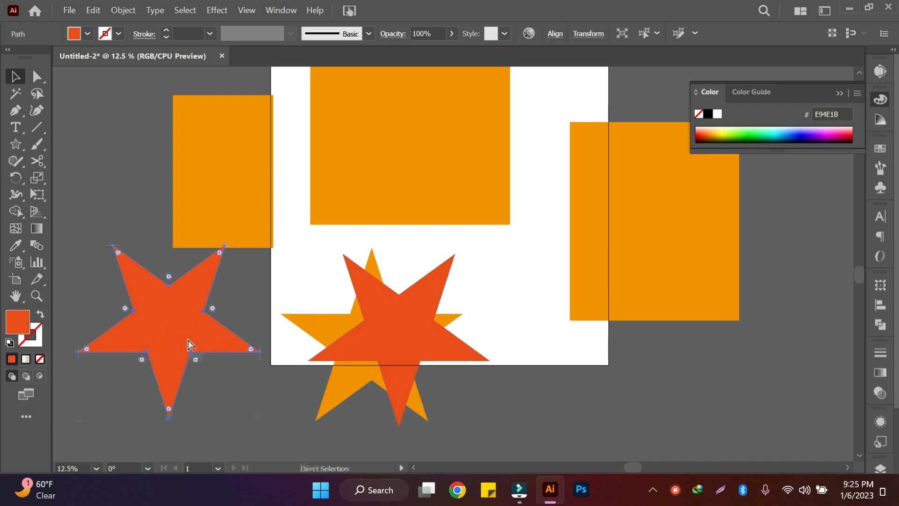
pyautogui.rightClick(168, 340)
pyautogui.moveTo(238, 383)
pyautogui.click(370, 306)
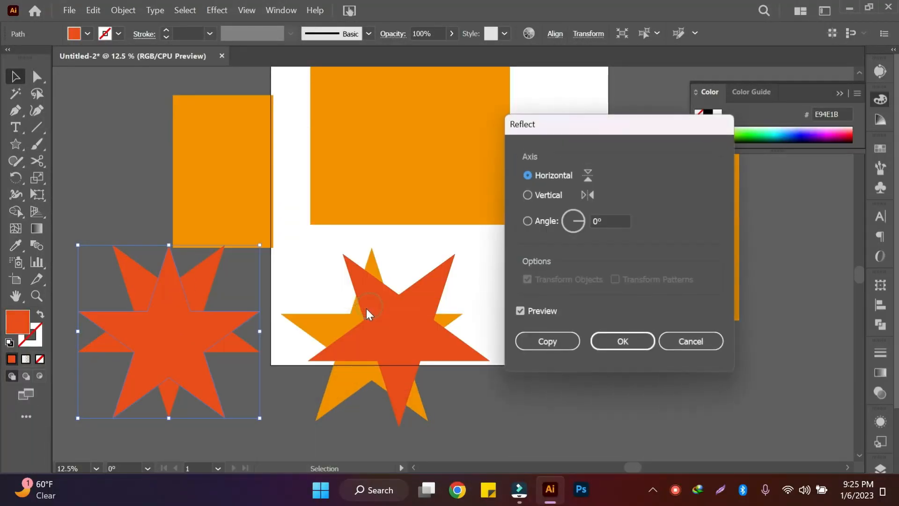
pyautogui.click(618, 342)
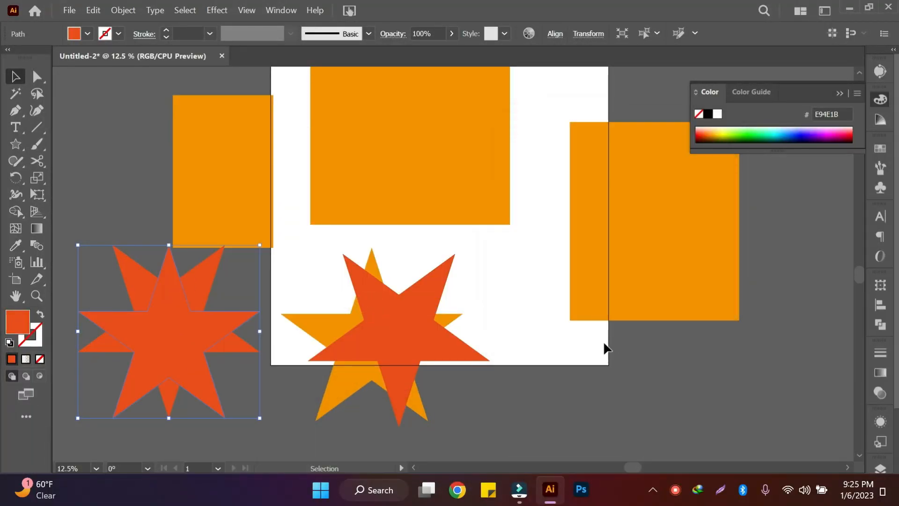
# Fill the reflected star beyond the artboard's left edge with blue 009FE3
pyautogui.click(87, 33)
pyautogui.click(89, 61)
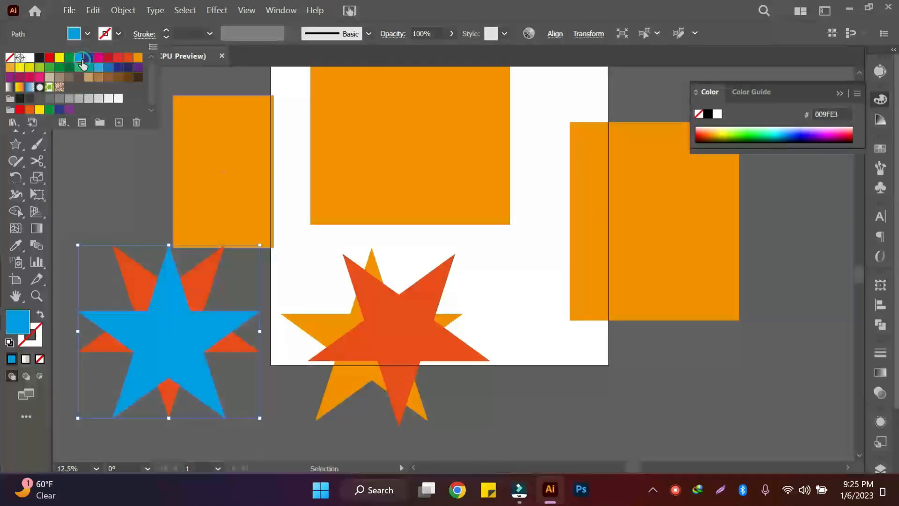
pyautogui.click(517, 415)
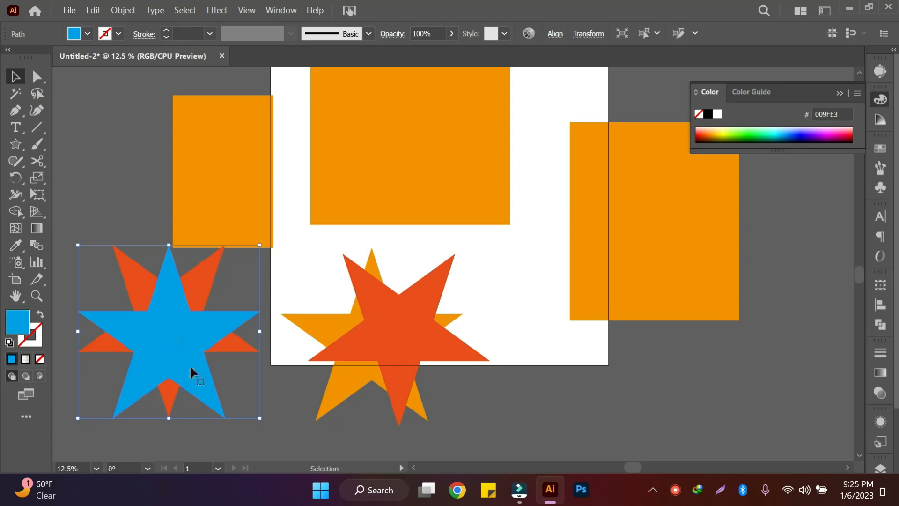
pyautogui.click(101, 178)
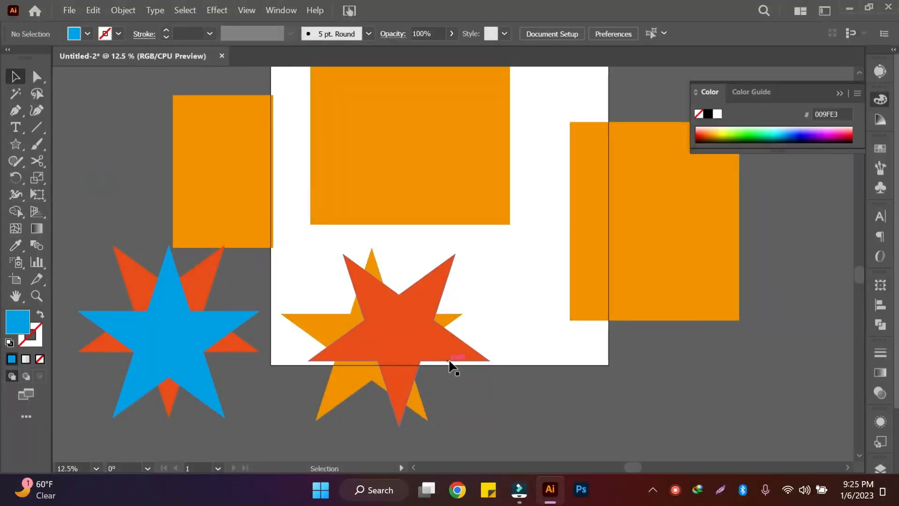
pyautogui.click(183, 339)
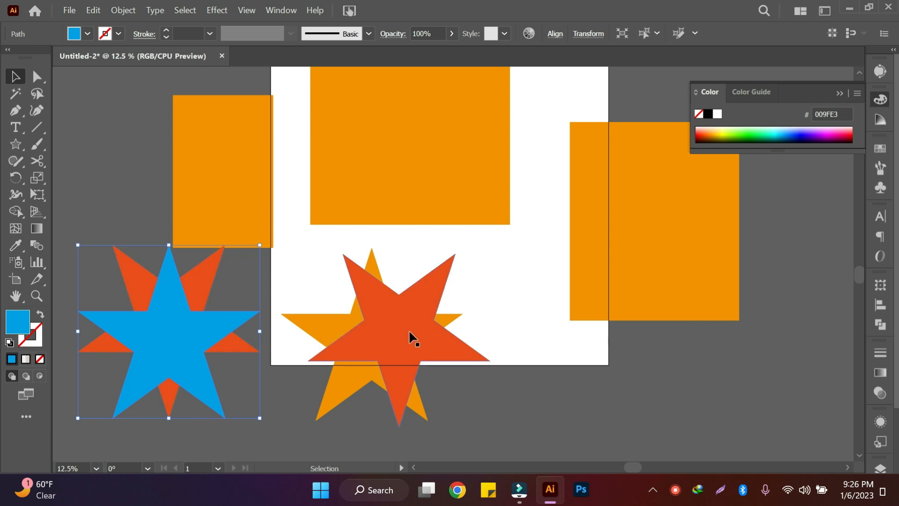
# Move the red-orange star left so it sits centred over the yellow-orange star, then deselect everything
pyautogui.moveTo(397, 332); pyautogui.dragTo(380, 338)
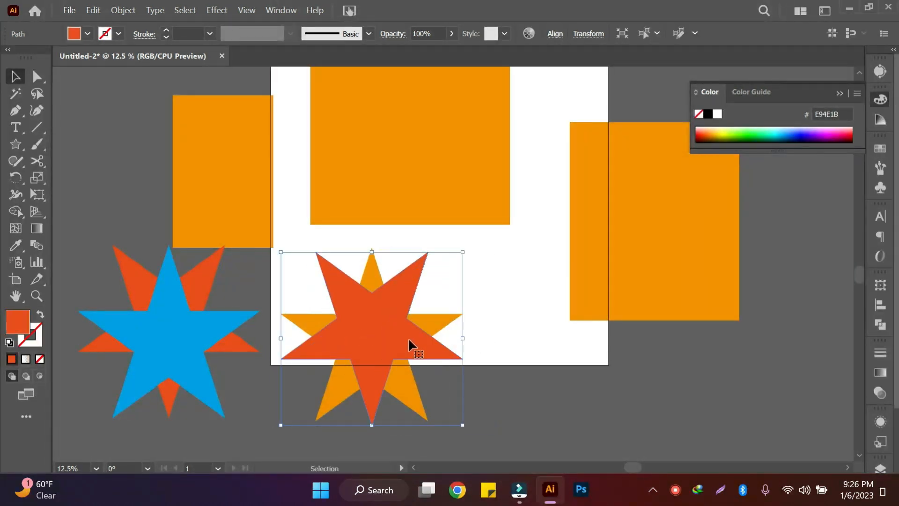
pyautogui.click(546, 353)
pyautogui.click(432, 328)
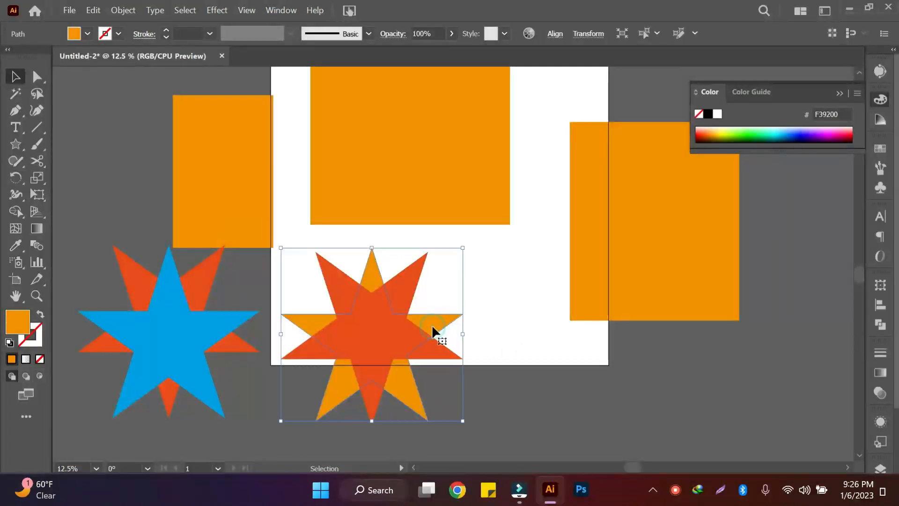
pyautogui.click(514, 305)
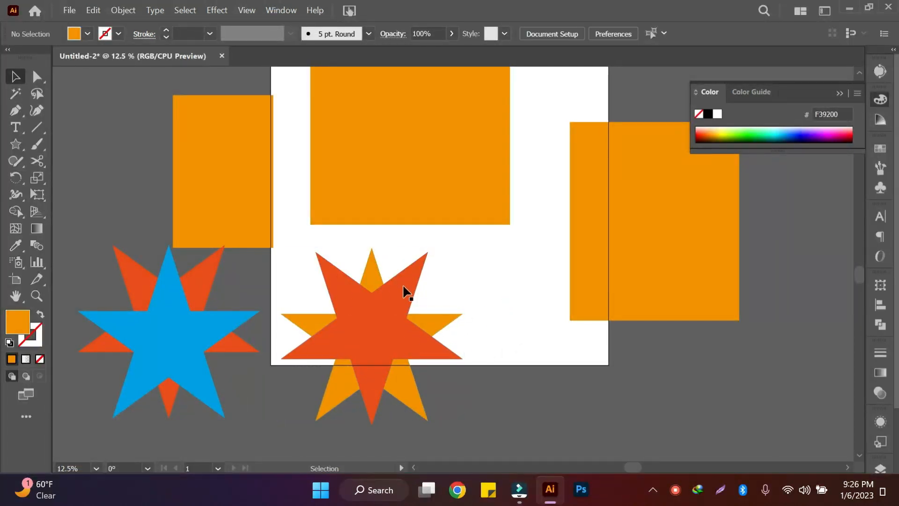
# Bring the yellow-orange star to the front of the stacking order and deselect it
pyautogui.click(431, 320)
pyautogui.rightClick(491, 329)
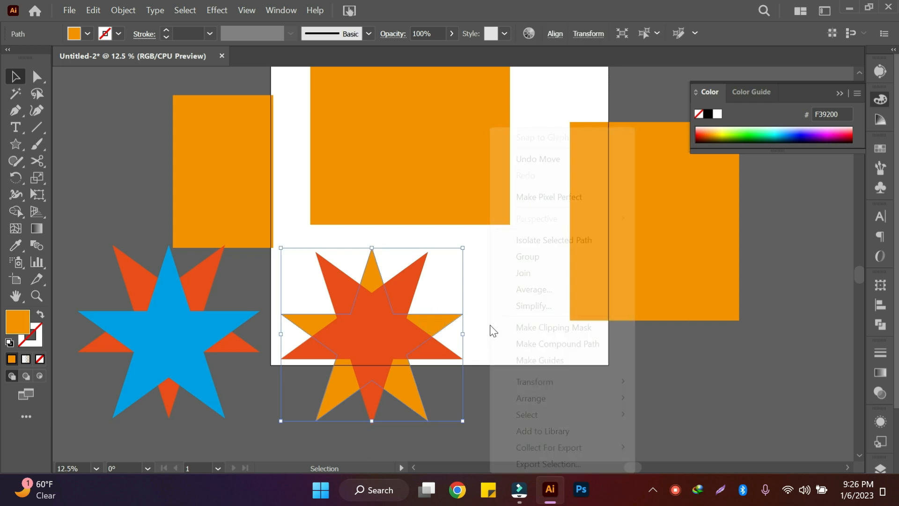
pyautogui.moveTo(596, 403)
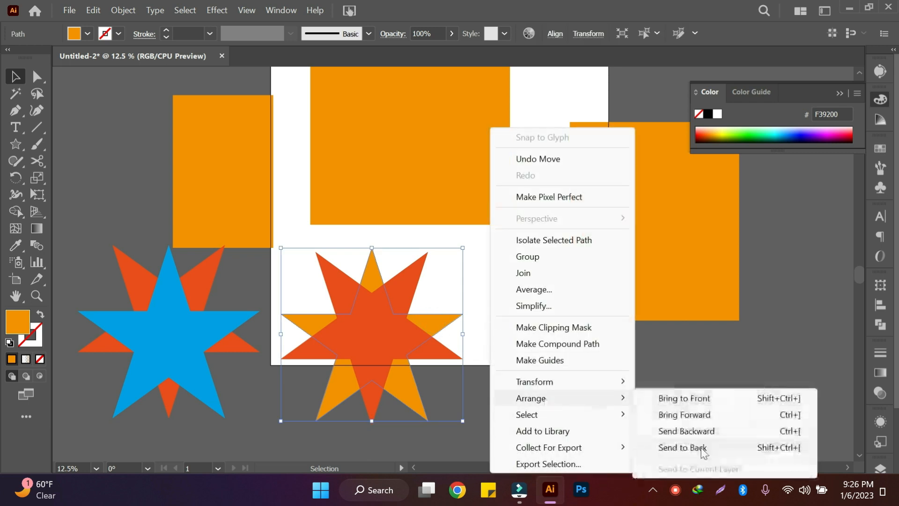
pyautogui.click(705, 399)
pyautogui.click(558, 363)
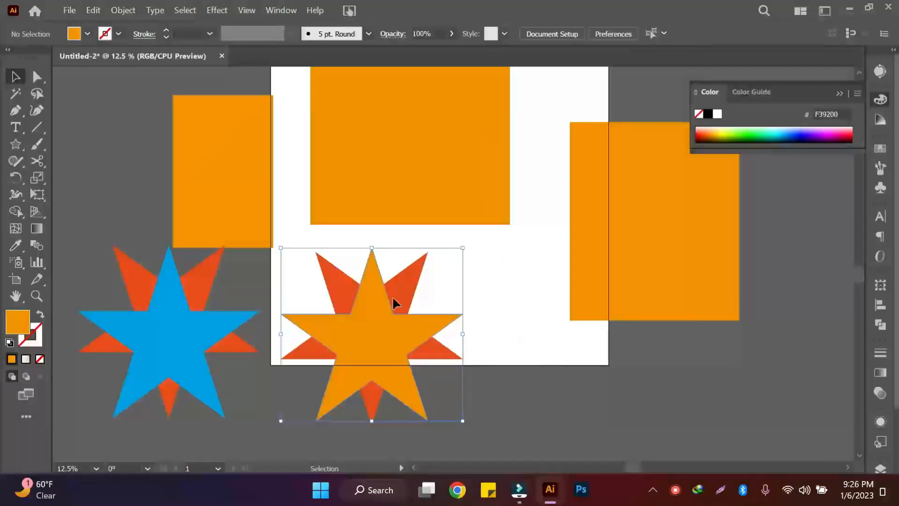
# Send the yellow-orange star to the back of the stacking order and deselect it
pyautogui.click(384, 333)
pyautogui.rightClick(384, 333)
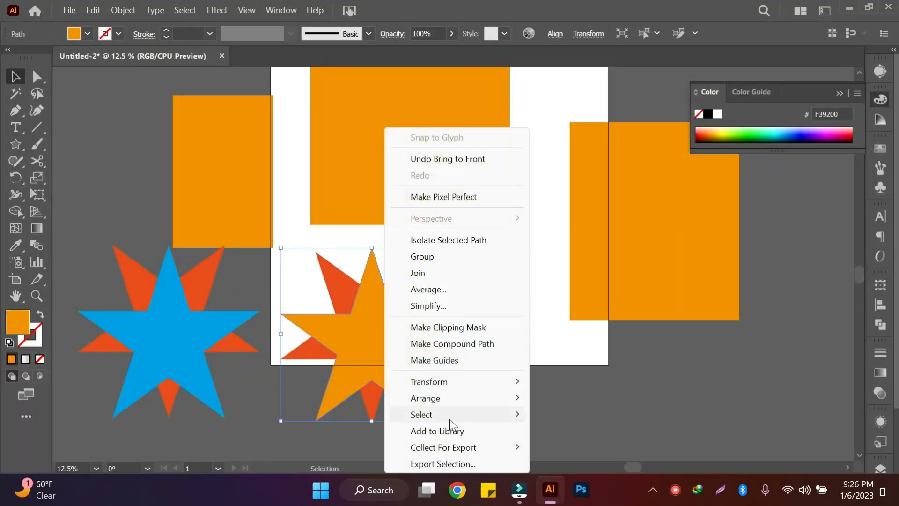
pyautogui.moveTo(450, 401)
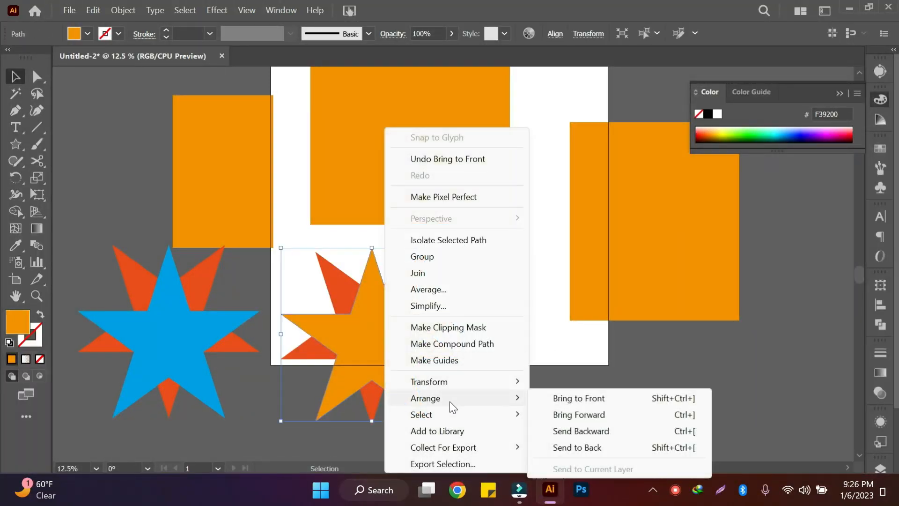
pyautogui.click(594, 448)
pyautogui.click(533, 335)
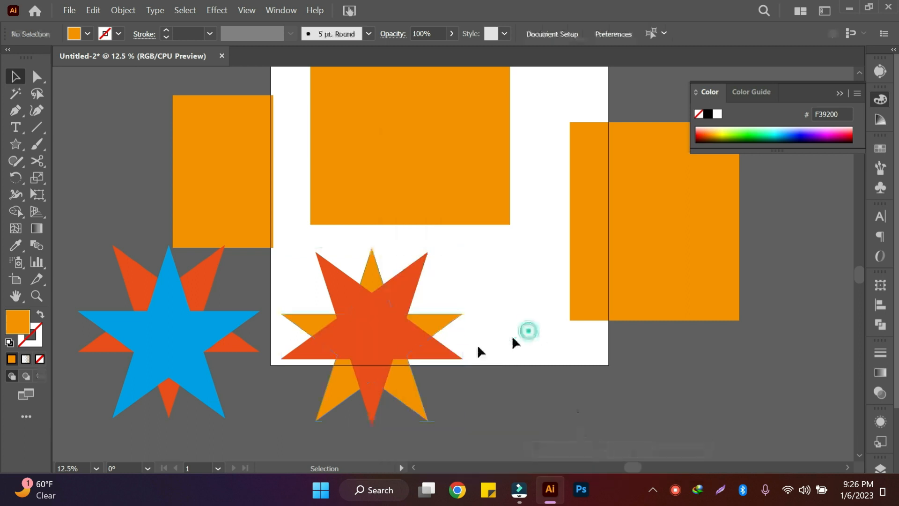
# Fill the inverted star lying over the yellow-orange star with green 009640
pyautogui.click(397, 346)
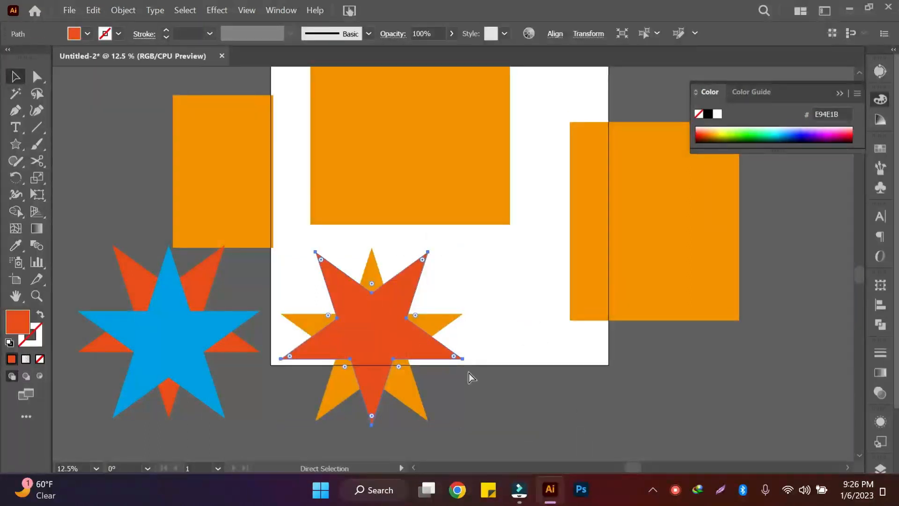
pyautogui.click(88, 34)
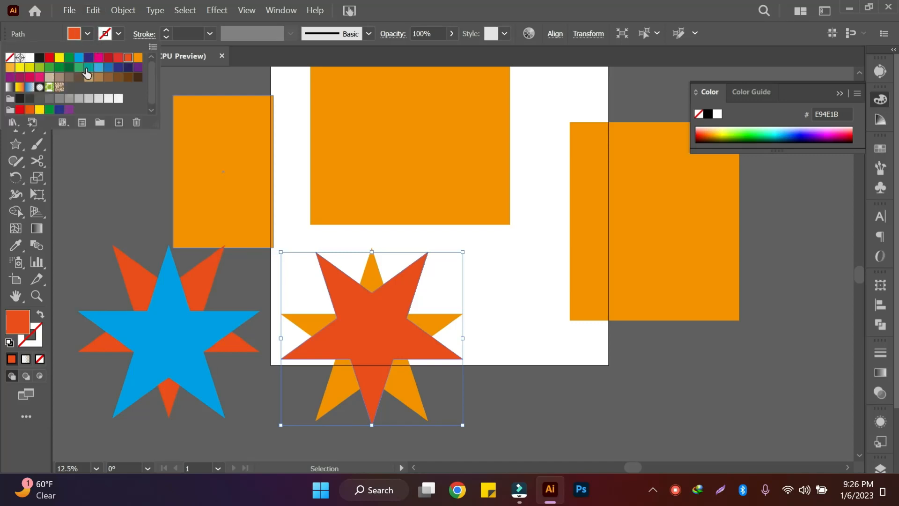
pyautogui.click(69, 58)
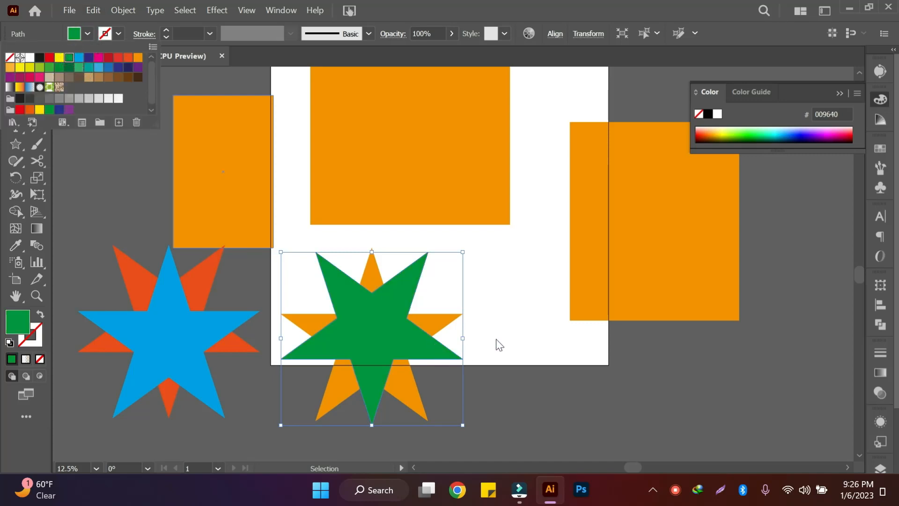
pyautogui.click(381, 330)
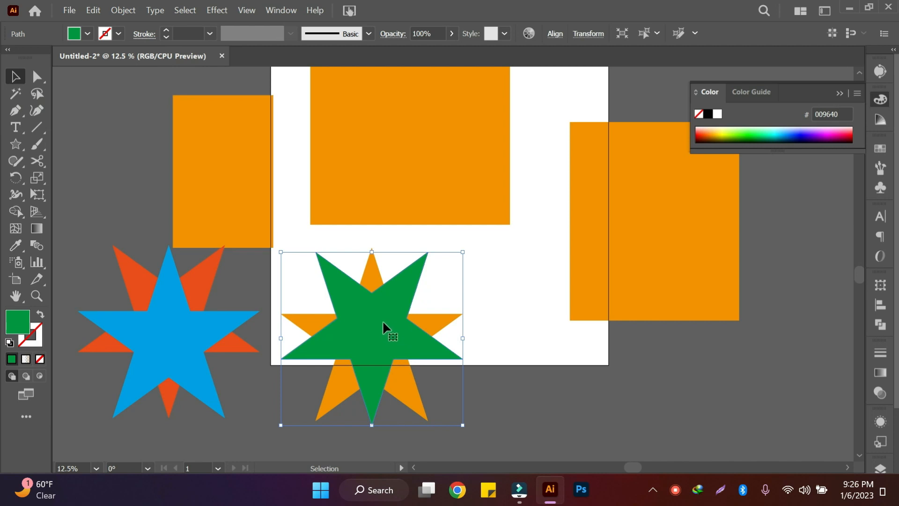
# Send the green star backward by one level in the stacking order
pyautogui.rightClick(383, 321)
pyautogui.moveTo(453, 400)
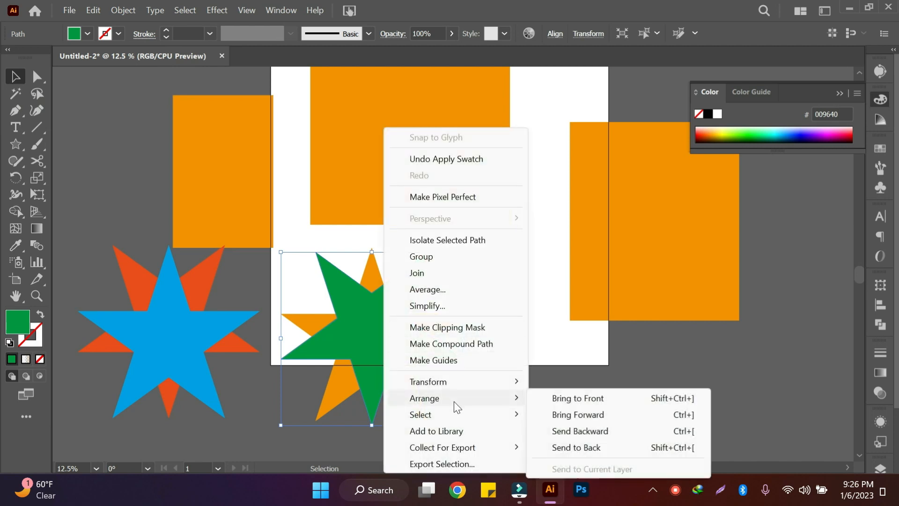
pyautogui.click(580, 431)
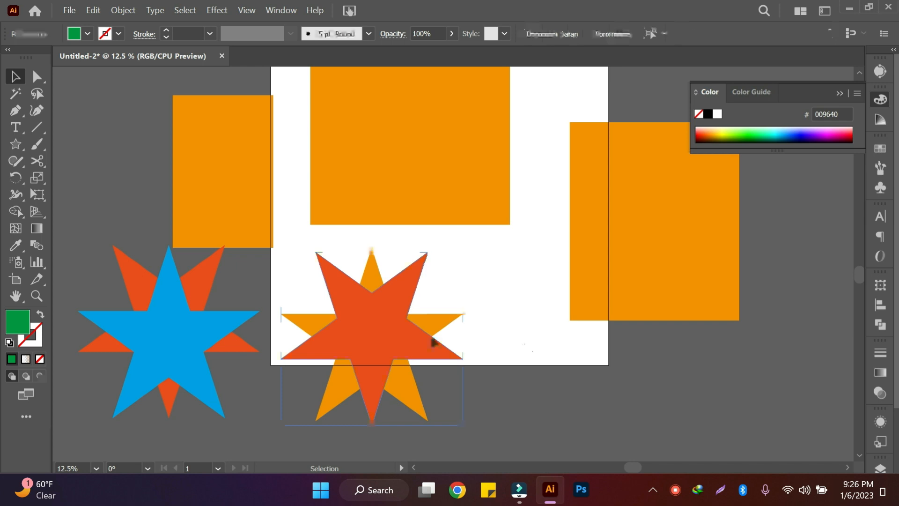
# Move the red-orange star aside to uncover the green star, place it back over it slightly offset, and deselect it
pyautogui.moveTo(433, 342); pyautogui.dragTo(525, 342)
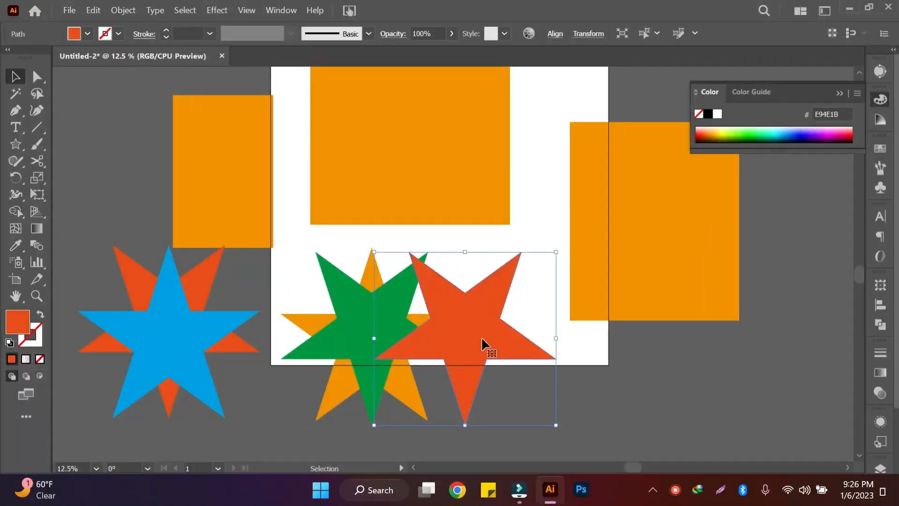
pyautogui.moveTo(491, 343); pyautogui.dragTo(396, 338)
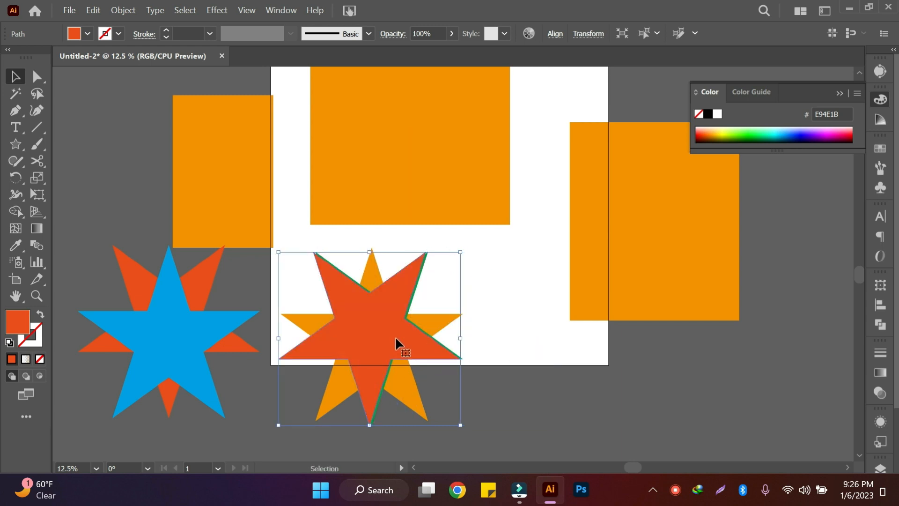
pyautogui.click(491, 297)
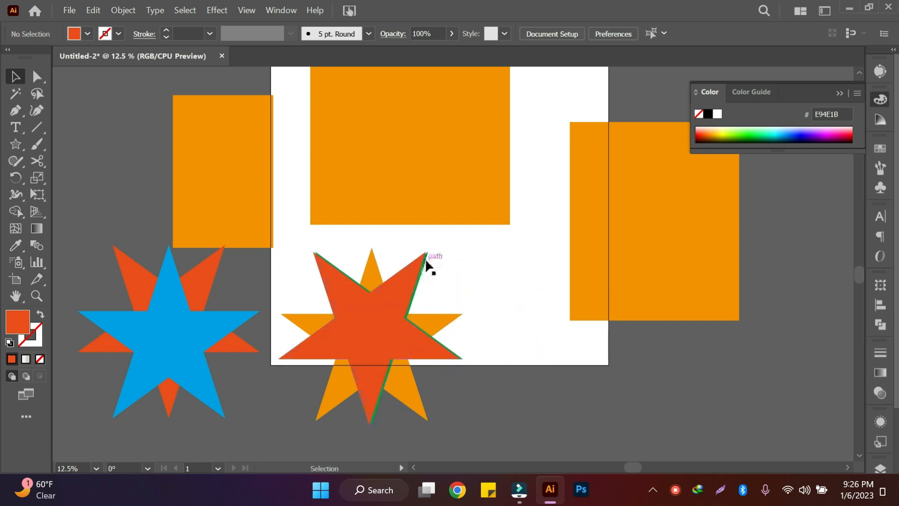
# Bring the green star to the front of the stacking order and deselect it
pyautogui.click(426, 265)
pyautogui.rightClick(396, 332)
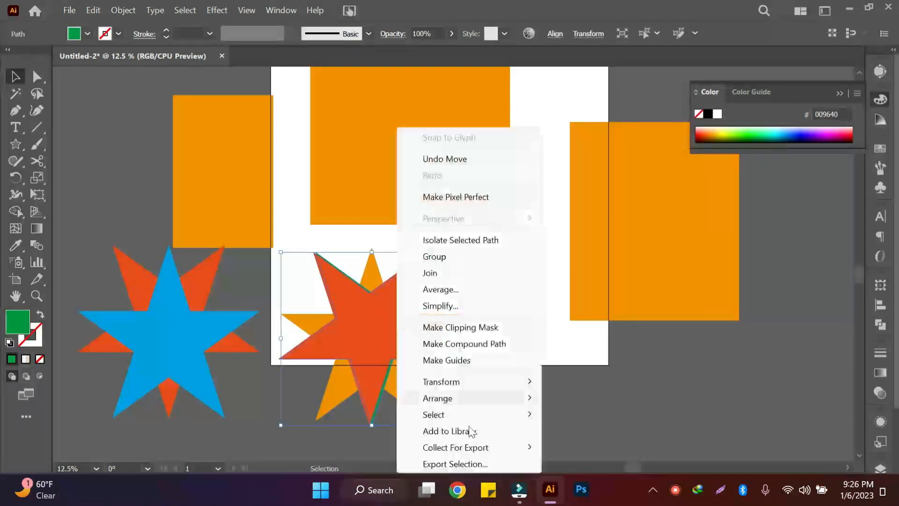
pyautogui.moveTo(459, 398)
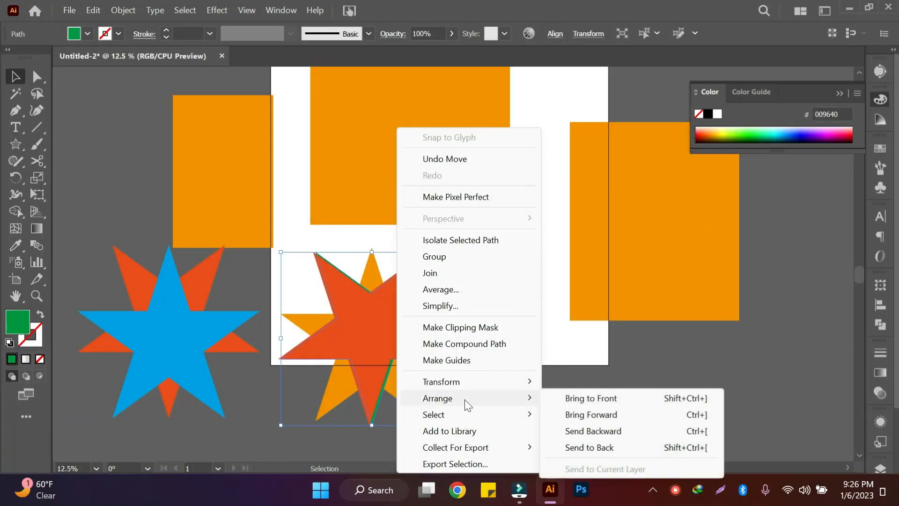
pyautogui.click(589, 401)
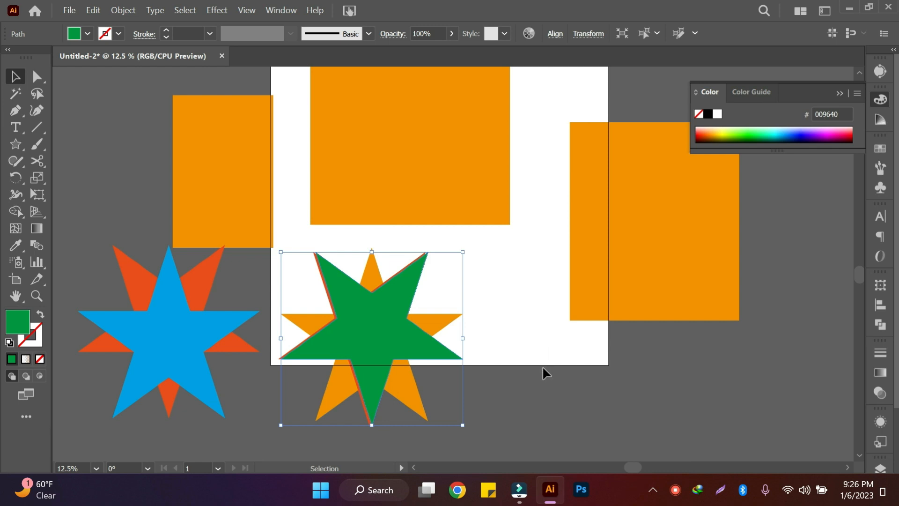
pyautogui.click(521, 335)
# Bring the yellow-orange star in front of the green and red-orange stars and deselect it
pyautogui.click(431, 319)
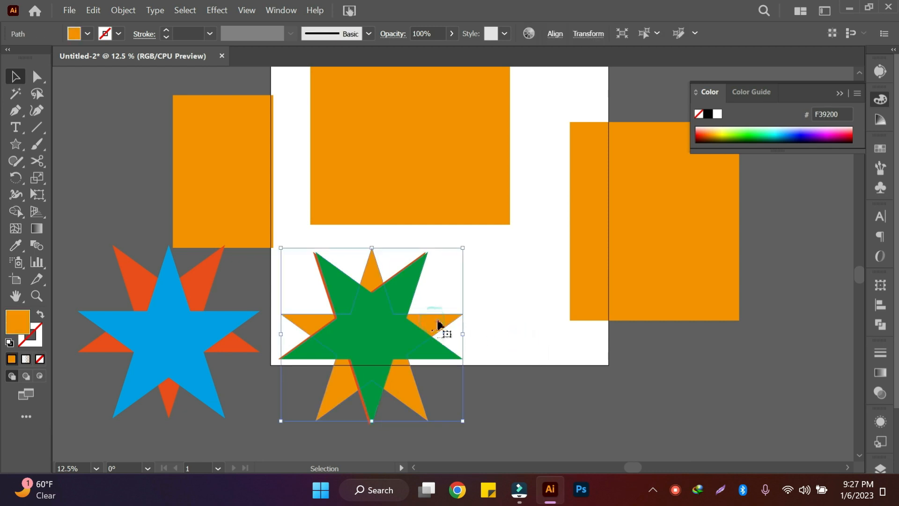
pyautogui.rightClick(476, 319)
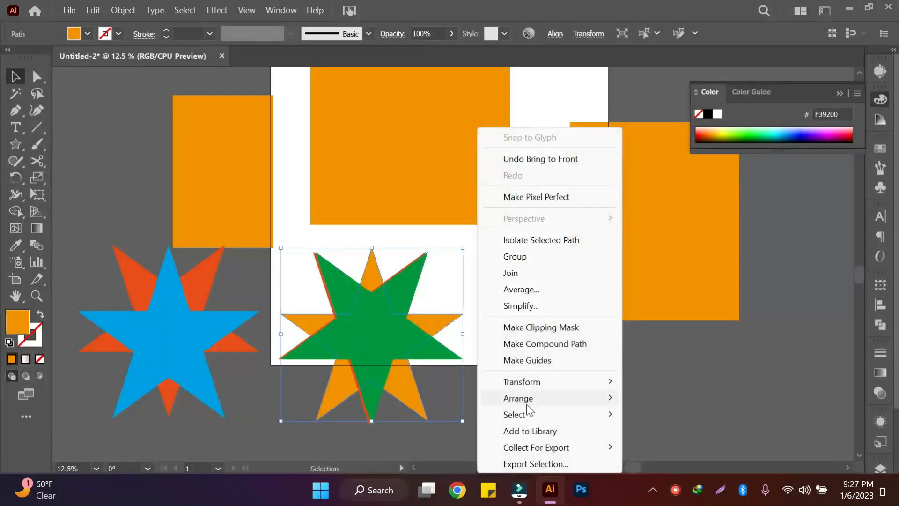
pyautogui.moveTo(581, 399)
pyautogui.click(644, 401)
pyautogui.click(492, 350)
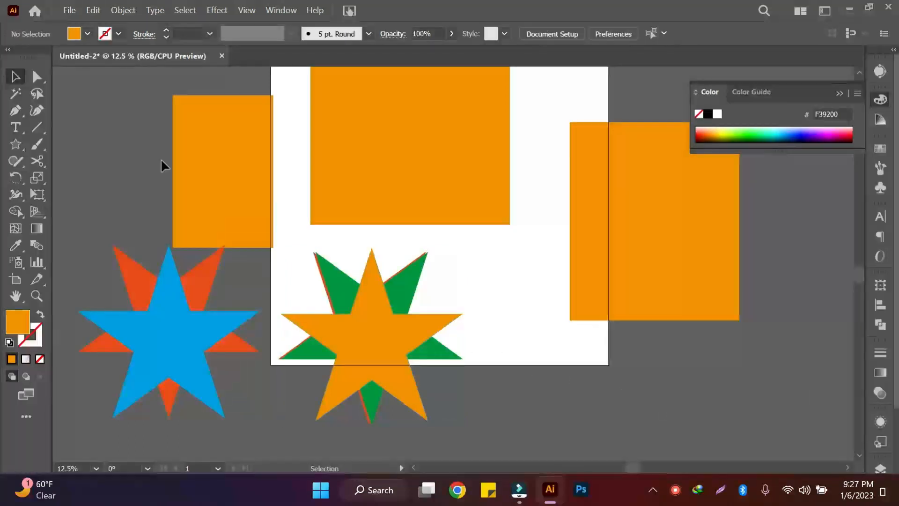
# Delete all the stars and the three yellow-orange rectangles to empty the document
pyautogui.moveTo(92, 290); pyautogui.dragTo(484, 417)
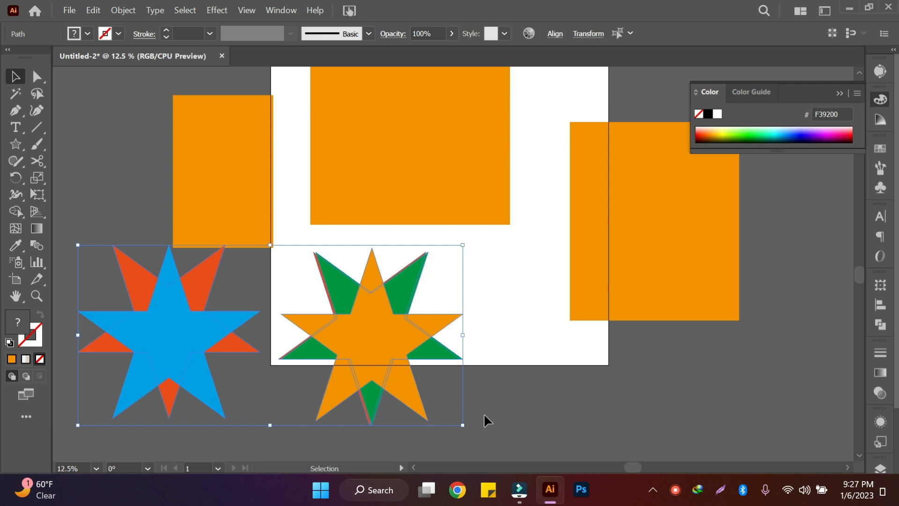
pyautogui.press('Delete')
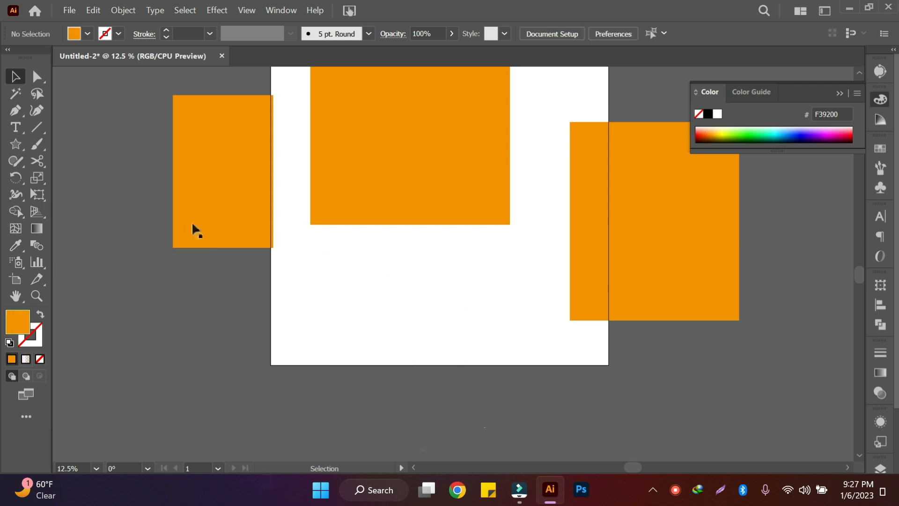
pyautogui.moveTo(114, 122); pyautogui.dragTo(698, 336)
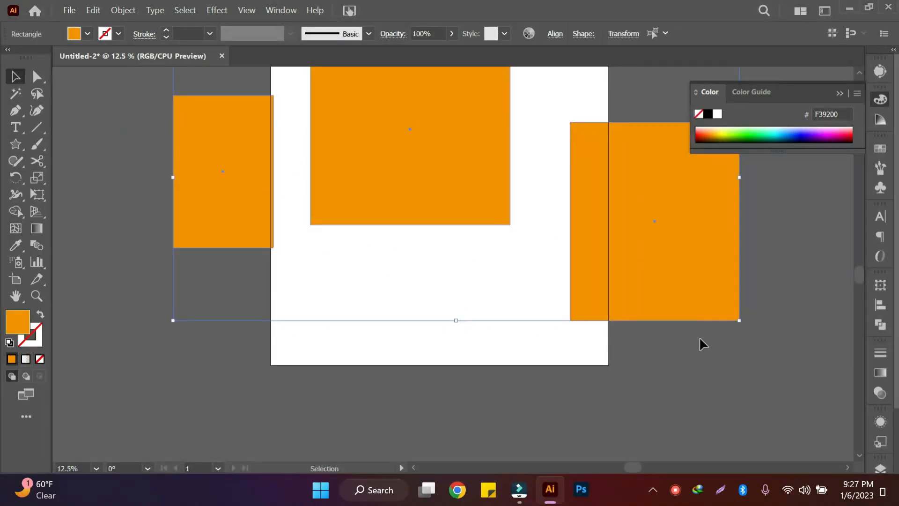
pyautogui.press('Delete')
pyautogui.scroll(1, 301, 206)
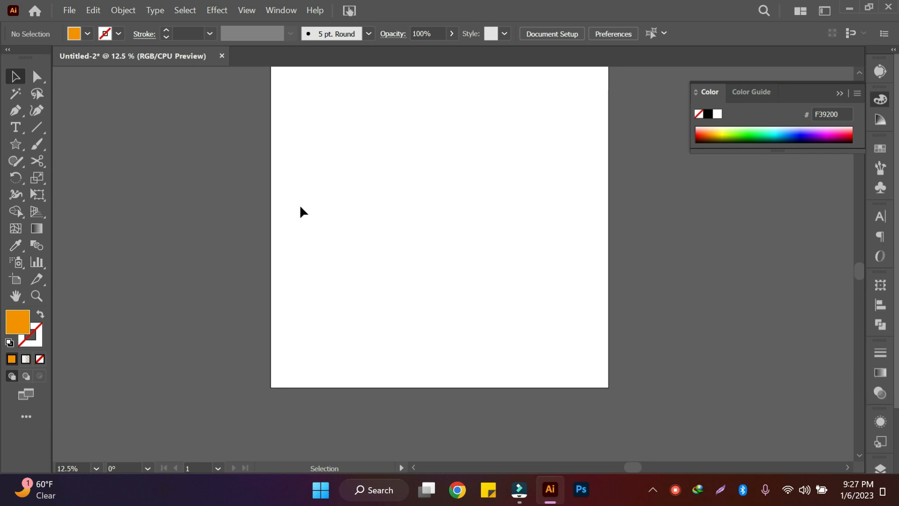
# Place the sunset-1373171__480 image as a linked file across the artboard's left edge and stretch it wider to the right
pyautogui.click(66, 11)
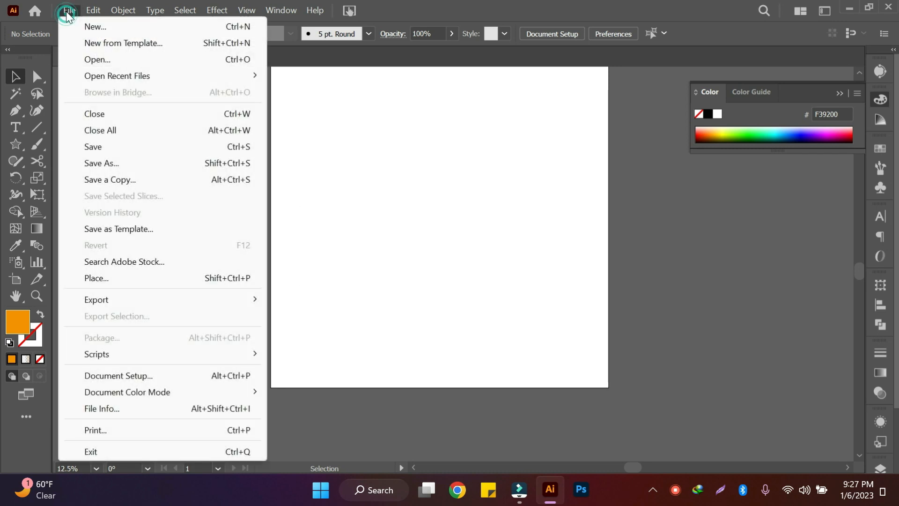
pyautogui.click(119, 275)
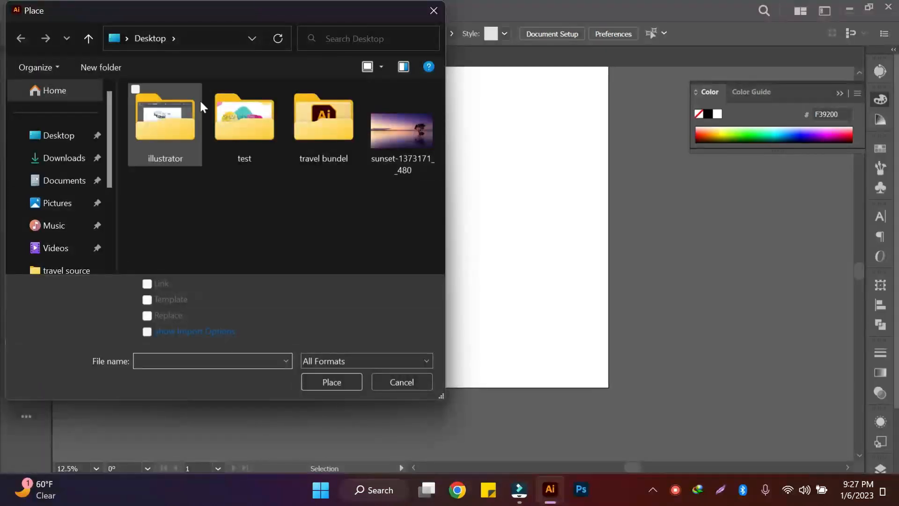
pyautogui.click(408, 142)
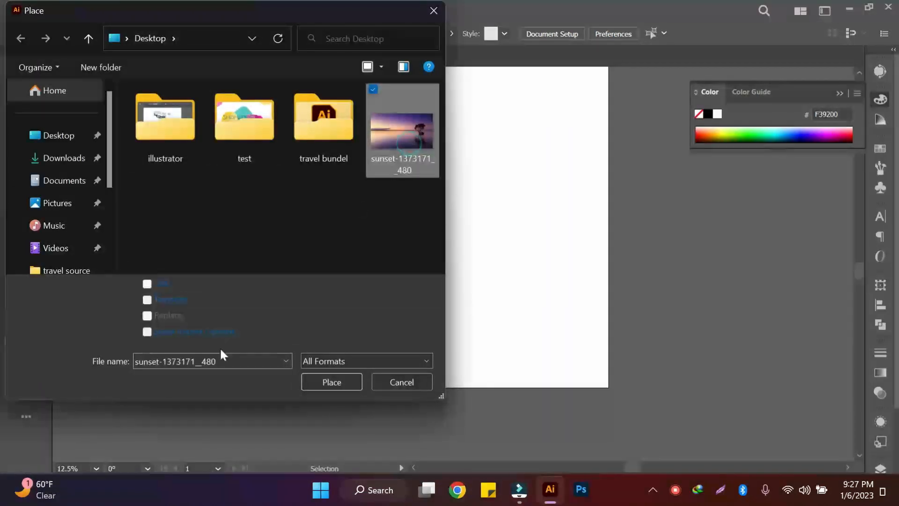
pyautogui.click(147, 284)
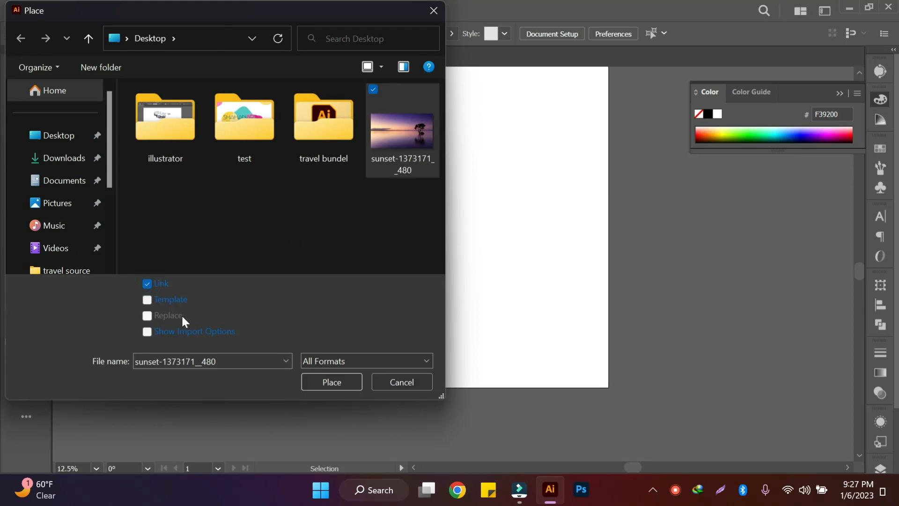
pyautogui.click(344, 388)
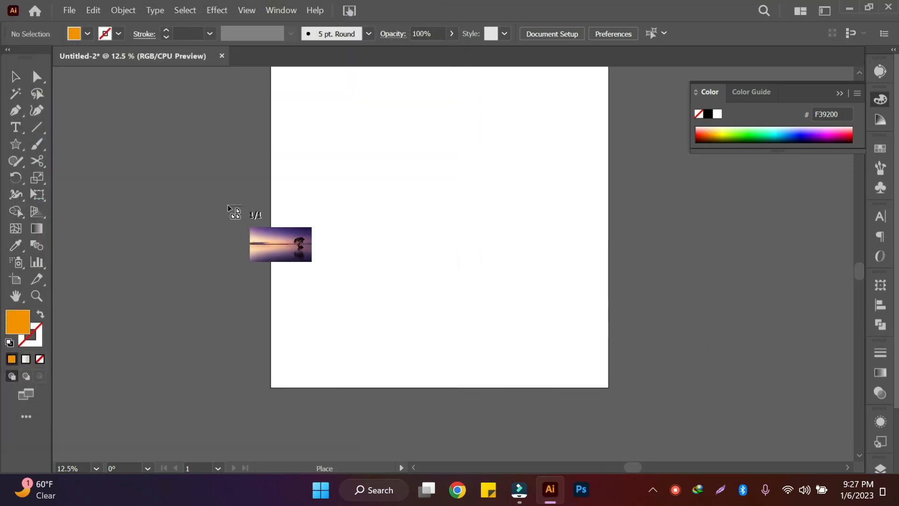
pyautogui.click(174, 169)
pyautogui.moveTo(288, 234); pyautogui.dragTo(455, 359)
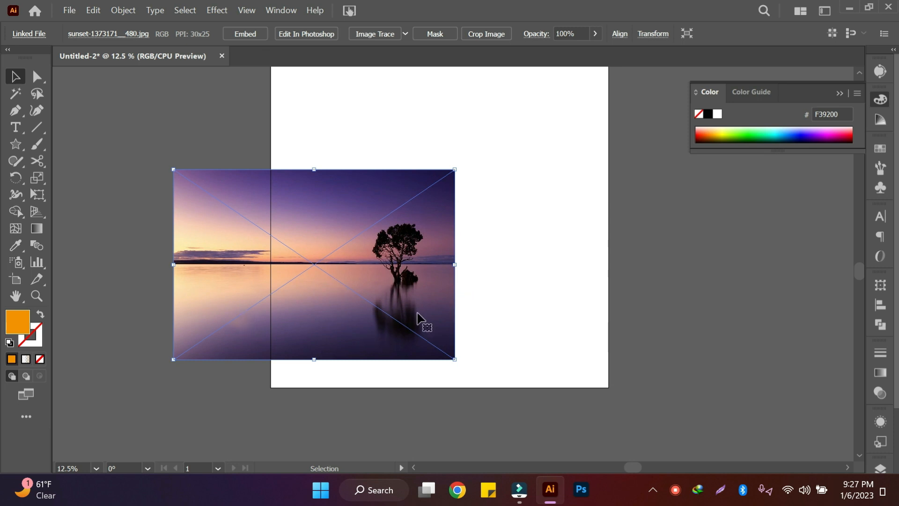
pyautogui.moveTo(455, 264); pyautogui.dragTo(526, 265)
# Place sunset-1373171__480 again without linking, drawing it smaller across the lower right edge of the artboard
pyautogui.click(71, 11)
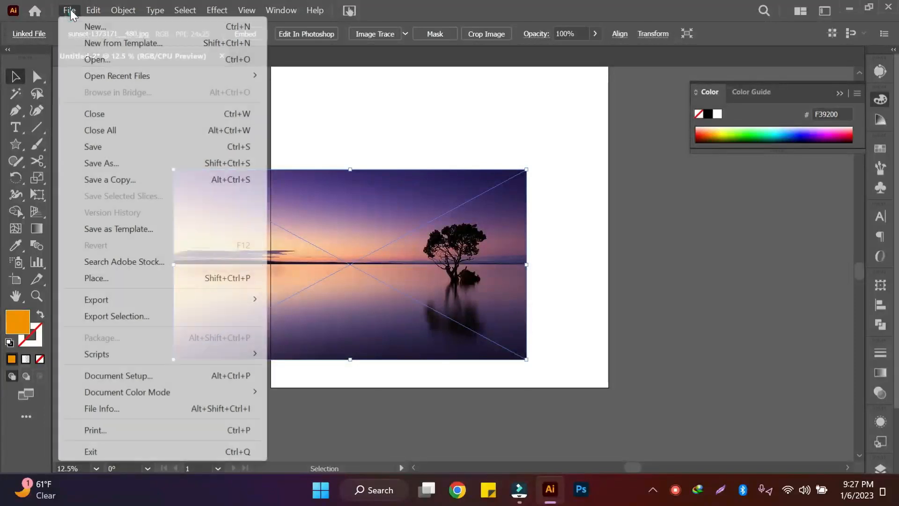
pyautogui.click(117, 280)
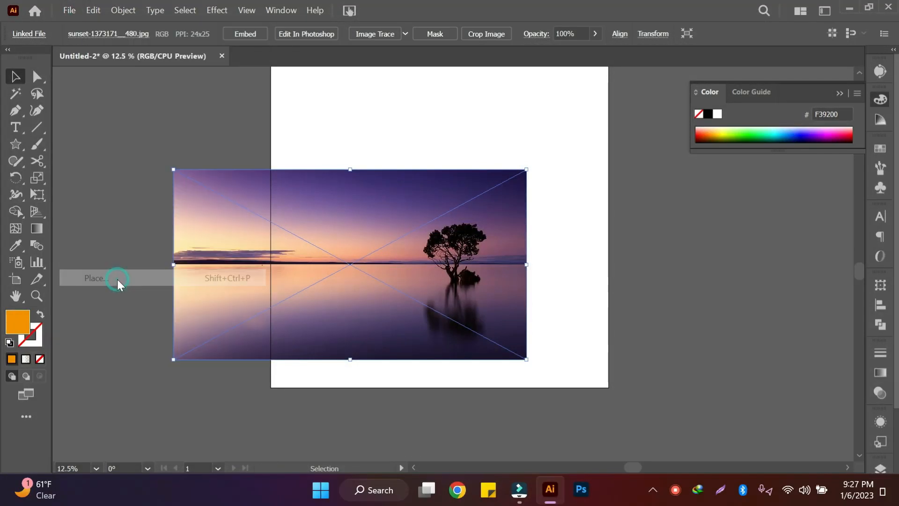
pyautogui.click(410, 130)
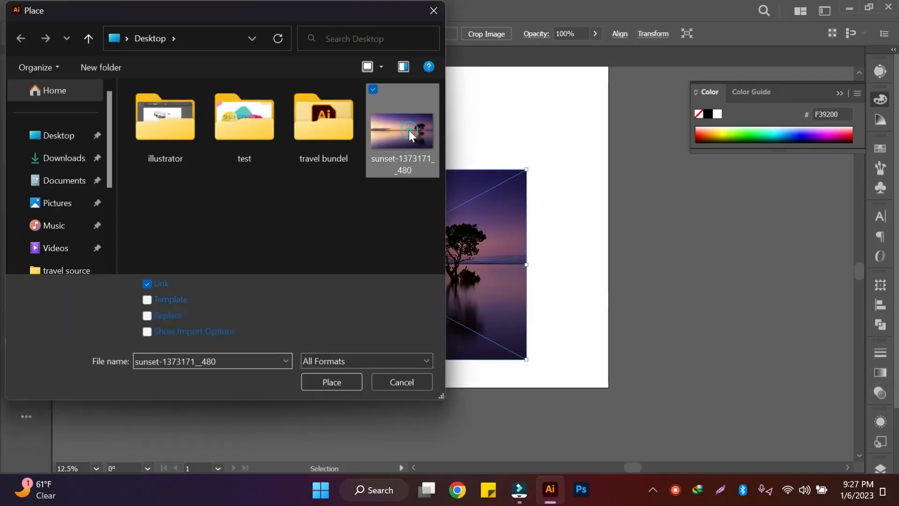
pyautogui.click(147, 284)
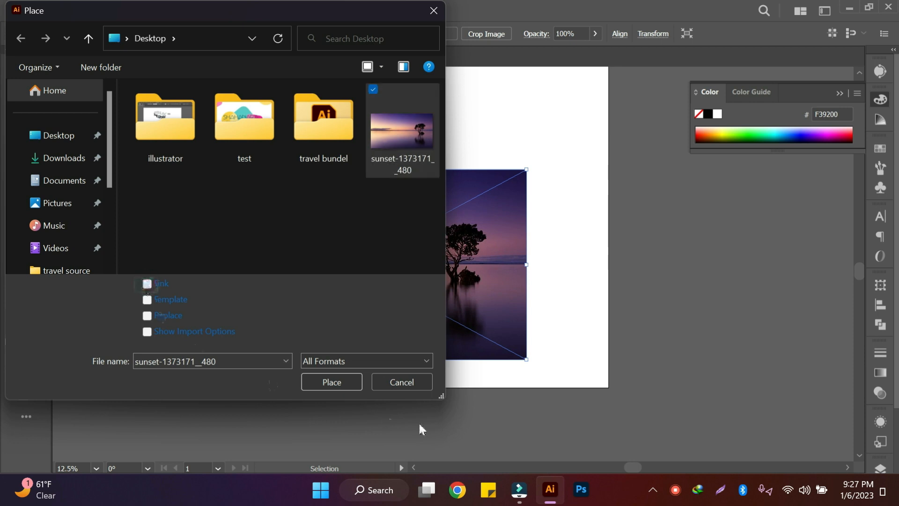
pyautogui.click(333, 383)
pyautogui.moveTo(597, 250); pyautogui.dragTo(836, 415)
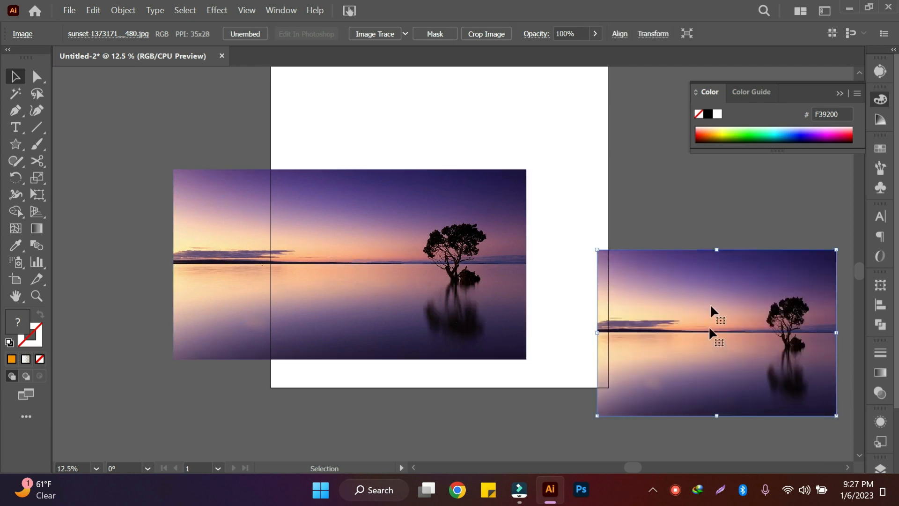
# Move the linked sunset image up and to the left and embed it in the document
pyautogui.click(379, 276)
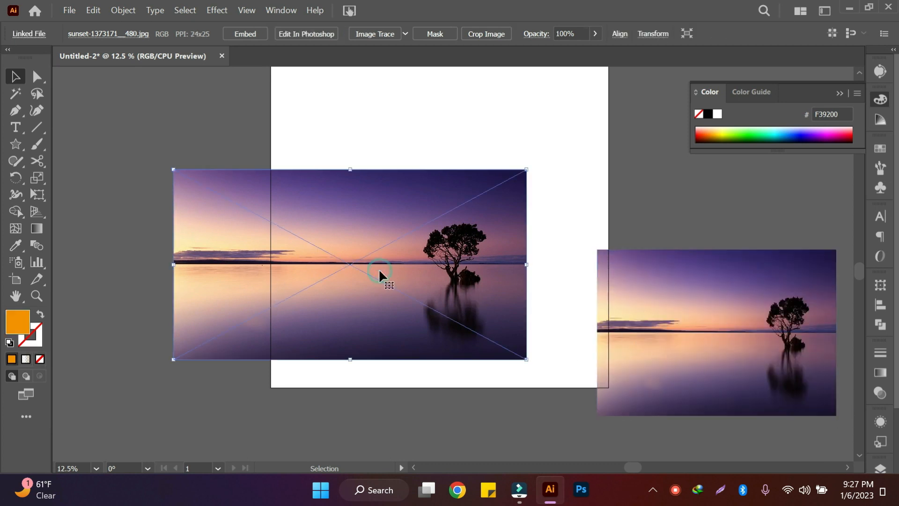
pyautogui.moveTo(340, 217); pyautogui.dragTo(248, 139)
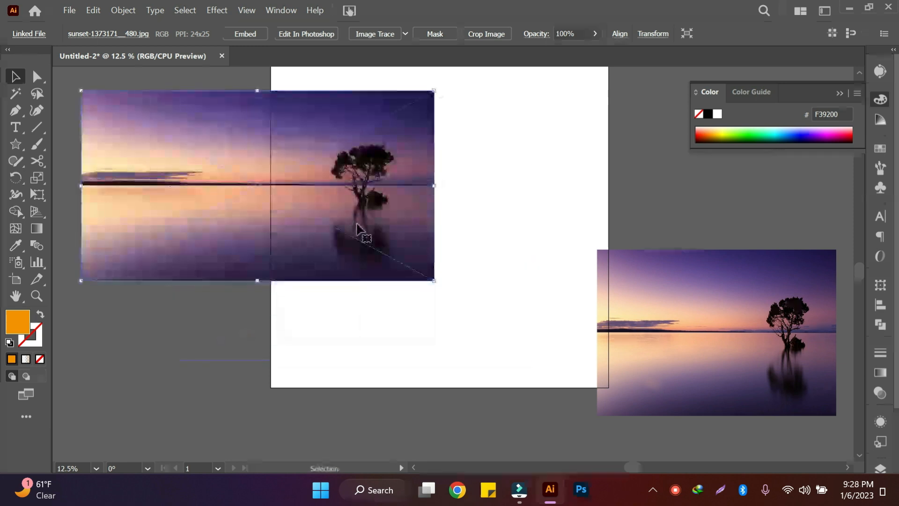
pyautogui.click(245, 34)
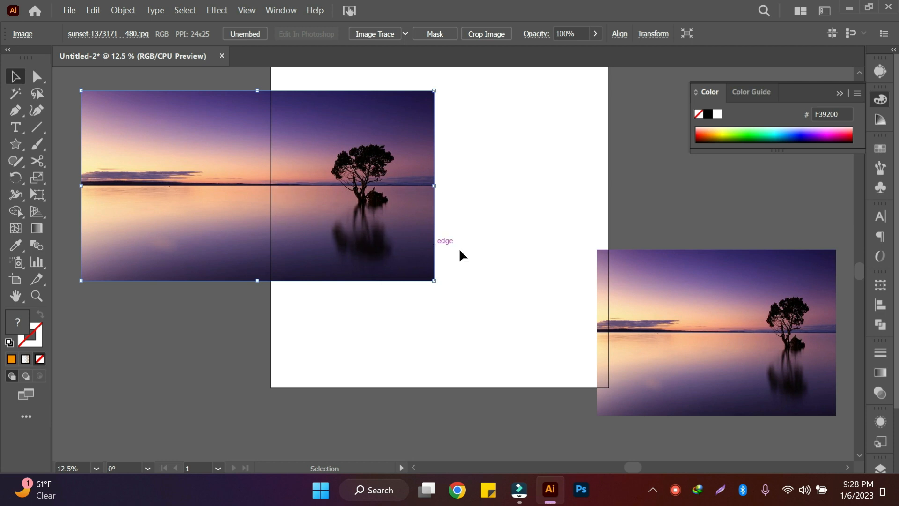
pyautogui.hotkey('ctrl', 'z')
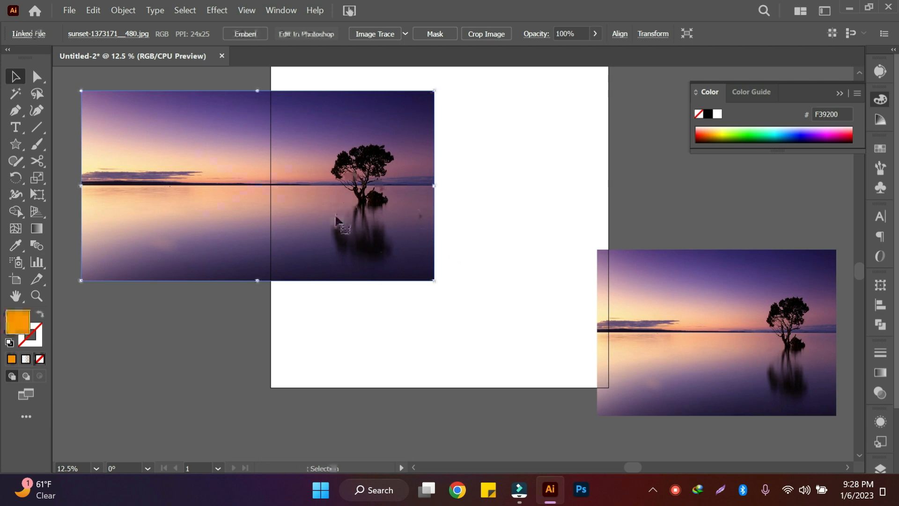
pyautogui.click(243, 36)
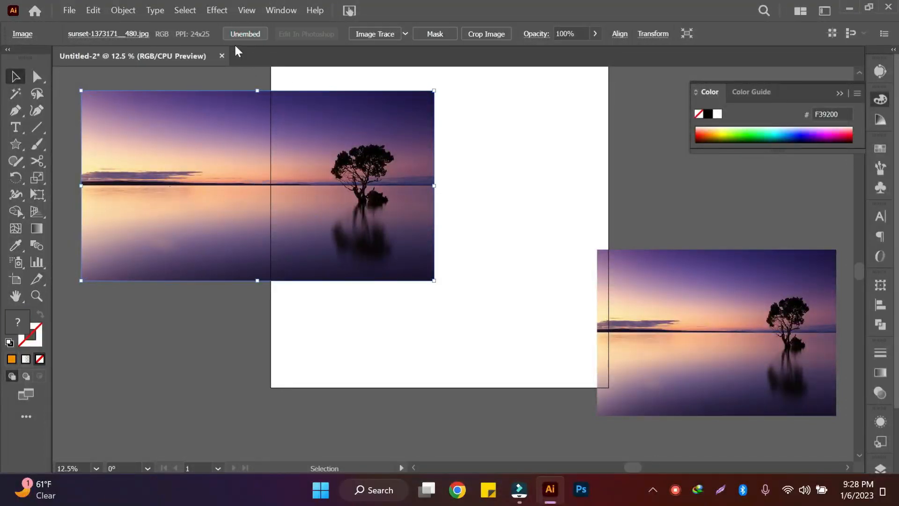
# Delete both sunset images from the document
pyautogui.click(500, 222)
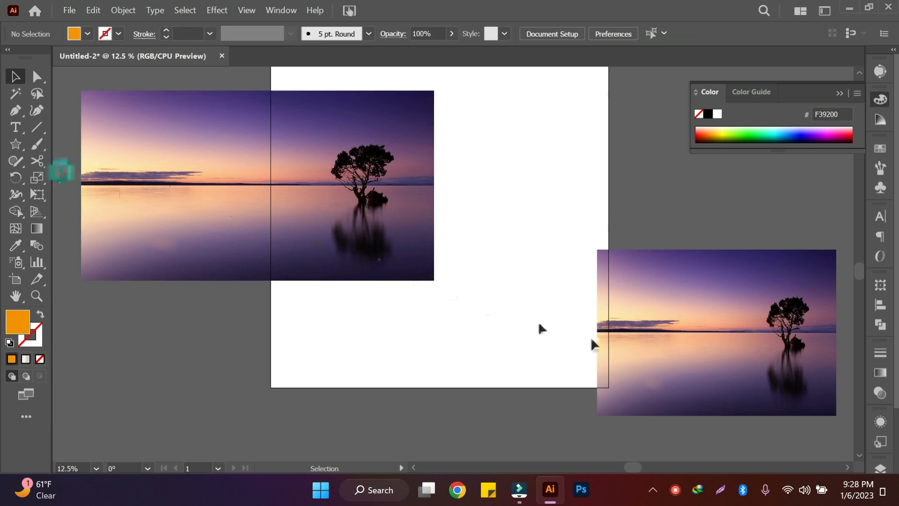
pyautogui.hotkey('ctrl', 'a')
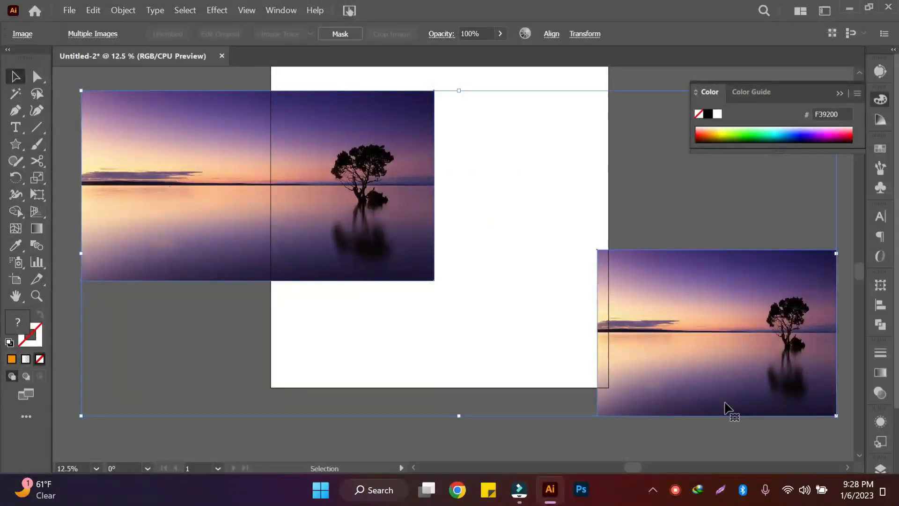
pyautogui.press('Delete')
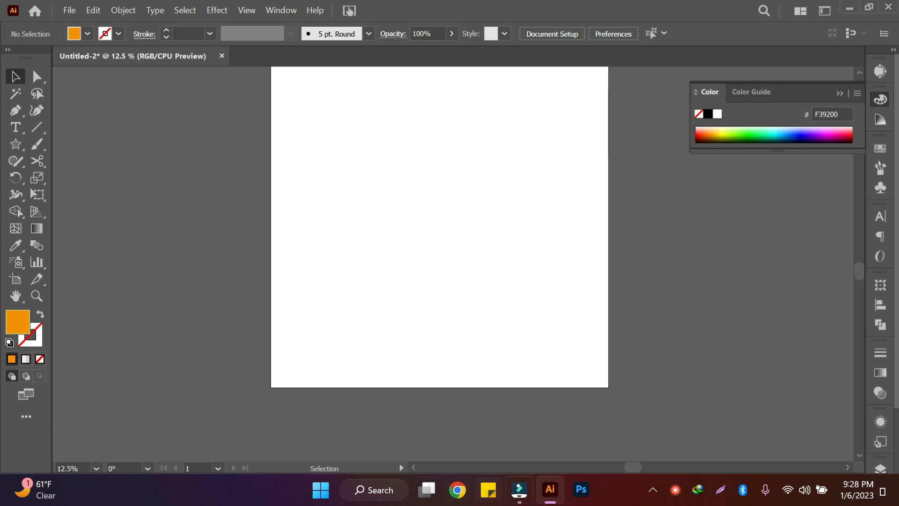
pyautogui.click(15, 143)
pyautogui.moveTo(160, 131); pyautogui.dragTo(233, 225)
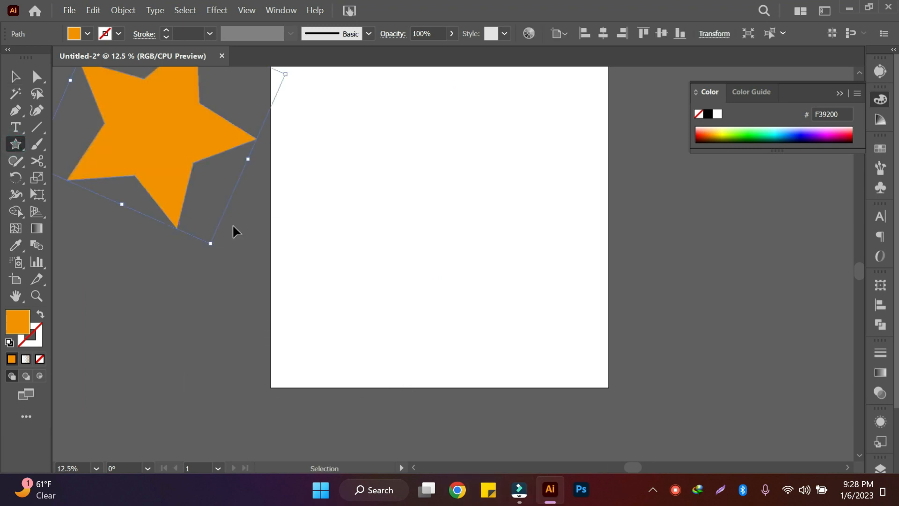
pyautogui.hotkey('ctrl', 'z')
# Draw a tall, very thin orange rectangle in the empty area left of the artboard and shift it slightly up and left
pyautogui.click(16, 144)
pyautogui.click(89, 146)
pyautogui.moveTo(157, 143); pyautogui.dragTo(161, 393)
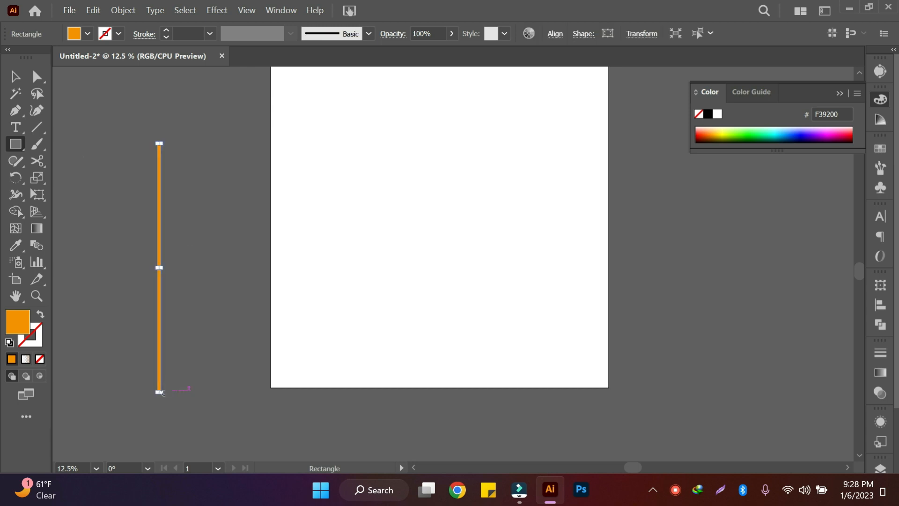
pyautogui.press('v')
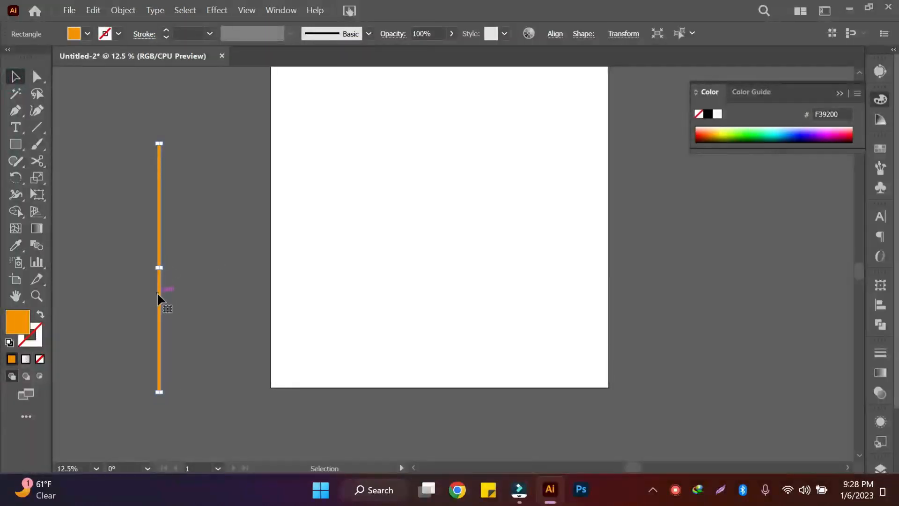
pyautogui.moveTo(158, 296)
pyautogui.mouseDown()
pyautogui.moveTo(321, 301)
pyautogui.moveTo(167, 291)
pyautogui.mouseUp()
pyautogui.moveTo(150, 296); pyautogui.dragTo(150, 296)
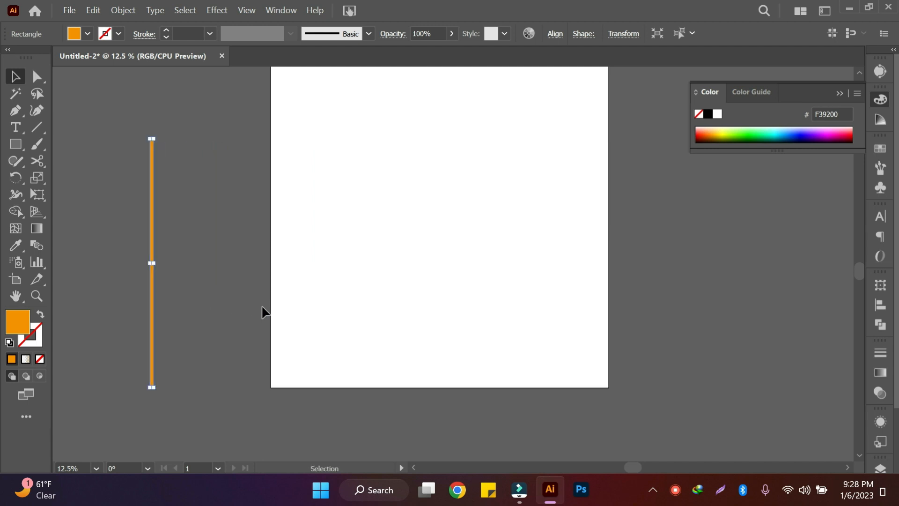
# Copy the thin rectangle a short distance to the right, repeat the copy into a row of 25 evenly spaced stripes, and deselect
pyautogui.moveTo(150, 313)
pyautogui.mouseDown()
pyautogui.moveTo(162, 315)
pyautogui.moveTo(164, 291)
pyautogui.moveTo(166, 336)
pyautogui.moveTo(160, 307)
pyautogui.moveTo(198, 309)
pyautogui.moveTo(162, 309)
pyautogui.mouseUp()
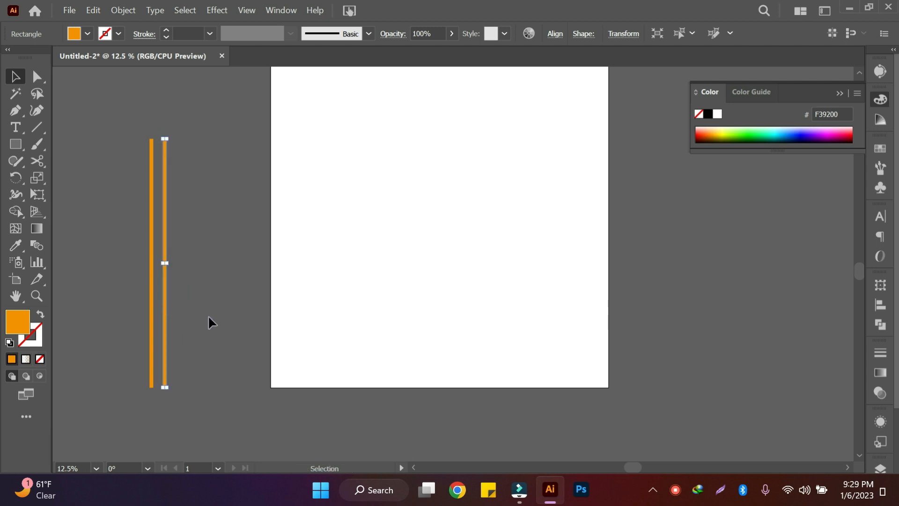
pyautogui.hotkey('ctrl', 'd')
pyautogui.hotkey('ctrl', 'd')
pyautogui.hotkey('ctrl', 'd')
pyautogui.hotkey('ctrl', 'd')
pyautogui.hotkey('ctrl', 'd')
pyautogui.hotkey('ctrl', 'd')
pyautogui.hotkey('ctrl', 'd')
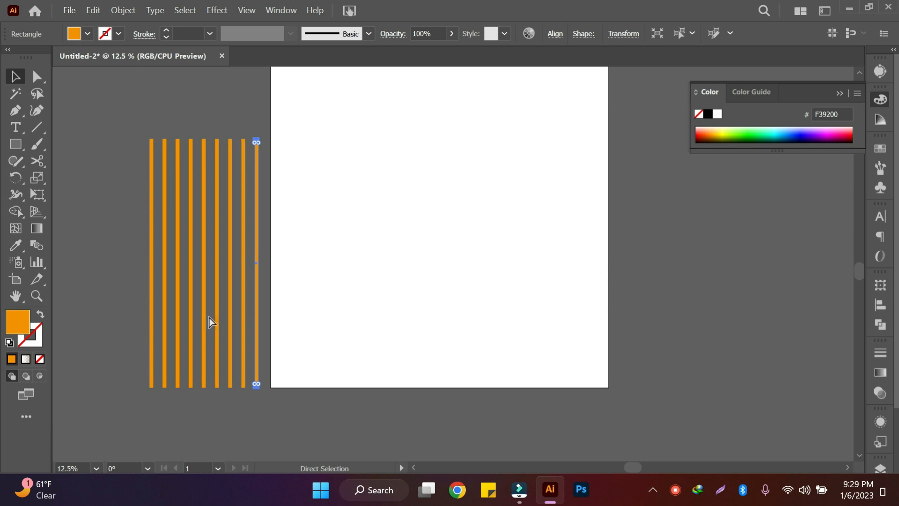
pyautogui.hotkey('ctrl', 'd')
pyautogui.hotkey('ctrl', 'd')
pyautogui.hotkey('ctrl', 'd')
pyautogui.hotkey('ctrl', 'd')
pyautogui.hotkey('ctrl', 'd')
pyautogui.hotkey('ctrl', 'd')
pyautogui.hotkey('ctrl', 'd')
pyautogui.hotkey('ctrl', 'd')
pyautogui.hotkey('ctrl', 'd')
pyautogui.hotkey('ctrl', 'd')
pyautogui.hotkey('ctrl', 'd')
pyautogui.hotkey('ctrl', 'd')
pyautogui.hotkey('ctrl', 'd')
pyautogui.hotkey('ctrl', 'd')
pyautogui.hotkey('ctrl', 'd')
pyautogui.hotkey('ctrl', 'd')
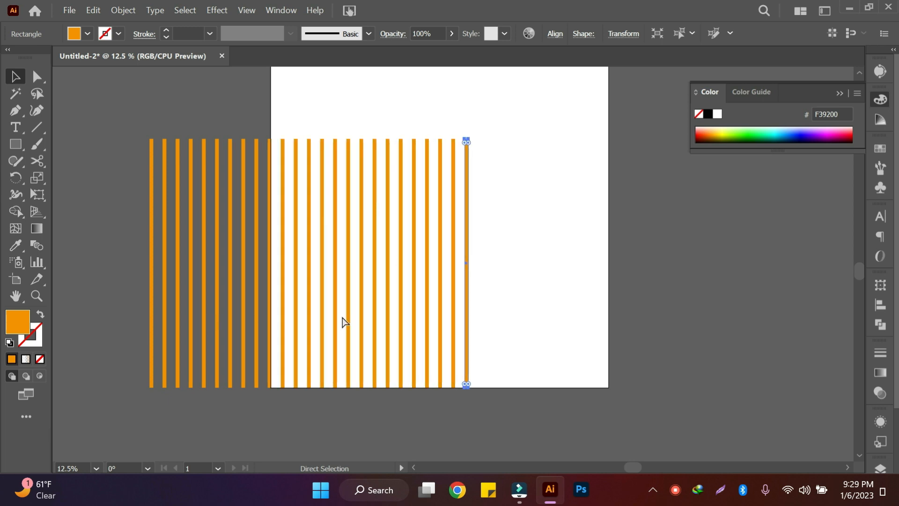
pyautogui.hotkey('ctrl', 'a')
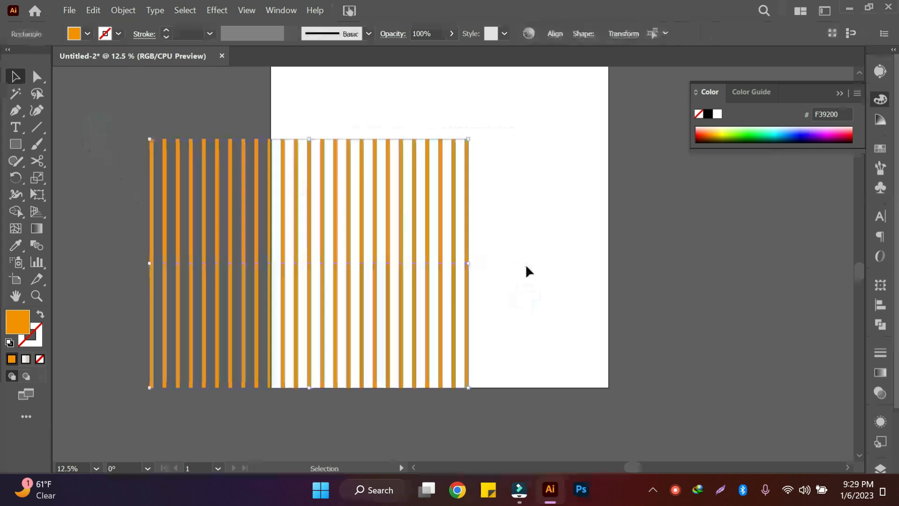
pyautogui.click(511, 280)
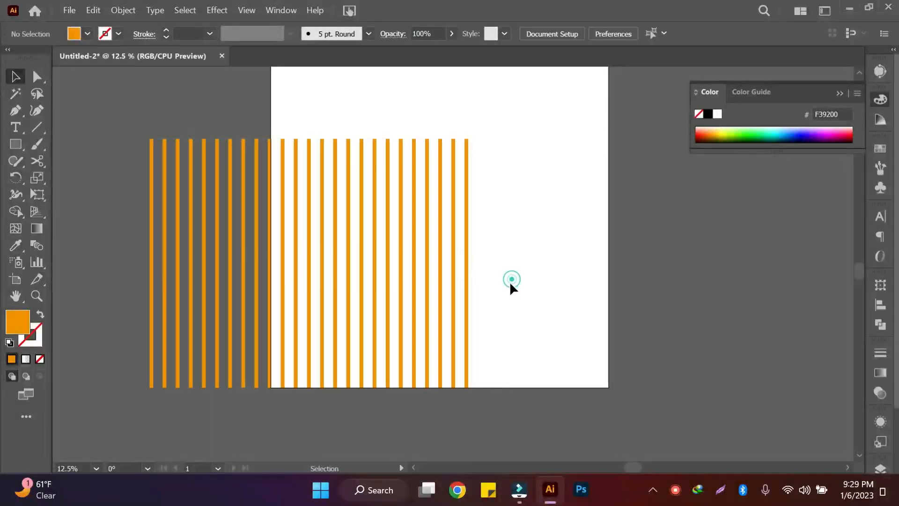
# Pull the two rightmost stripes out of the row, setting the outermost one farther right and slightly higher, and deselect
pyautogui.click(467, 355)
pyautogui.moveTo(467, 354); pyautogui.dragTo(526, 355)
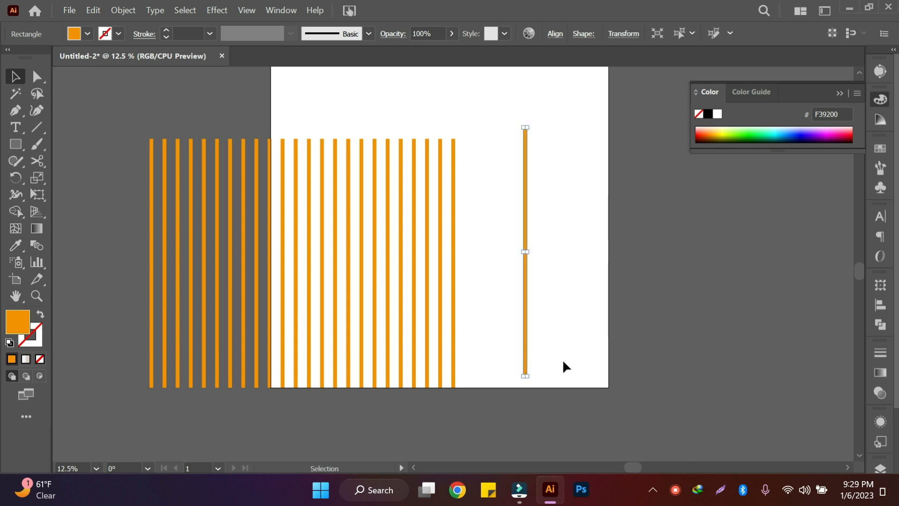
pyautogui.moveTo(524, 351); pyautogui.dragTo(537, 352)
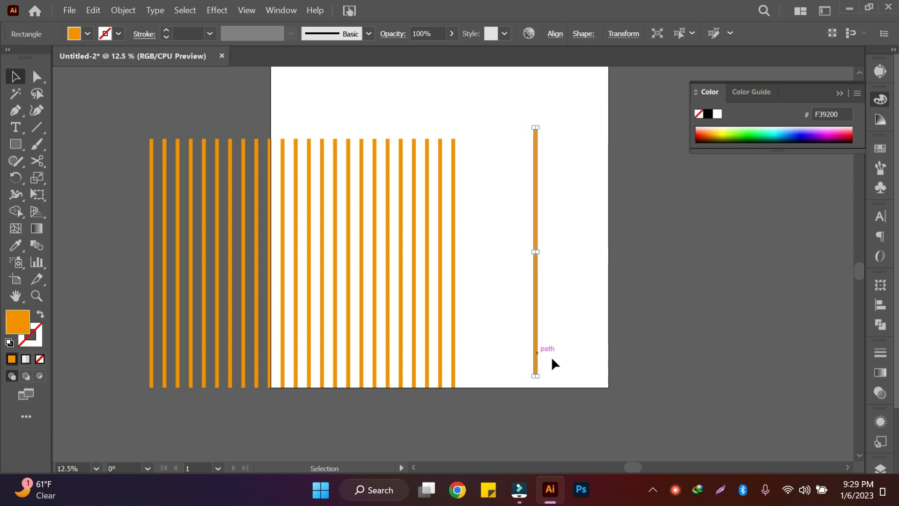
pyautogui.hotkey('ctrl', 'alt', '[')
pyautogui.moveTo(453, 321); pyautogui.dragTo(492, 318)
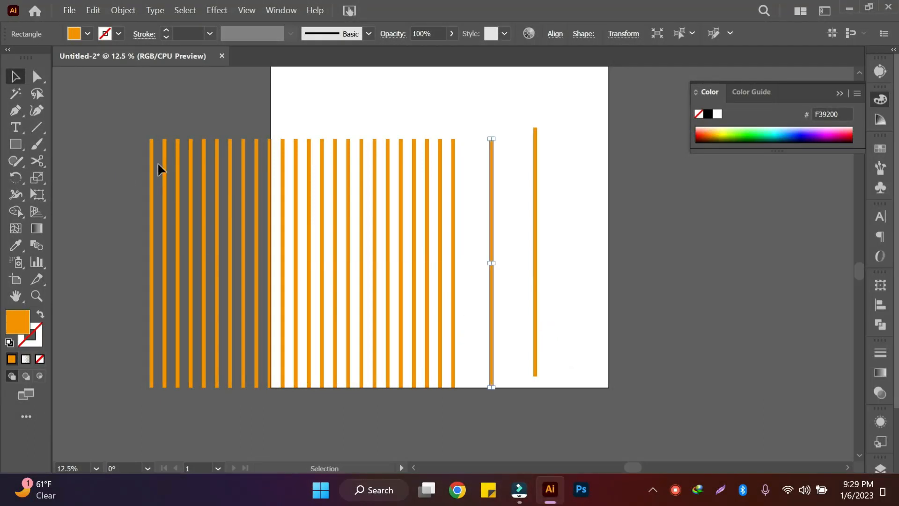
pyautogui.moveTo(536, 322); pyautogui.dragTo(545, 322)
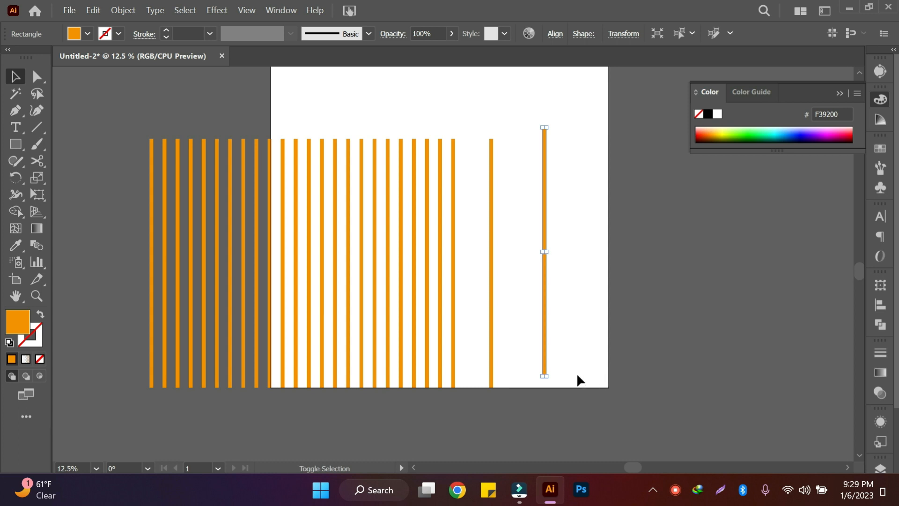
pyautogui.click(549, 352)
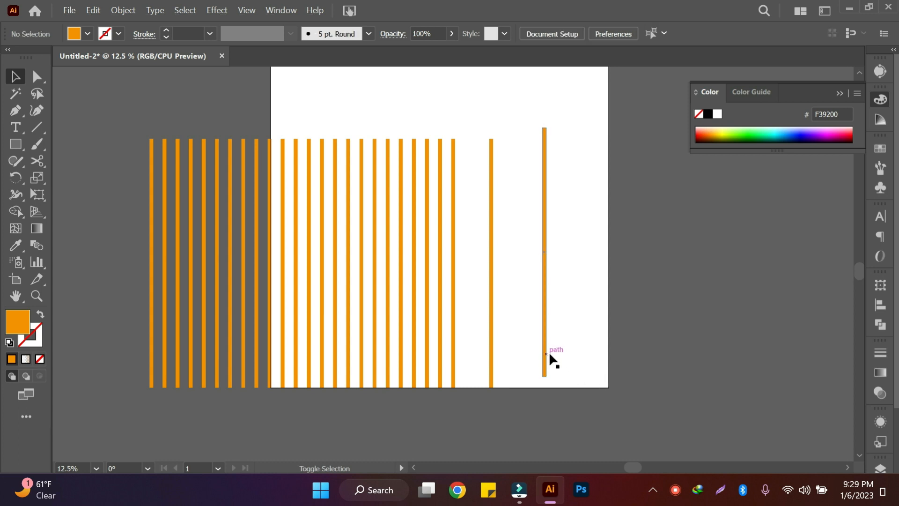
# Copy the outermost detached stripe slightly to the right and repeat the copy into an evenly spaced row crossing the artboard's right edge
pyautogui.moveTo(546, 365); pyautogui.dragTo(559, 362)
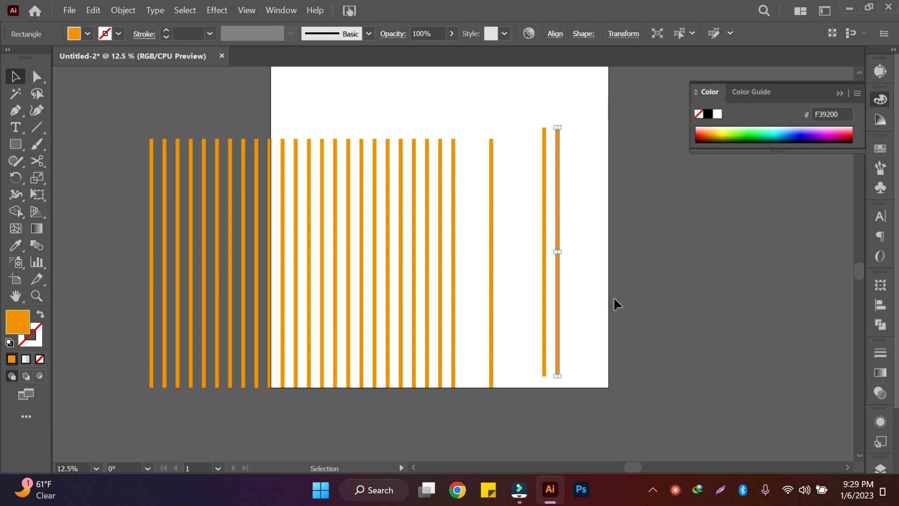
pyautogui.hotkey('ctrl', 'd')
pyautogui.hotkey('ctrl', 'd')
pyautogui.hotkey('ctrl', 'd')
pyautogui.hotkey('ctrl', 'd')
pyautogui.hotkey('ctrl', 'd')
pyautogui.hotkey('ctrl', 'd')
pyautogui.hotkey('ctrl', 'd')
pyautogui.hotkey('ctrl', 'd')
pyautogui.hotkey('ctrl', 'd')
pyautogui.hotkey('ctrl', 'd')
pyautogui.hotkey('ctrl', 'd')
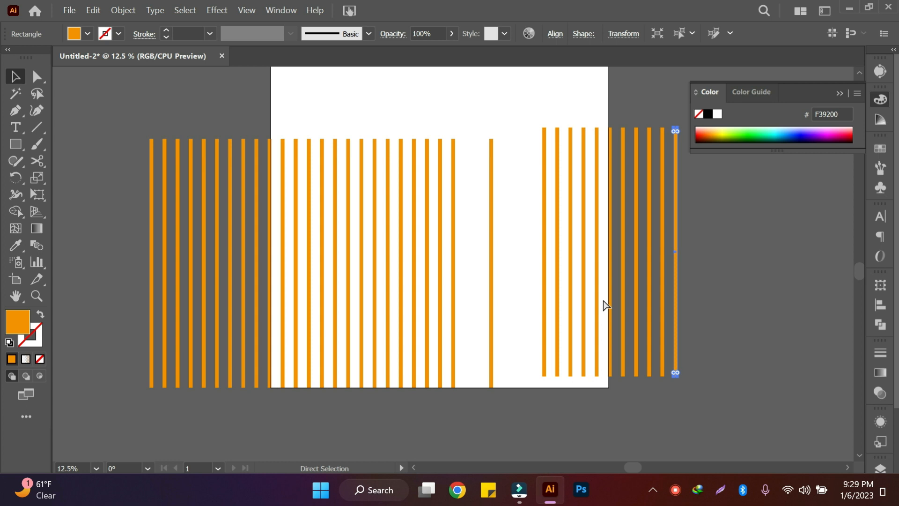
# Delete all the orange stripes and display the document's layer list
pyautogui.moveTo(112, 104); pyautogui.dragTo(735, 269)
pyautogui.press('Delete')
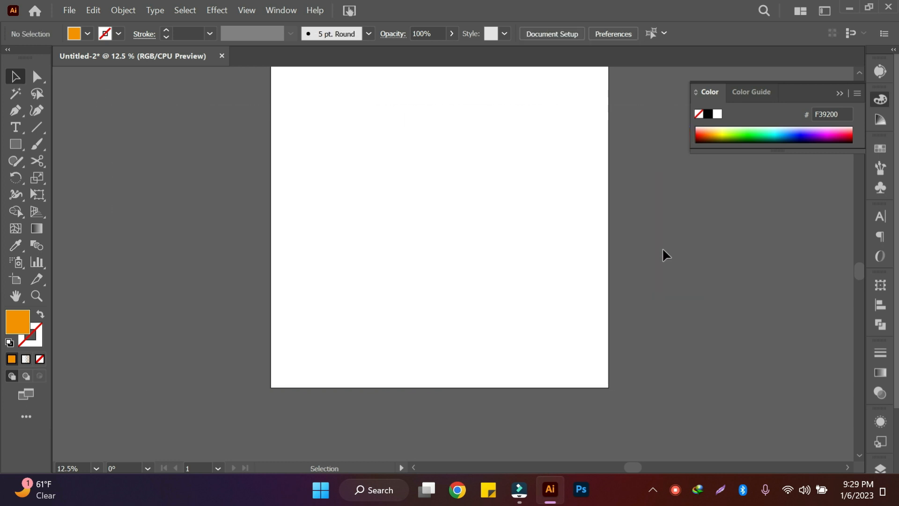
pyautogui.click(880, 468)
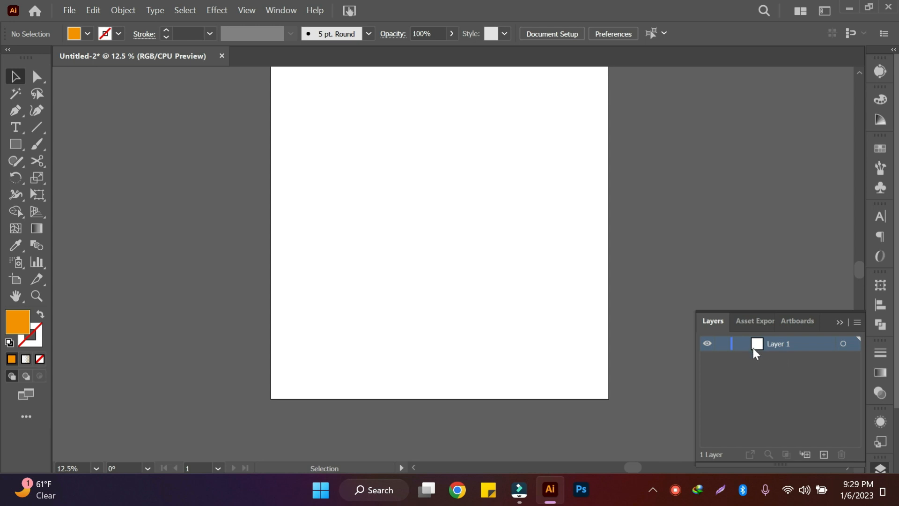
# Draw eleven orange rectangles of varied sizes: four across the artboard's left and middle, four around its right edge, three off its lower left
pyautogui.click(15, 143)
pyautogui.moveTo(199, 136); pyautogui.dragTo(308, 218)
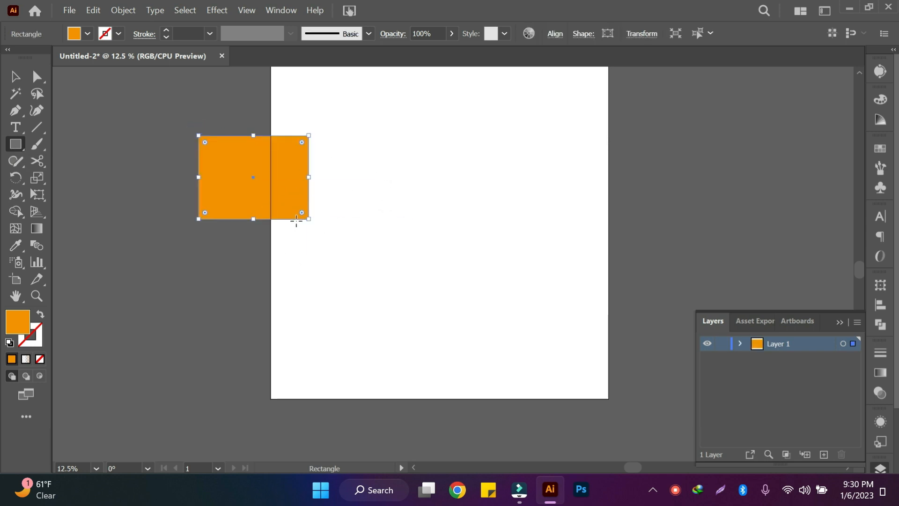
pyautogui.moveTo(335, 229); pyautogui.dragTo(412, 281)
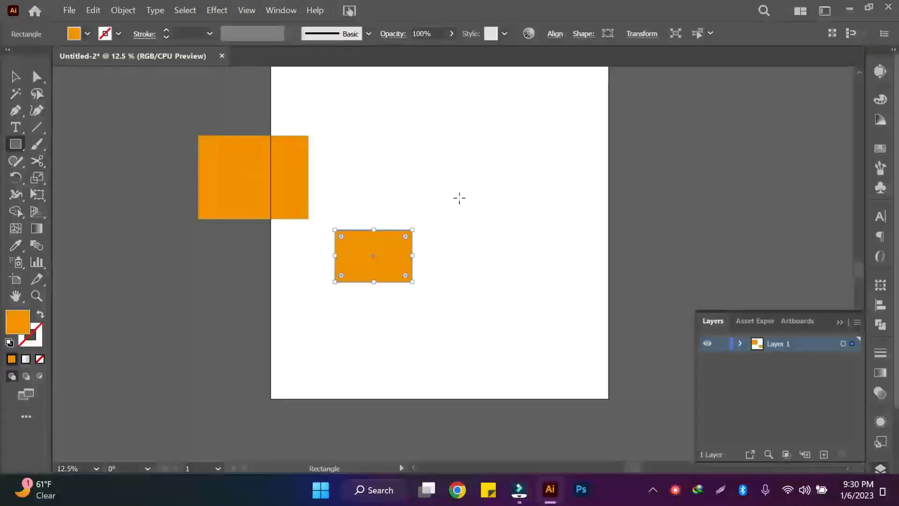
pyautogui.moveTo(348, 136)
pyautogui.mouseDown()
pyautogui.moveTo(435, 180)
pyautogui.moveTo(450, 211)
pyautogui.moveTo(559, 295)
pyautogui.mouseUp()
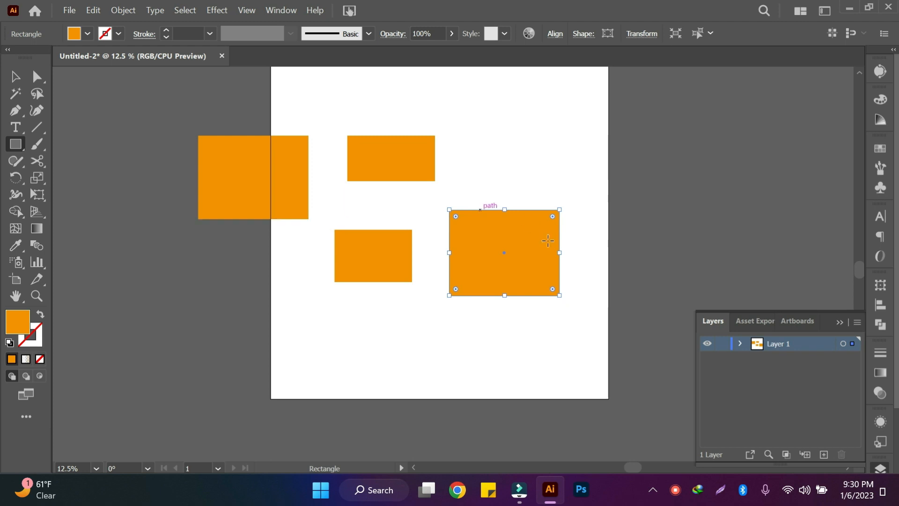
pyautogui.moveTo(623, 97); pyautogui.dragTo(698, 189)
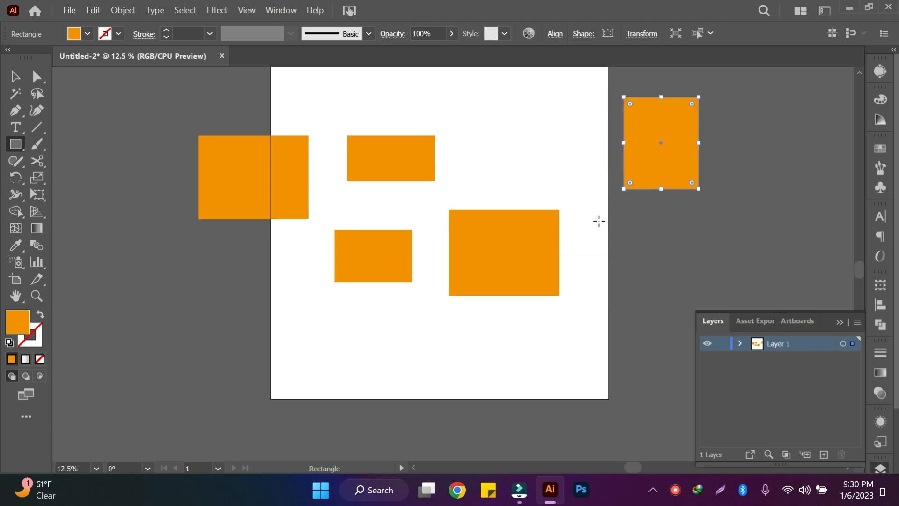
pyautogui.moveTo(599, 218); pyautogui.dragTo(670, 280)
pyautogui.moveTo(728, 148); pyautogui.dragTo(765, 258)
pyautogui.moveTo(565, 93); pyautogui.dragTo(603, 147)
pyautogui.moveTo(122, 319); pyautogui.dragTo(258, 405)
pyautogui.moveTo(167, 279); pyautogui.dragTo(220, 307)
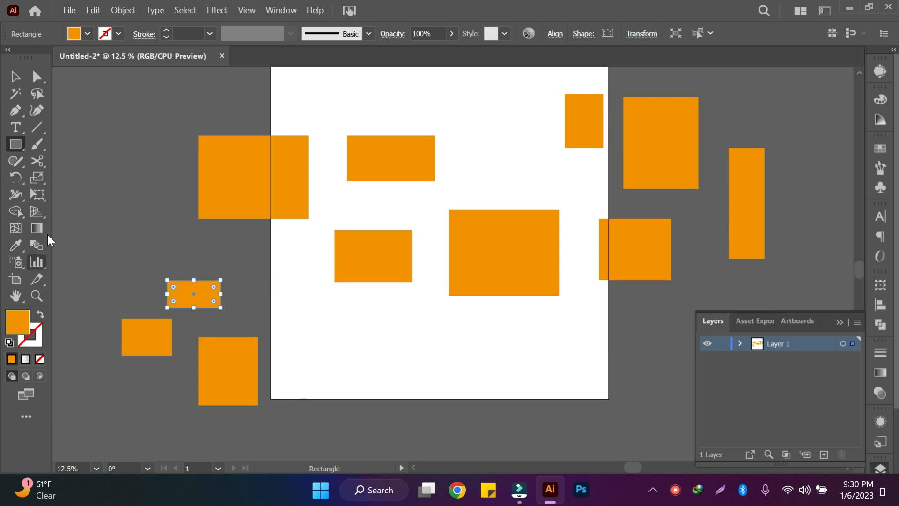
# Fill the three rectangles off the artboard's lower left with magenta and deselect them
pyautogui.click(15, 76)
pyautogui.moveTo(104, 271); pyautogui.dragTo(276, 421)
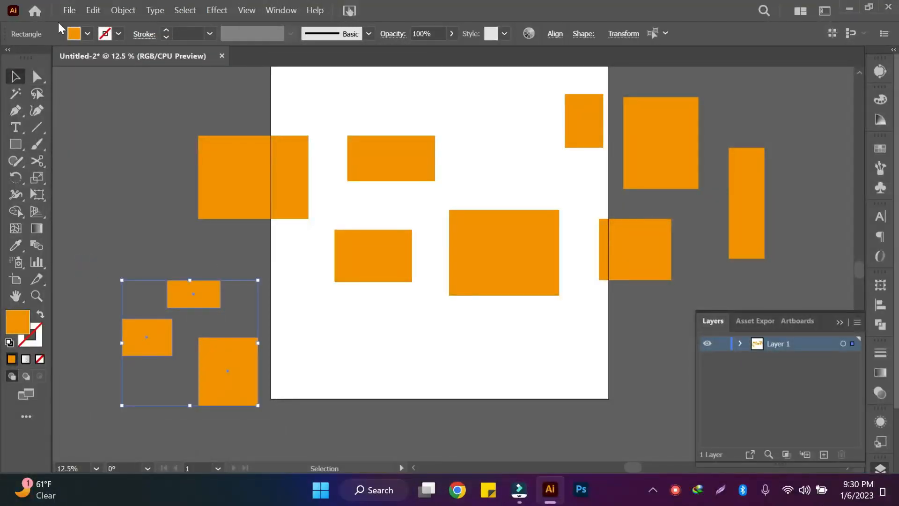
pyautogui.click(87, 33)
pyautogui.click(99, 57)
pyautogui.click(127, 196)
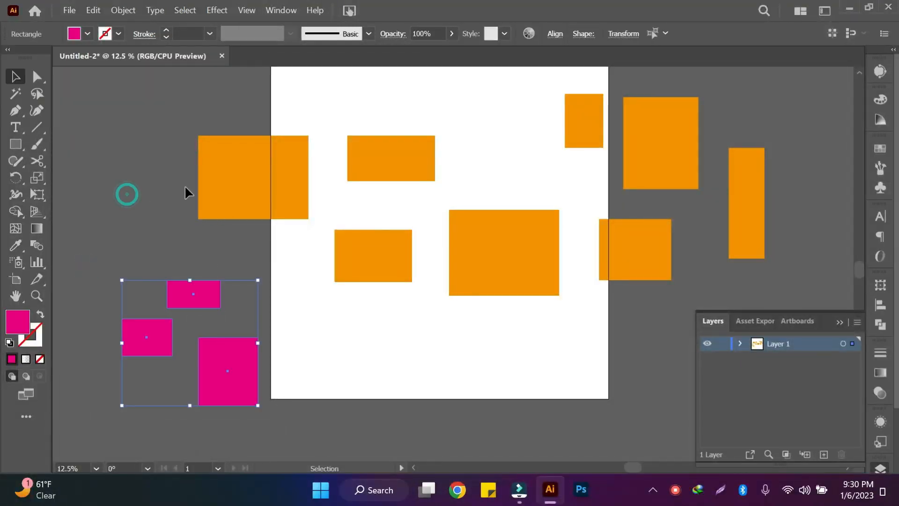
# Try a green fill (3CCC23) on the small rectangle near the artboard's upper-right edge, and undo it
pyautogui.click(580, 124)
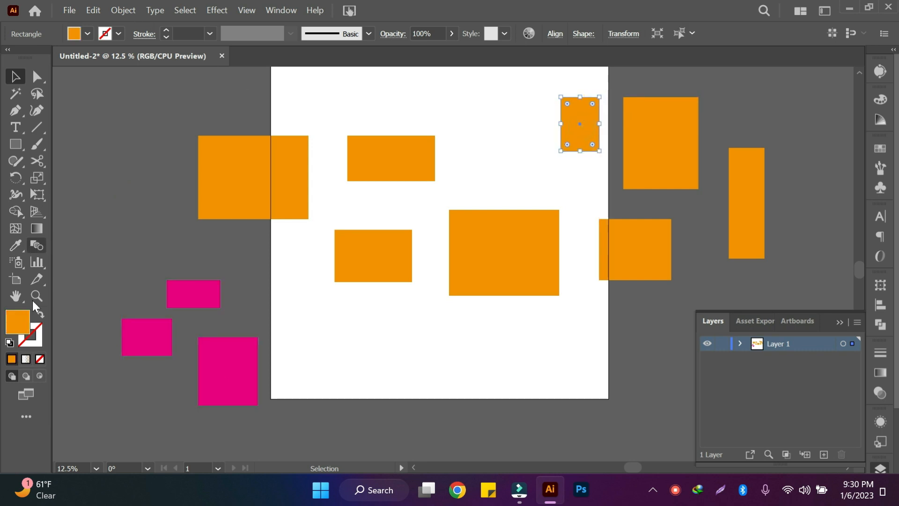
pyautogui.doubleClick(15, 318)
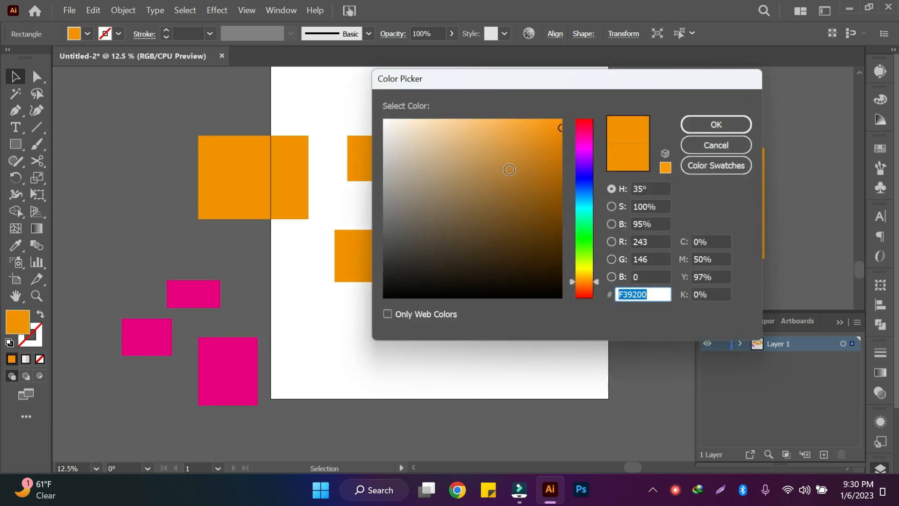
pyautogui.click(577, 243)
pyautogui.click(531, 154)
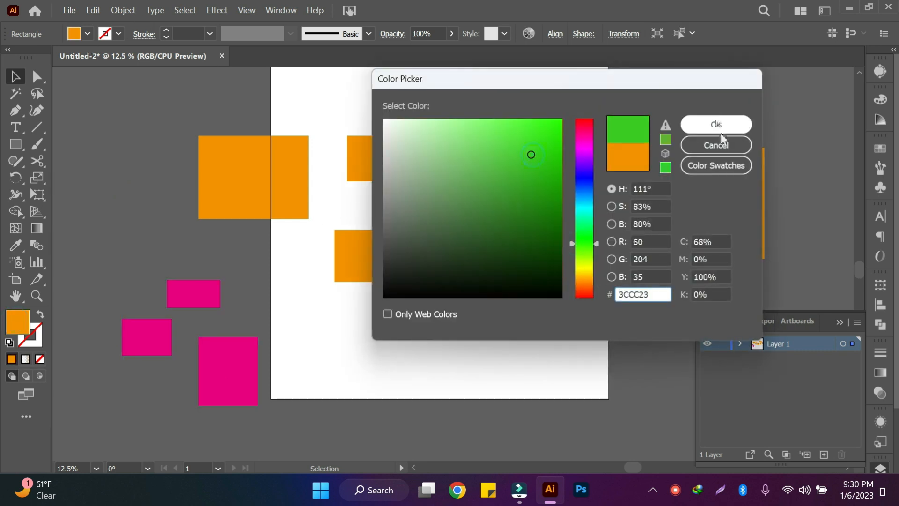
pyautogui.click(720, 123)
pyautogui.doubleClick(662, 153)
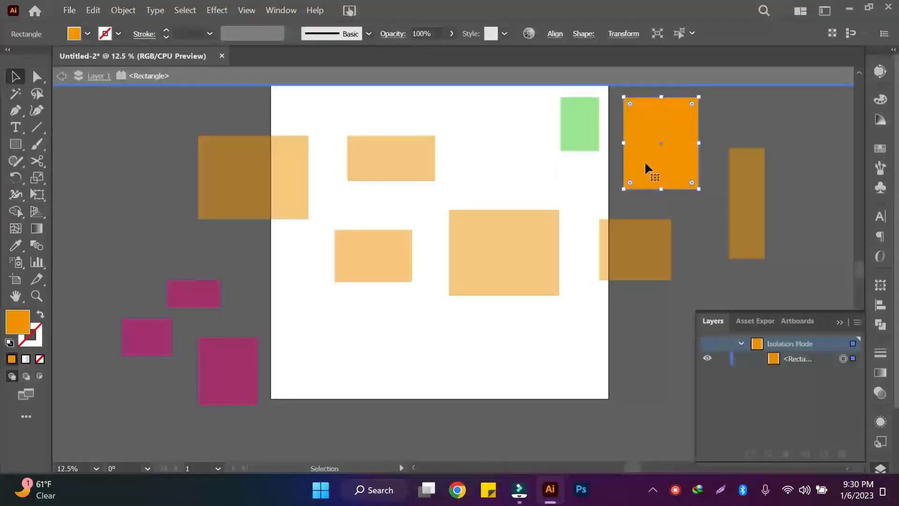
pyautogui.hotkey('ctrl', 'z')
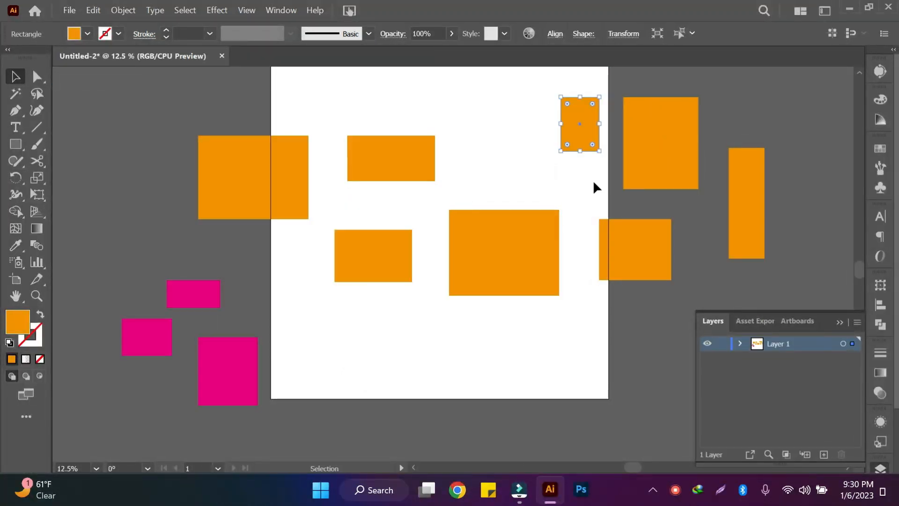
# Fill the large rectangle just outside the artboard's upper-right edge with blue
pyautogui.click(653, 164)
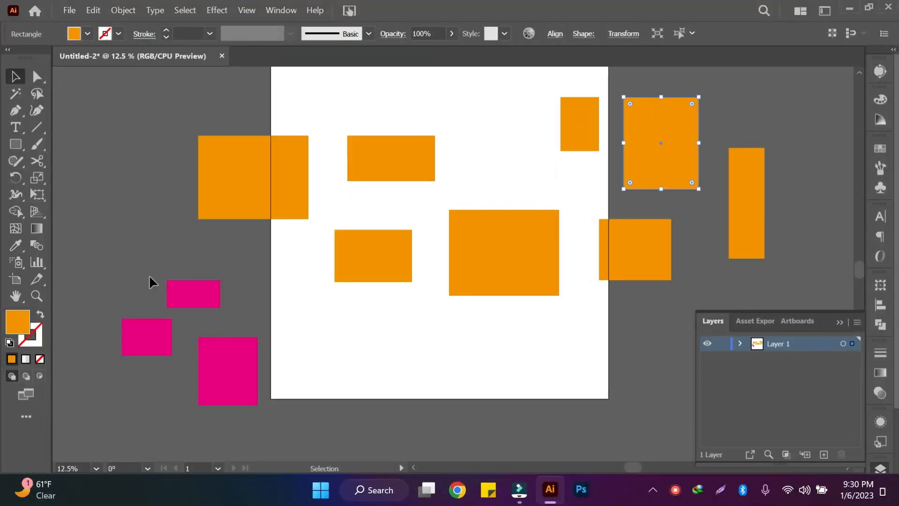
pyautogui.doubleClick(19, 322)
pyautogui.click(582, 193)
pyautogui.click(520, 141)
pyautogui.click(710, 126)
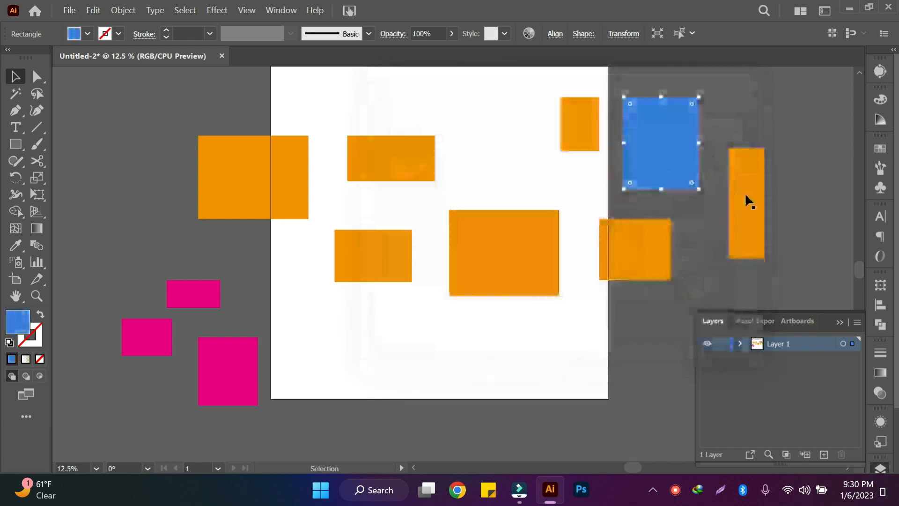
# Fill the tall, narrow rectangle at the far right with bright cyan, 00E6FF
pyautogui.click(749, 229)
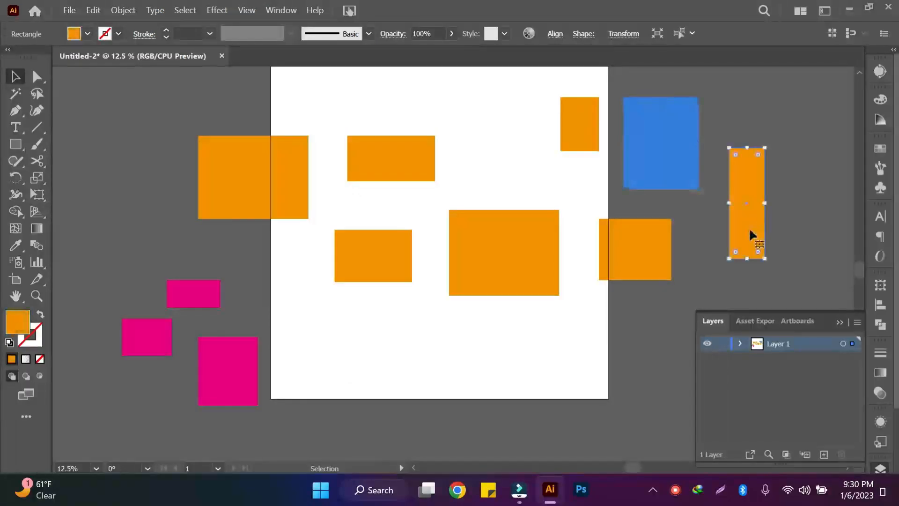
pyautogui.click(879, 96)
pyautogui.click(777, 134)
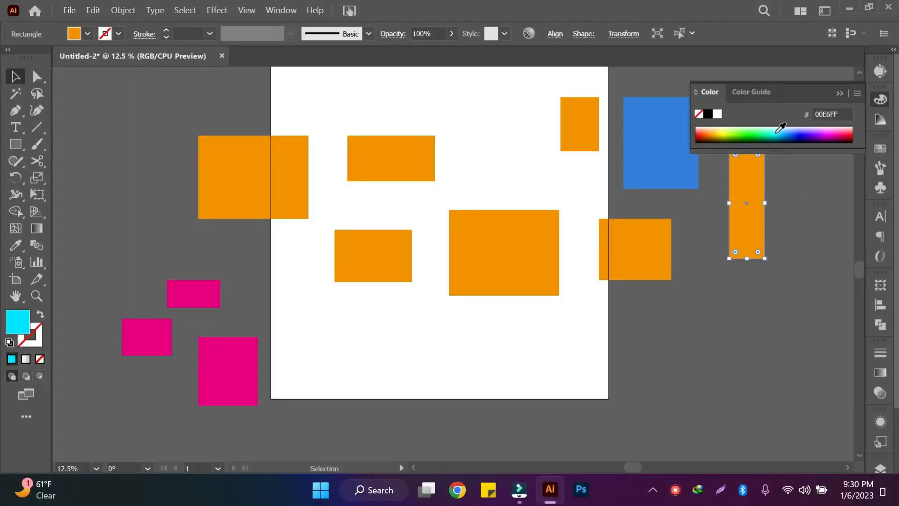
# Fill the rectangle overlapping the artboard's right edge with crimson, DD1960
pyautogui.click(645, 258)
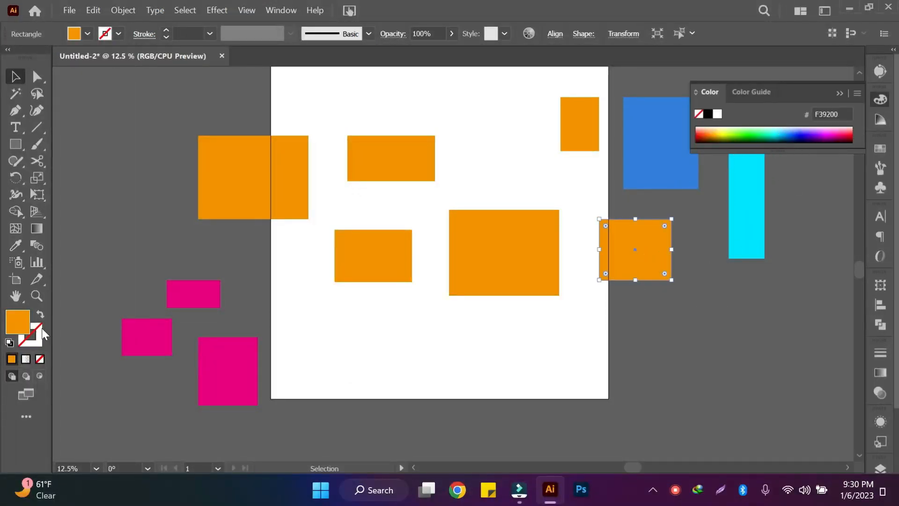
pyautogui.doubleClick(19, 322)
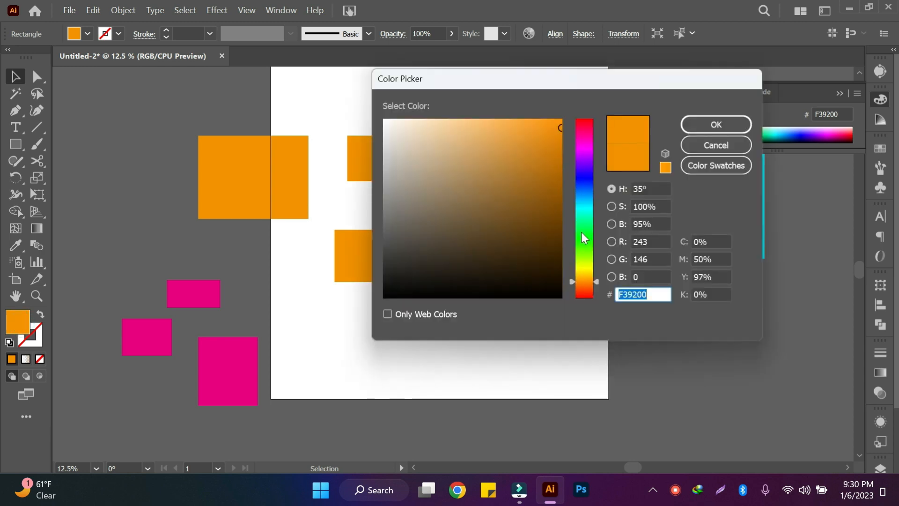
pyautogui.moveTo(581, 154); pyautogui.dragTo(582, 128)
pyautogui.click(542, 141)
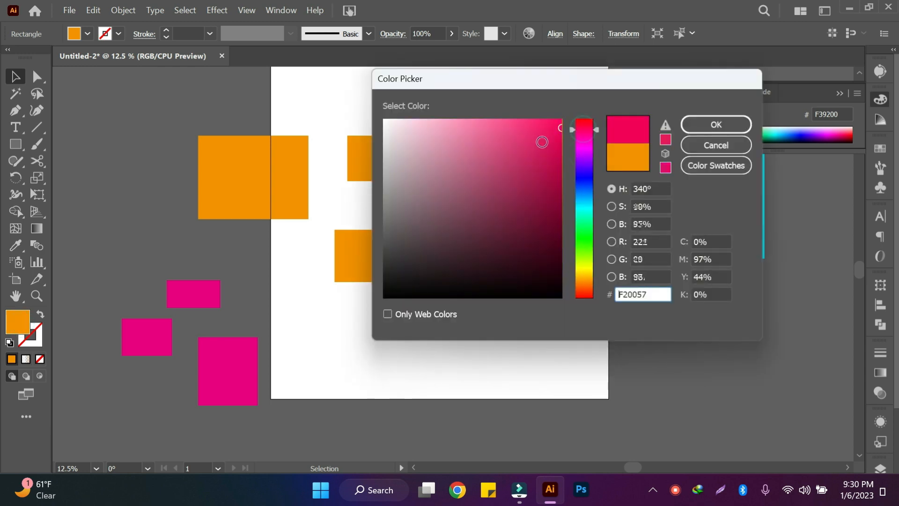
pyautogui.click(709, 125)
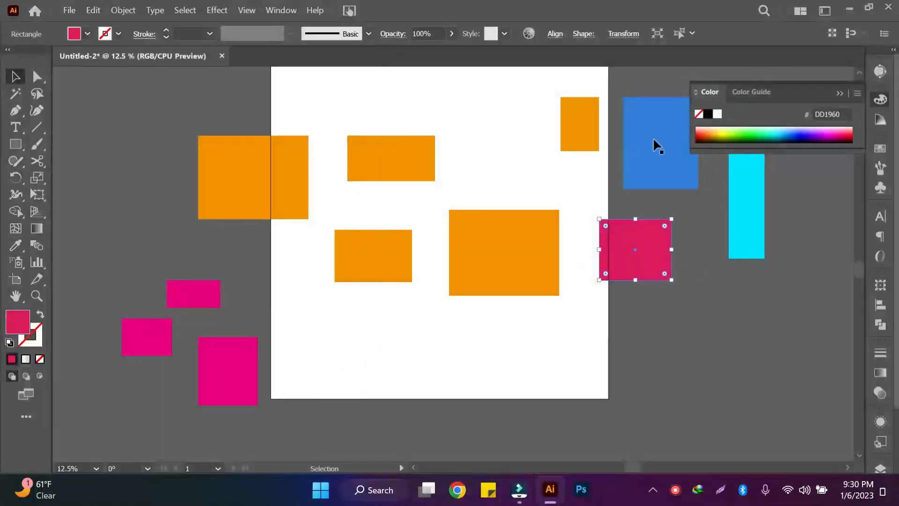
# Expand Layer 1 to list its rectangles and add a new empty layer above it
pyautogui.click(880, 99)
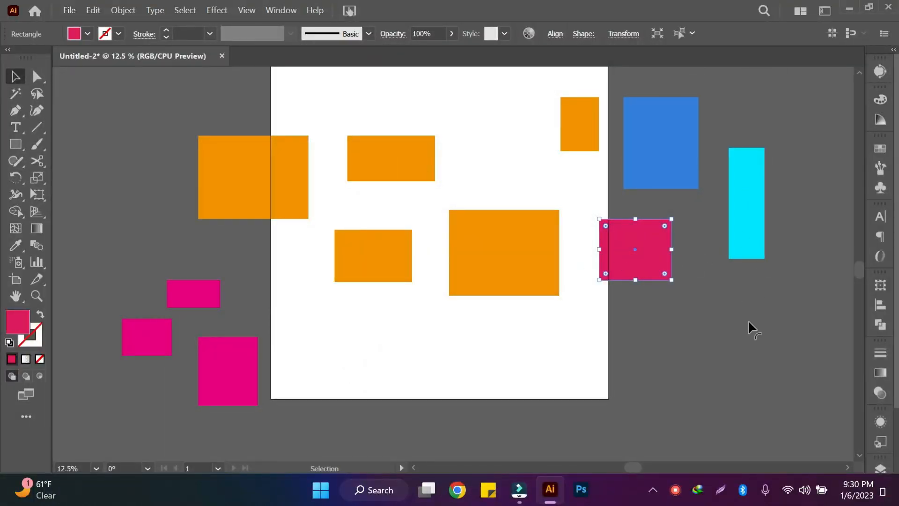
pyautogui.click(884, 465)
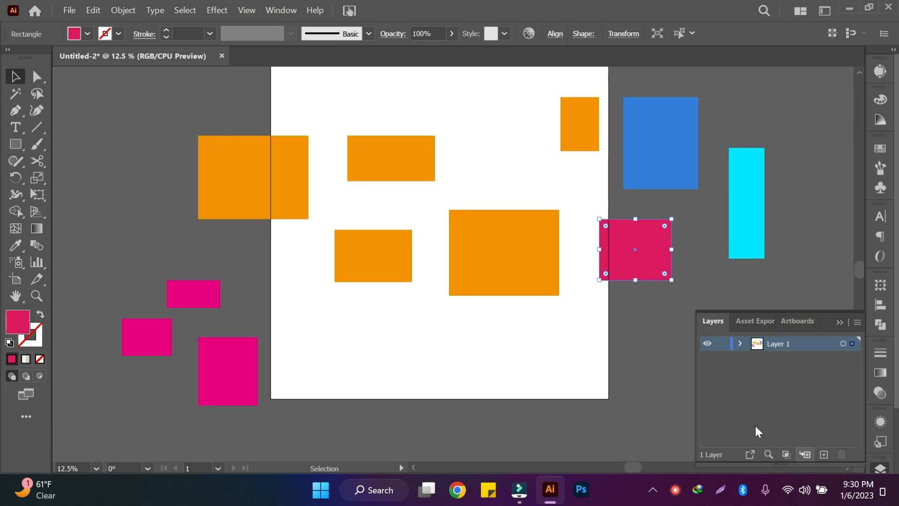
pyautogui.click(740, 344)
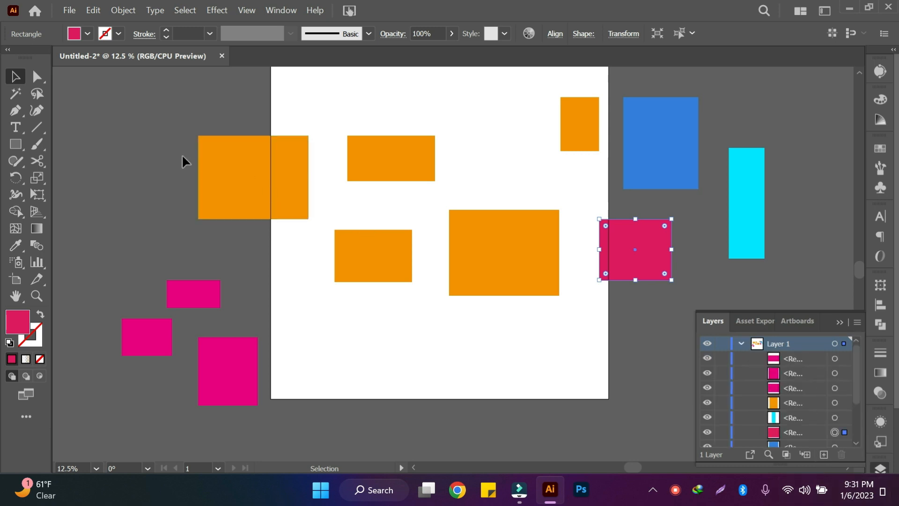
pyautogui.click(822, 454)
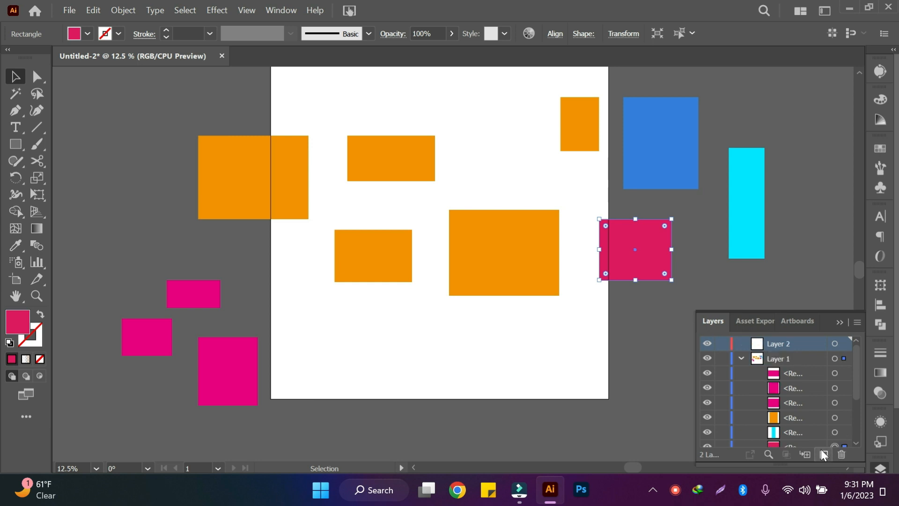
pyautogui.doubleClick(784, 344)
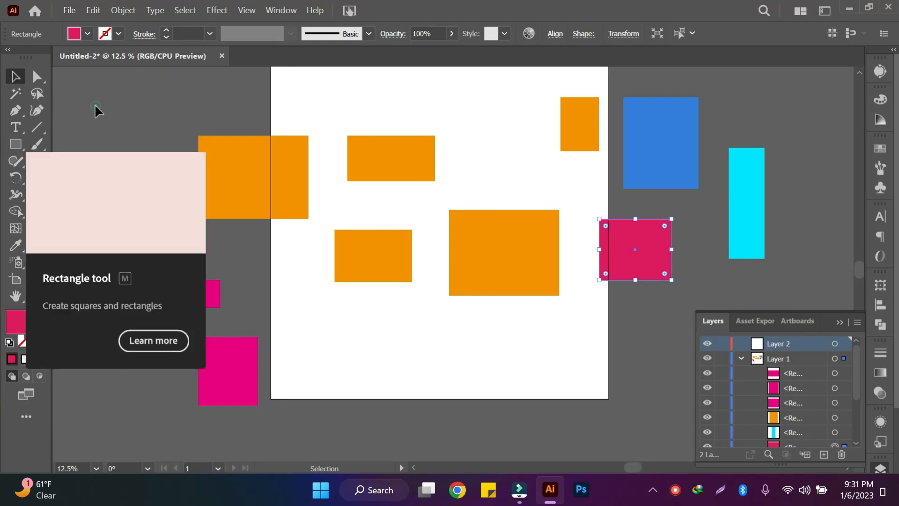
# Group the three magenta rectangles off the artboard's lower left
pyautogui.click(132, 253)
pyautogui.moveTo(111, 249); pyautogui.dragTo(284, 426)
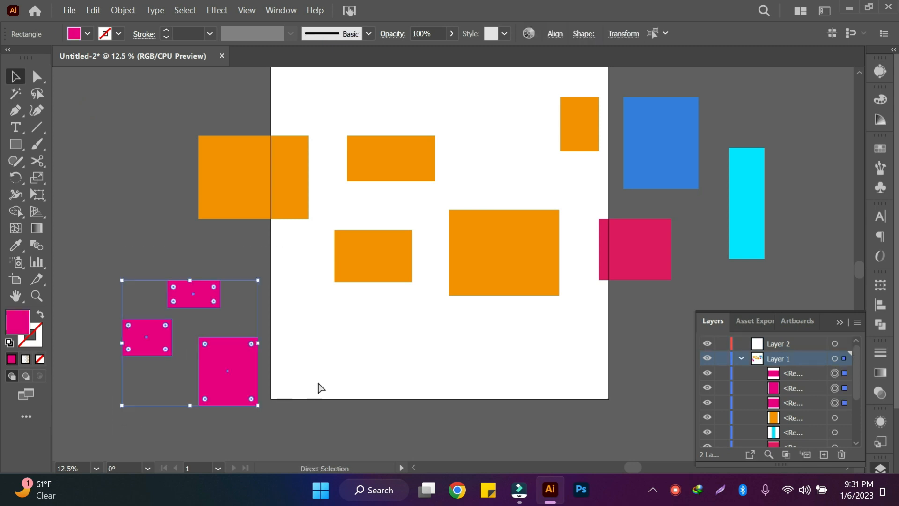
pyautogui.hotkey('ctrl', 'g')
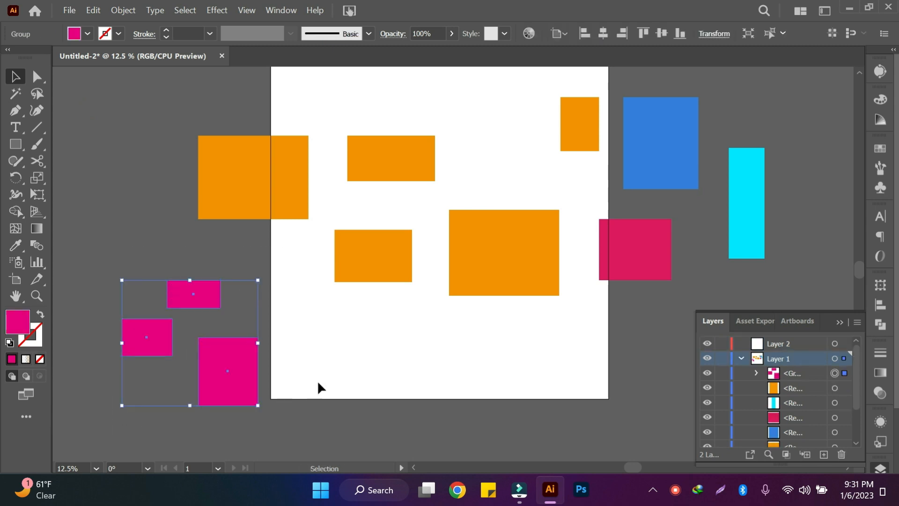
pyautogui.rightClick(327, 349)
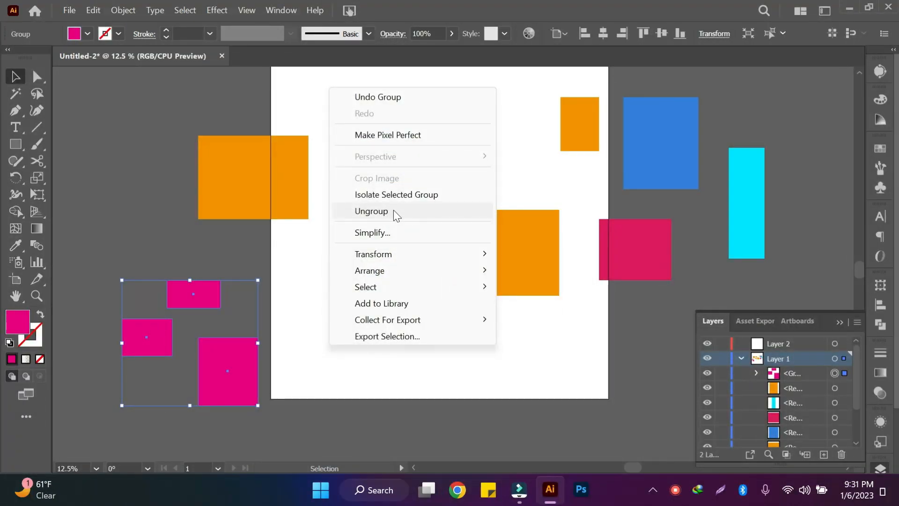
pyautogui.click(399, 379)
pyautogui.moveTo(101, 247); pyautogui.dragTo(335, 441)
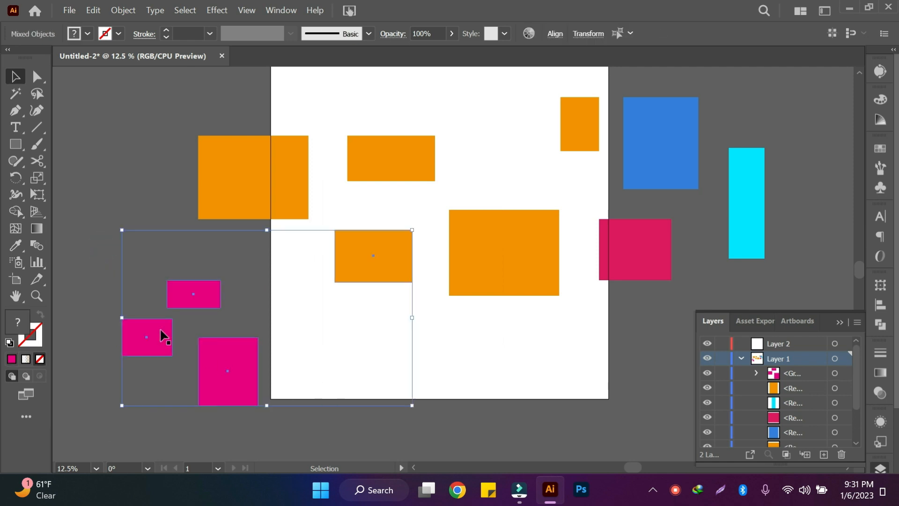
pyautogui.click(189, 319)
pyautogui.moveTo(120, 277); pyautogui.dragTo(258, 405)
# Group the four orange rectangles across the artboard's left and middle, then deselect them
pyautogui.moveTo(176, 109); pyautogui.dragTo(539, 270)
pyautogui.hotkey('ctrl', 'g')
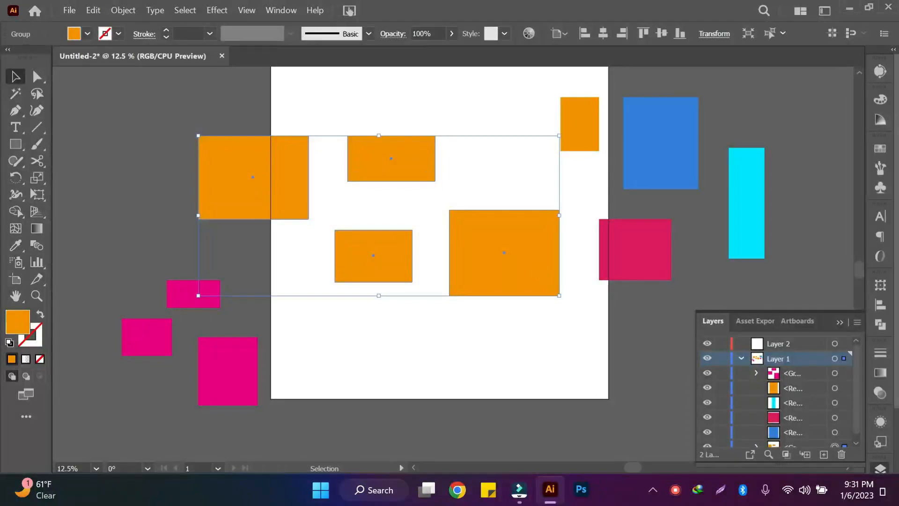
pyautogui.click(585, 332)
# Group the small orange, blue, cyan and crimson rectangles around the artboard's right edge and deselect them
pyautogui.moveTo(585, 75); pyautogui.dragTo(779, 251)
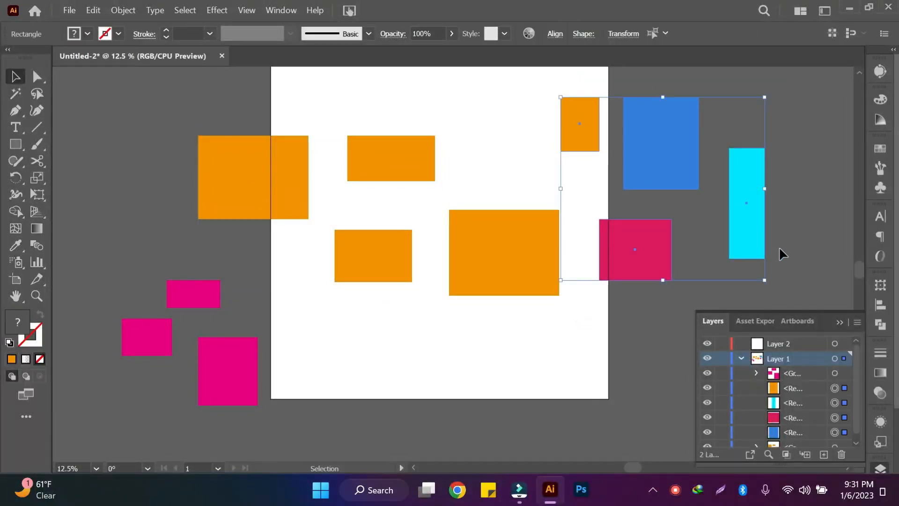
pyautogui.hotkey('ctrl', 'g')
pyautogui.click(193, 365)
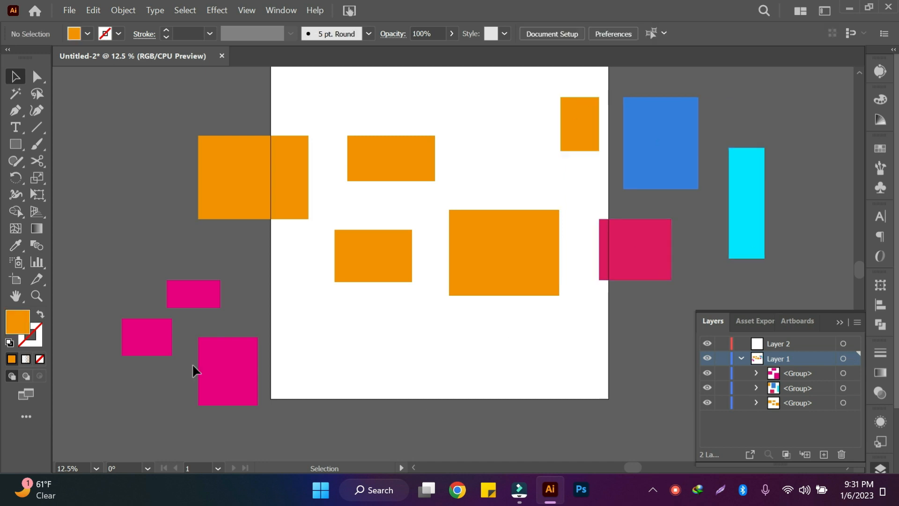
# Move the magenta group from Layer 1 into Layer 2 and the group of four orange rectangles into a new layer above it
pyautogui.click(252, 402)
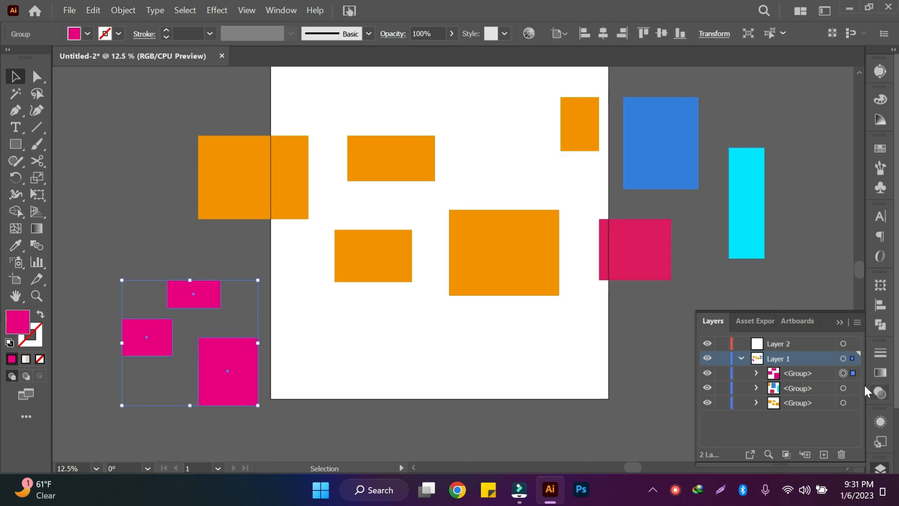
pyautogui.moveTo(799, 377); pyautogui.dragTo(796, 342)
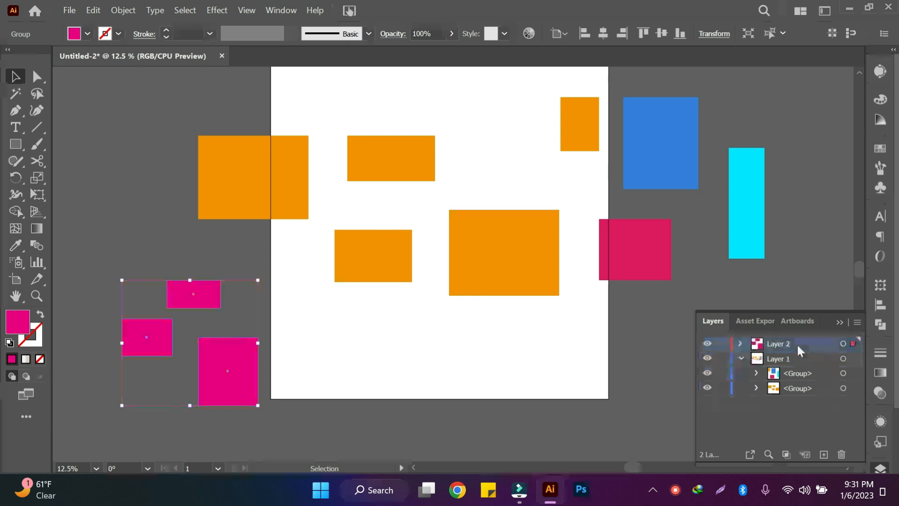
pyautogui.click(824, 455)
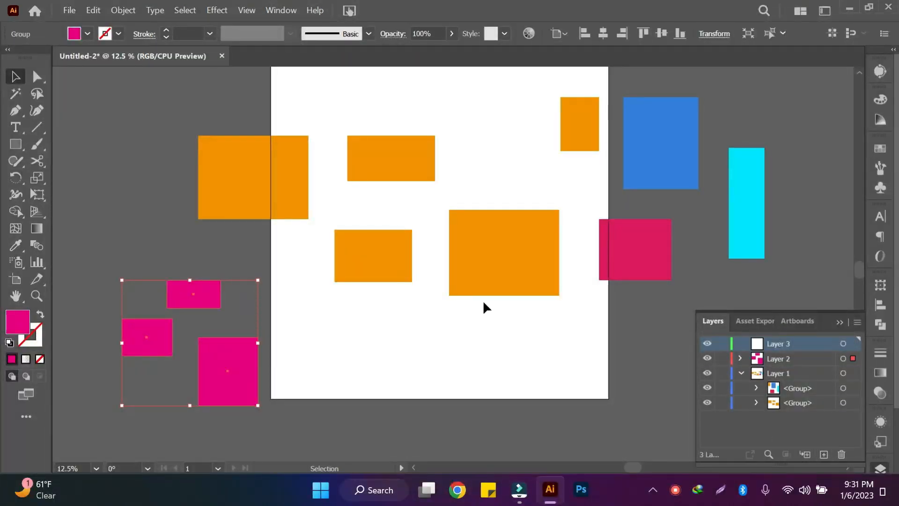
pyautogui.click(486, 256)
pyautogui.moveTo(806, 403); pyautogui.dragTo(805, 344)
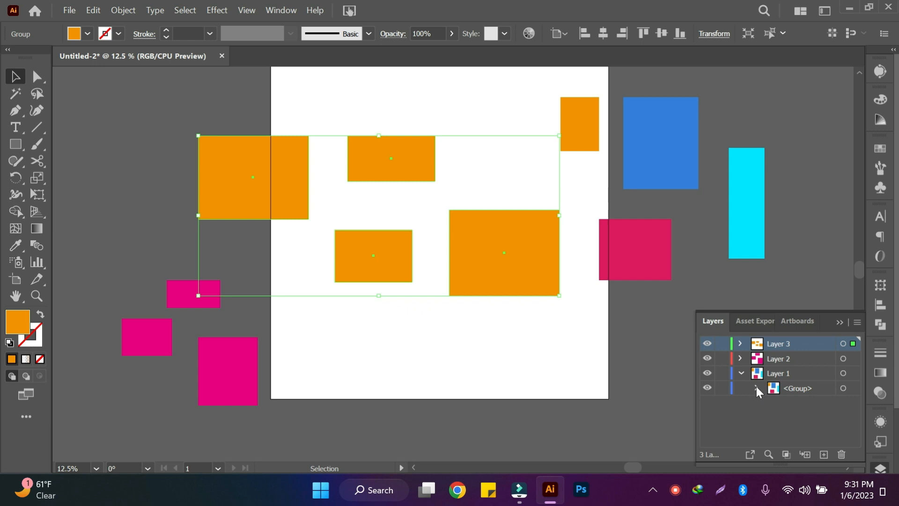
pyautogui.click(741, 374)
pyautogui.doubleClick(780, 346)
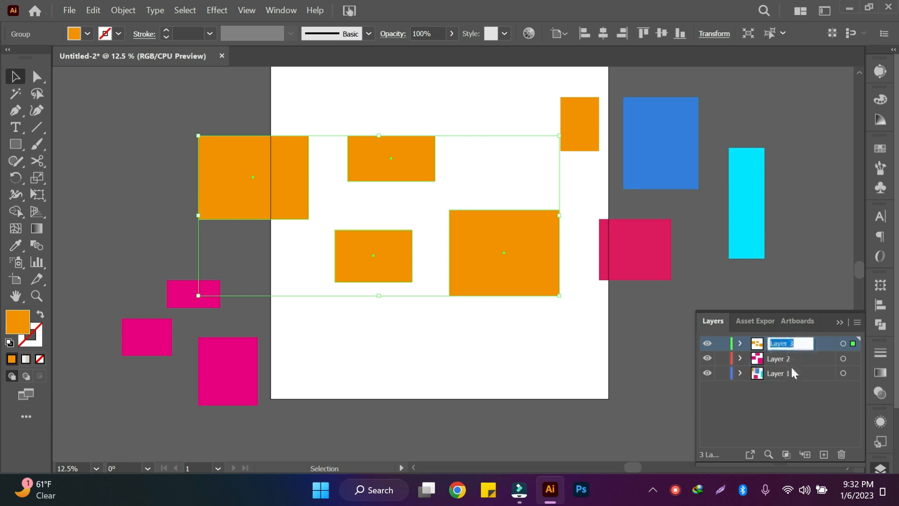
pyautogui.press('Tab')
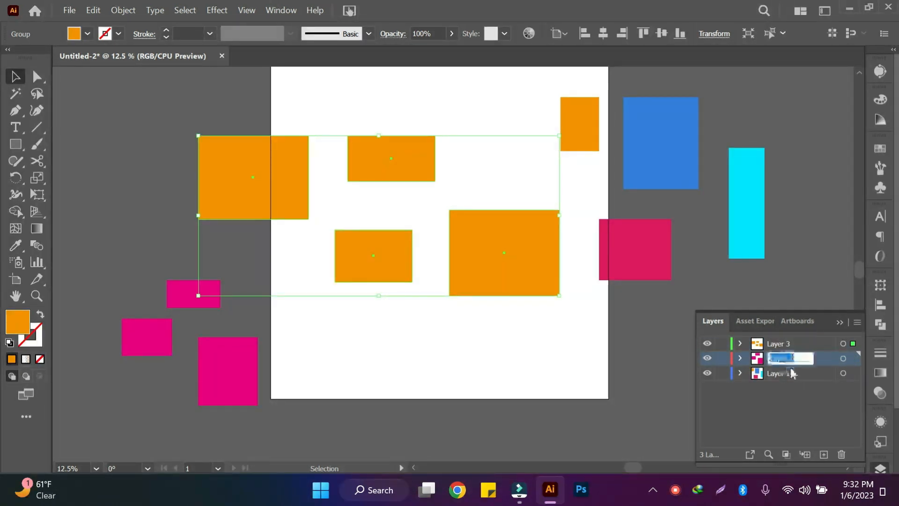
pyautogui.click(652, 379)
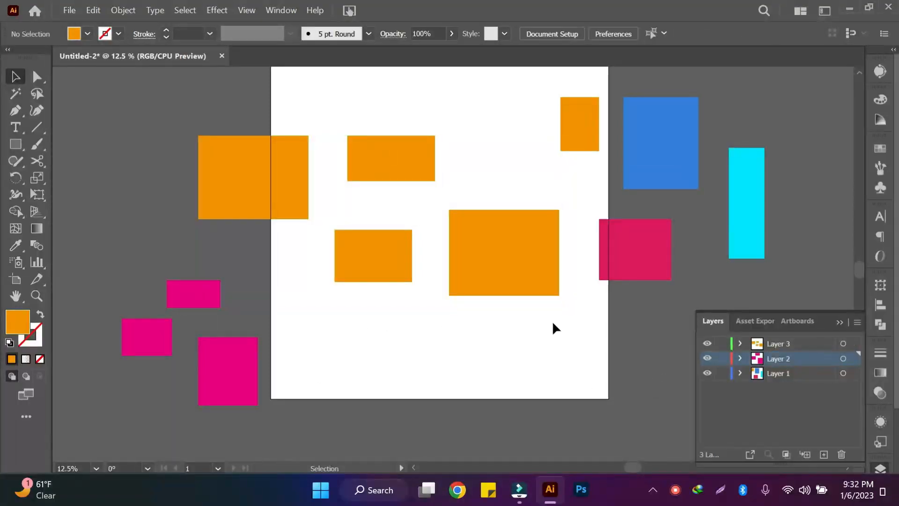
# Shift the multicoloured group slightly up and left, and move the magenta group up and right until it touches the artboard's left edge
pyautogui.moveTo(629, 268); pyautogui.dragTo(622, 289)
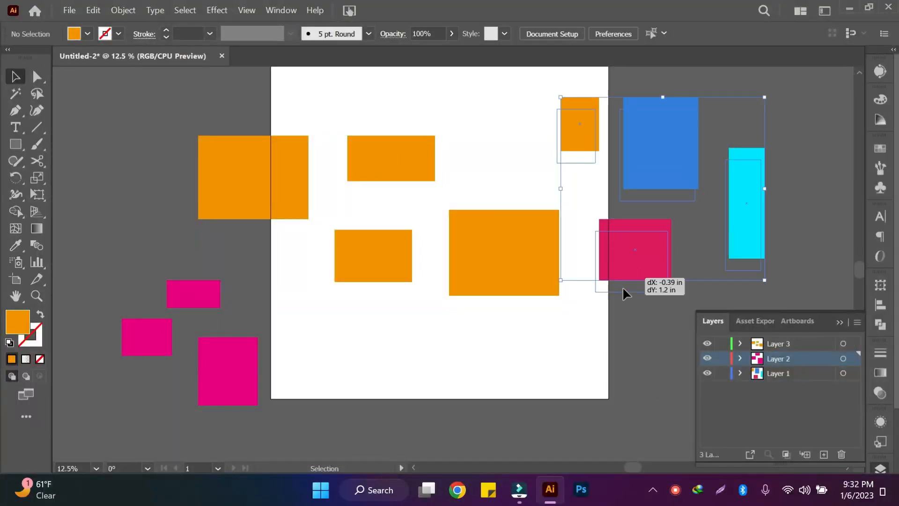
pyautogui.moveTo(666, 205); pyautogui.dragTo(665, 159)
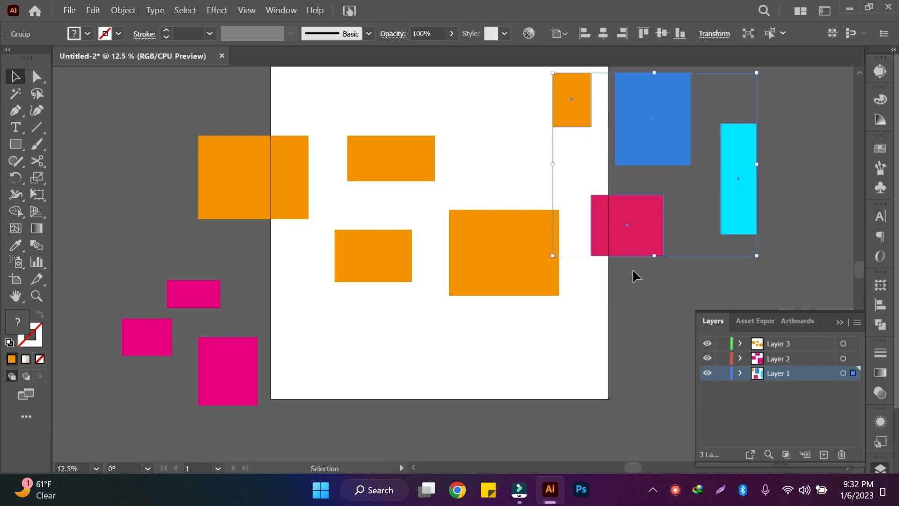
pyautogui.click(639, 294)
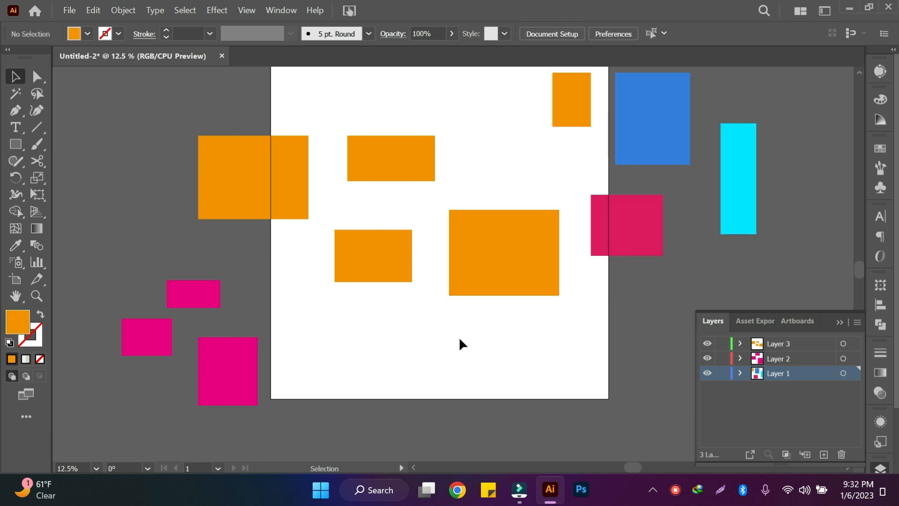
pyautogui.moveTo(231, 377); pyautogui.dragTo(248, 328)
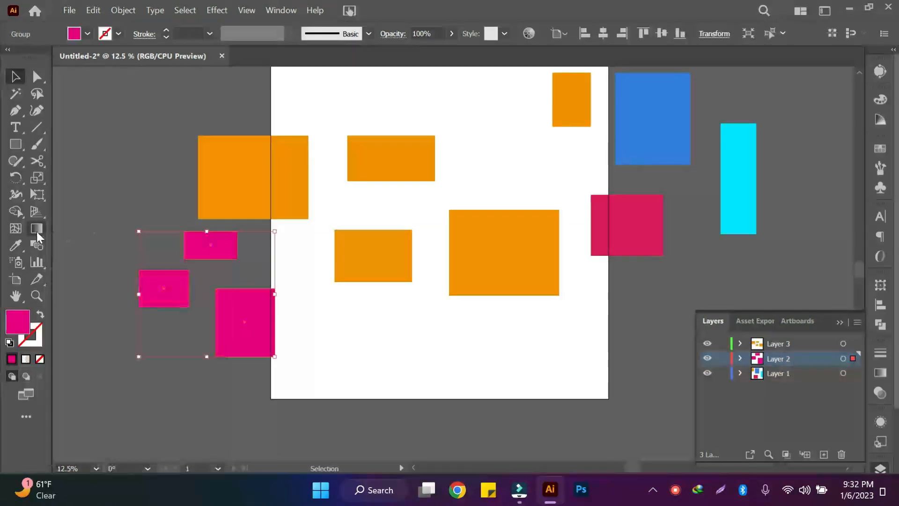
# Open the magenta group's fill in the Color Picker and compare the H, S, B, R, G and B colour modes, ending on hue
pyautogui.doubleClick(17, 321)
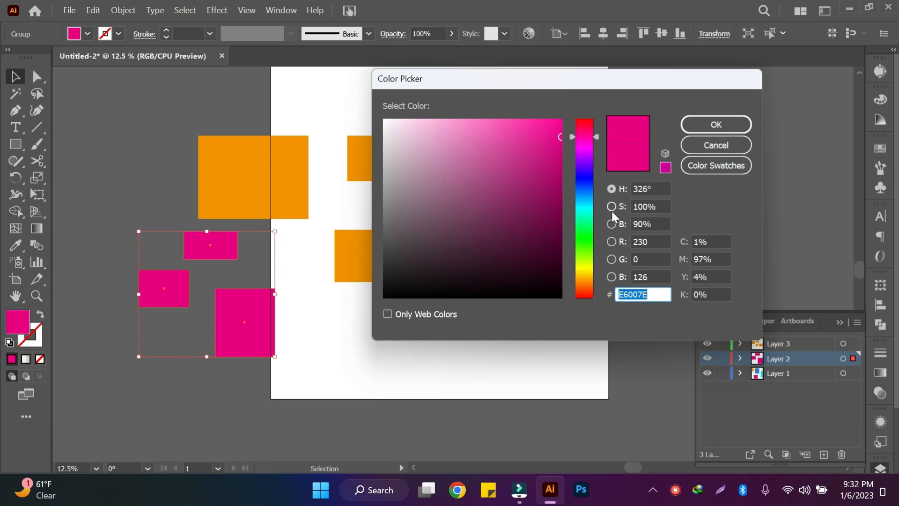
pyautogui.click(611, 189)
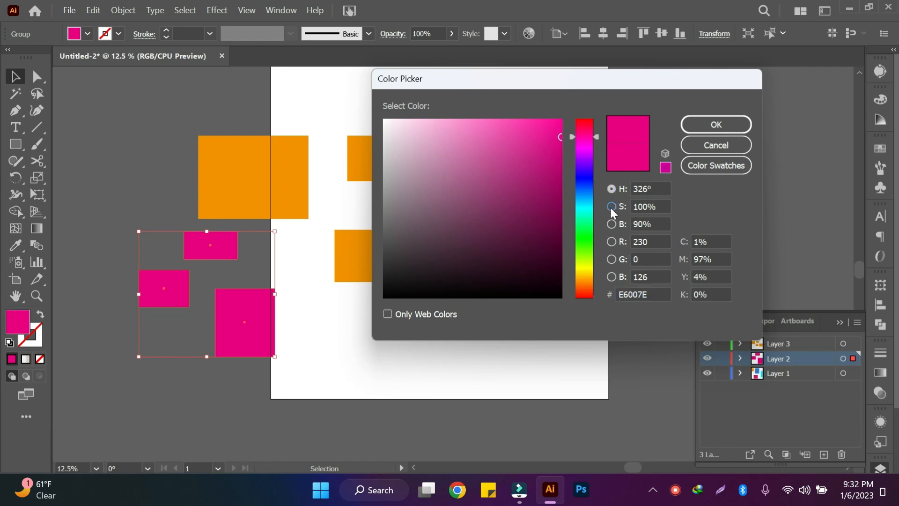
pyautogui.click(611, 207)
pyautogui.click(611, 223)
pyautogui.click(610, 241)
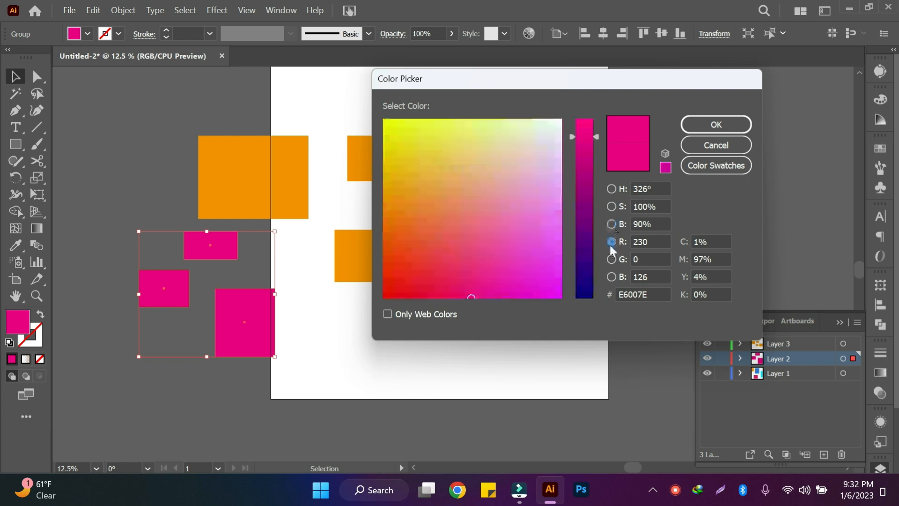
pyautogui.click(611, 207)
pyautogui.click(611, 224)
pyautogui.click(611, 242)
pyautogui.click(611, 259)
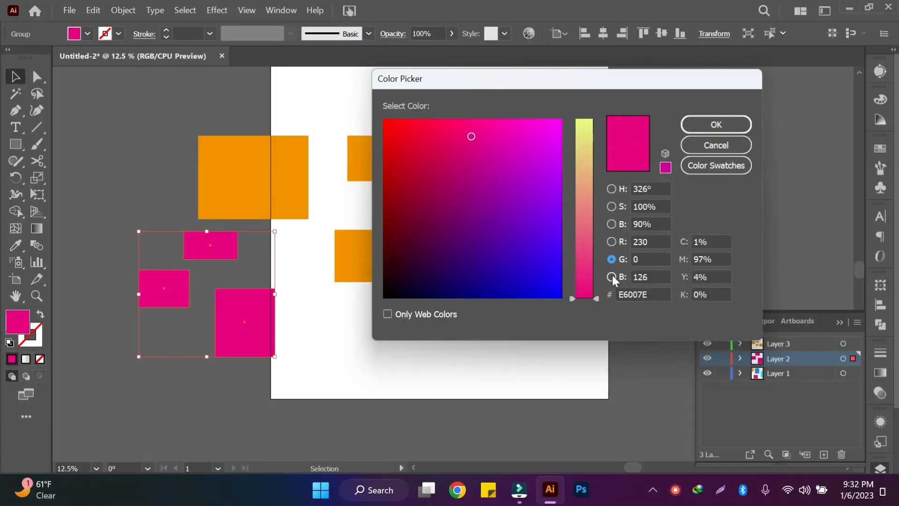
pyautogui.click(611, 277)
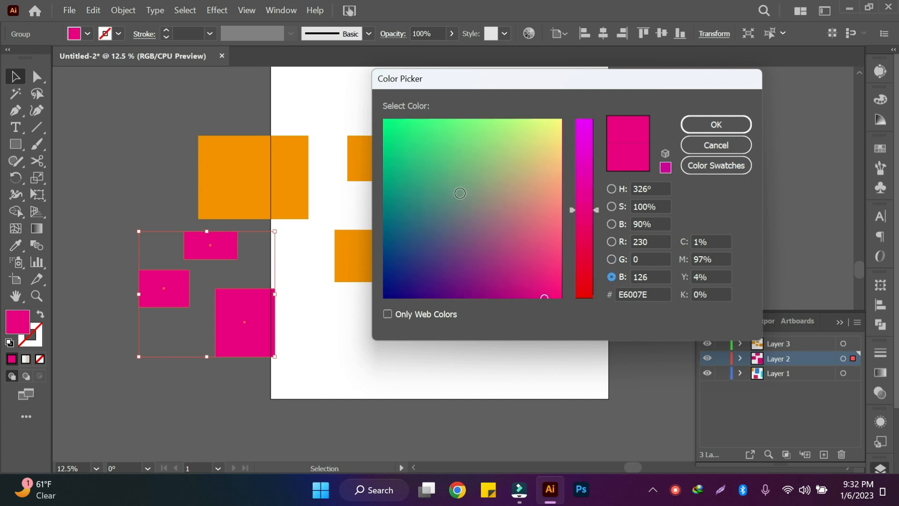
pyautogui.click(611, 188)
# Try out several lighter and darker shades of the magenta hue for the group's fill
pyautogui.moveTo(506, 147); pyautogui.dragTo(487, 148)
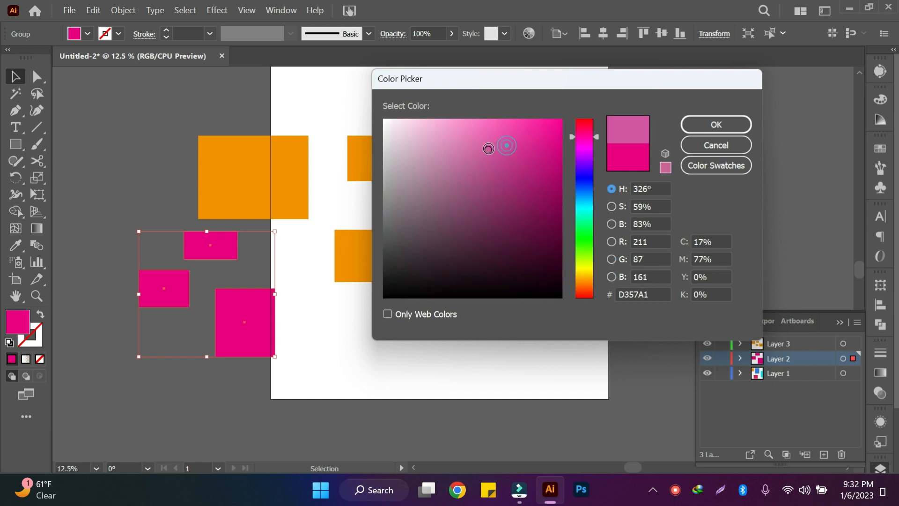
pyautogui.click(454, 172)
pyautogui.moveTo(473, 238); pyautogui.dragTo(533, 216)
pyautogui.click(535, 162)
pyautogui.click(429, 243)
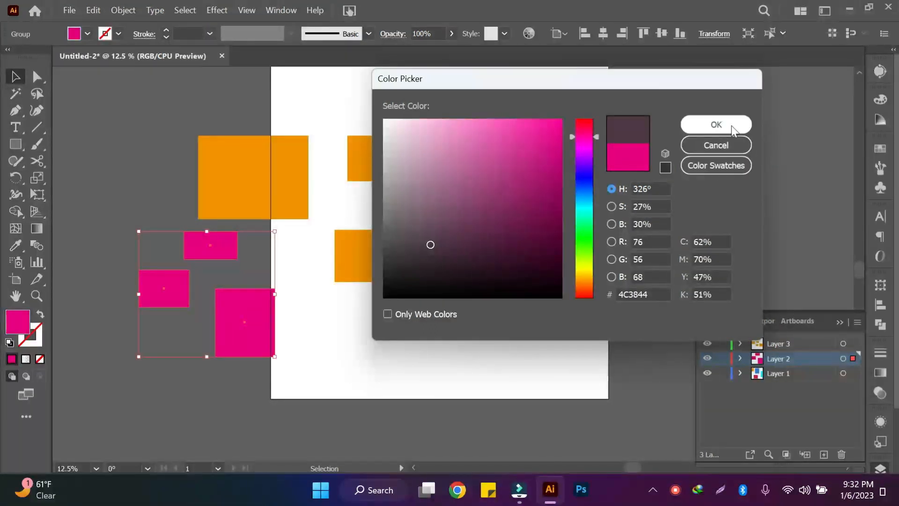
pyautogui.moveTo(408, 172); pyautogui.dragTo(404, 159)
pyautogui.click(516, 255)
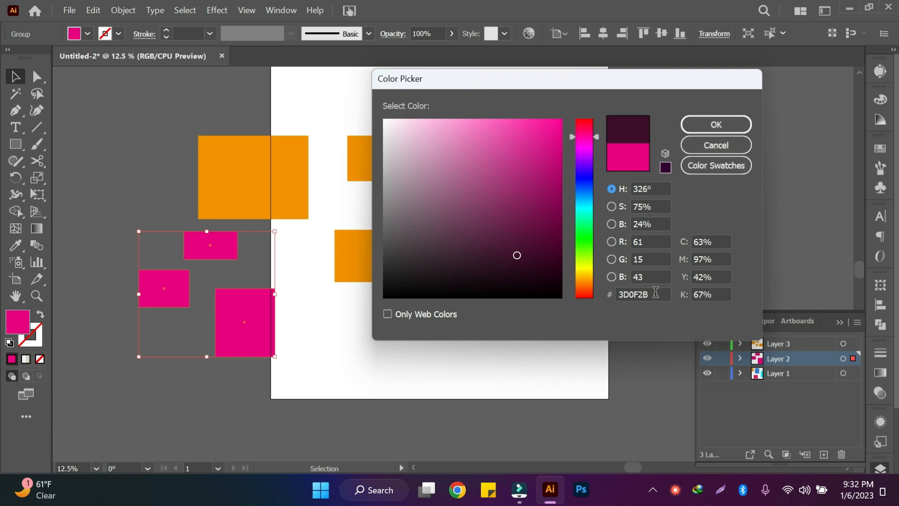
# Set the magenta group's fill to hex 000000 and apply it
pyautogui.moveTo(658, 294); pyautogui.dragTo(616, 295)
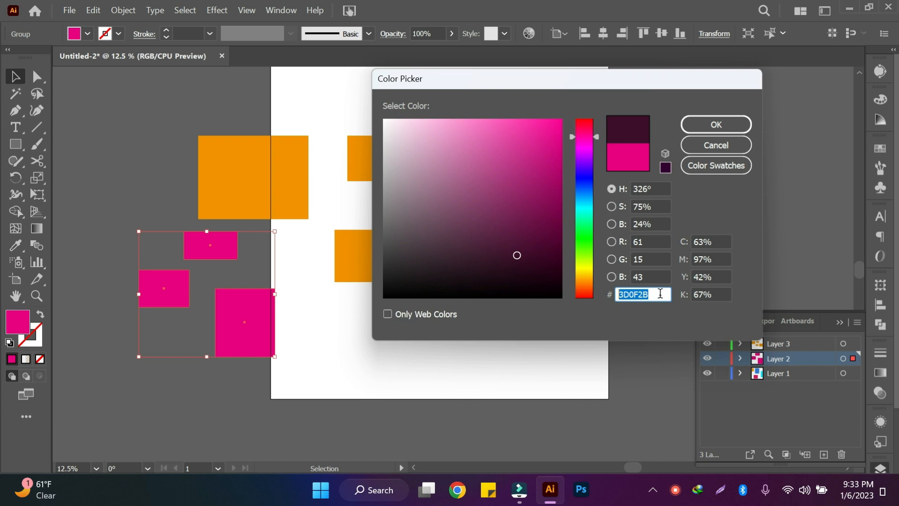
pyautogui.write('000000')
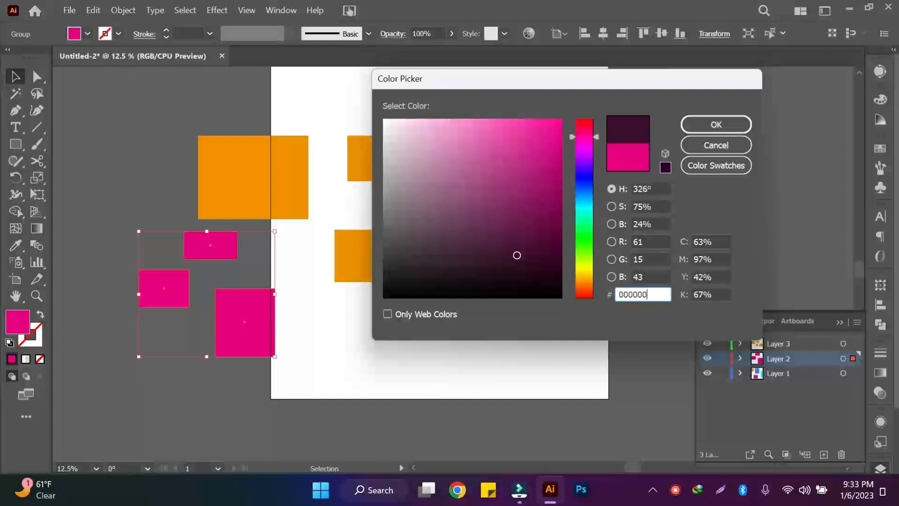
pyautogui.click(738, 125)
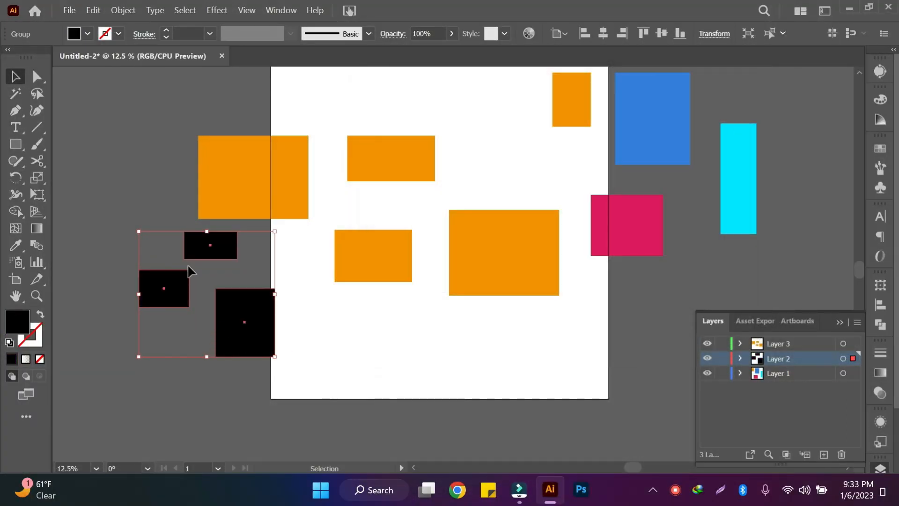
# Lock the group of four orange rectangles on the canvas, and unlock all objects again
pyautogui.click(532, 258)
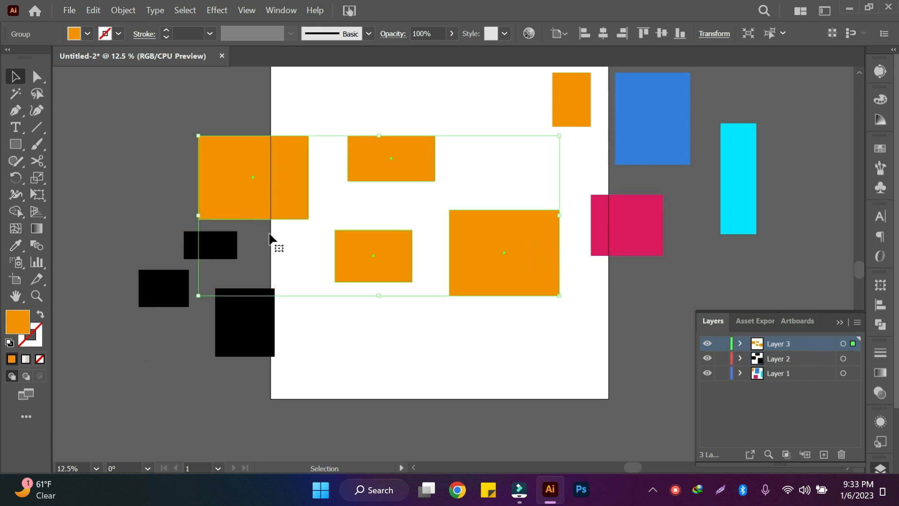
pyautogui.click(429, 359)
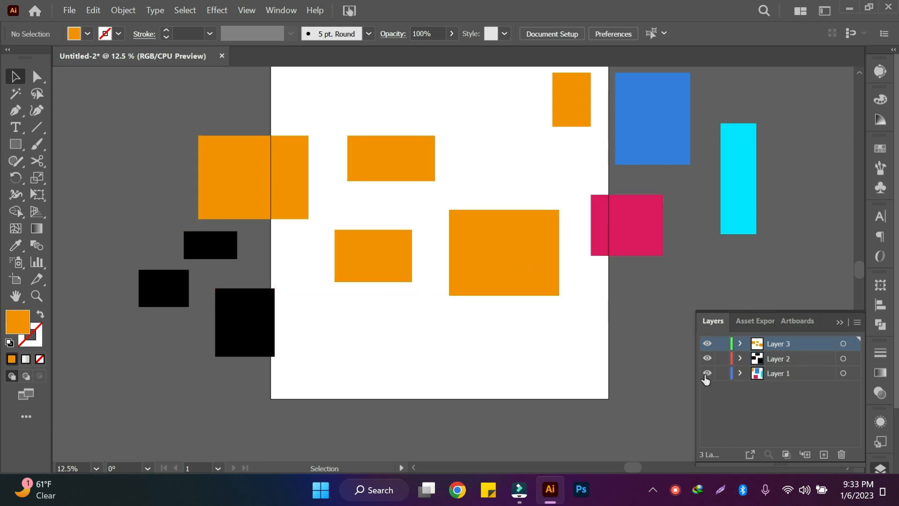
pyautogui.click(520, 277)
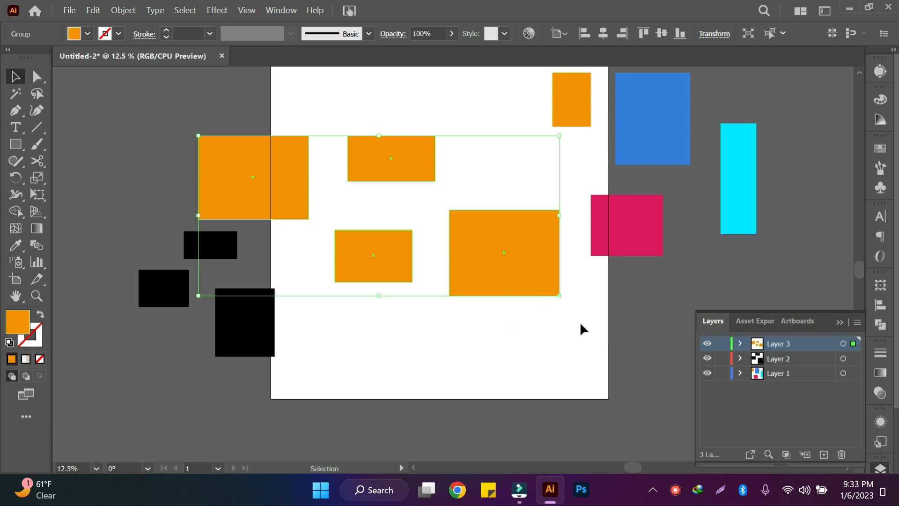
pyautogui.hotkey('ctrl', '2')
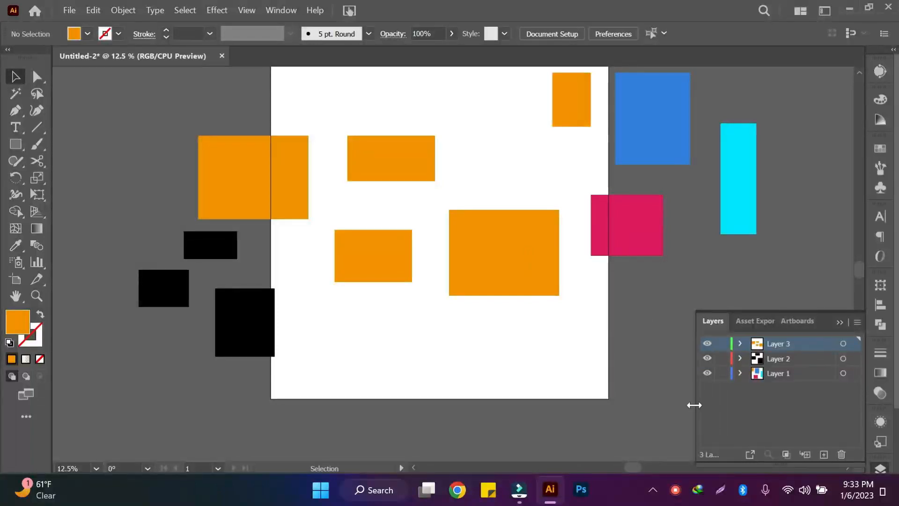
pyautogui.hotkey('ctrl', 'alt', '2')
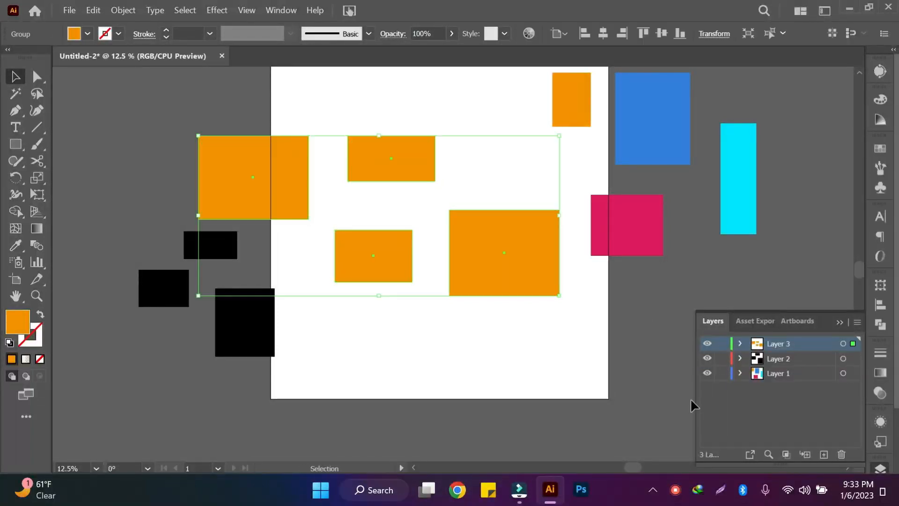
# Lock Layer 3 and Layer 1, and test selecting the objects of each layer, ending with the black group on Layer 2
pyautogui.click(722, 343)
pyautogui.click(523, 260)
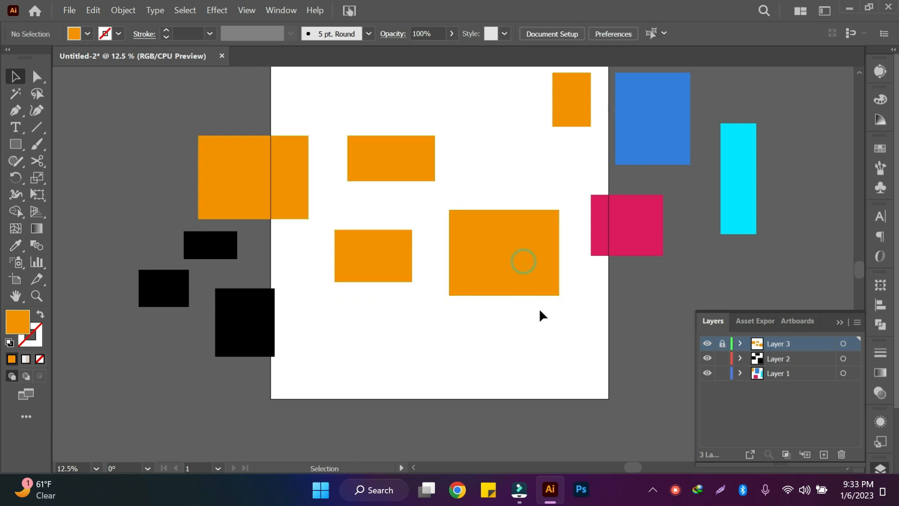
pyautogui.click(642, 245)
pyautogui.click(722, 372)
pyautogui.click(253, 338)
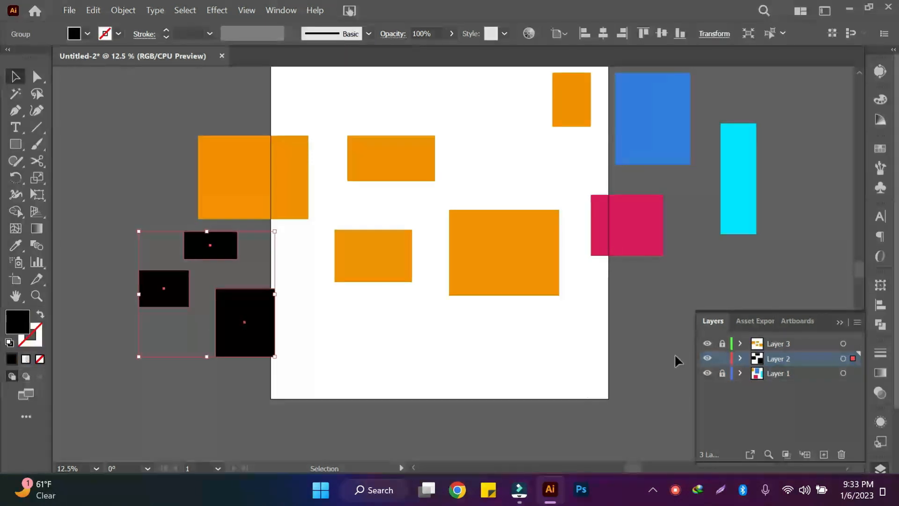
# Hide Layer 2 and show it again, and unlock Layer 3 and Layer 1
pyautogui.click(707, 358)
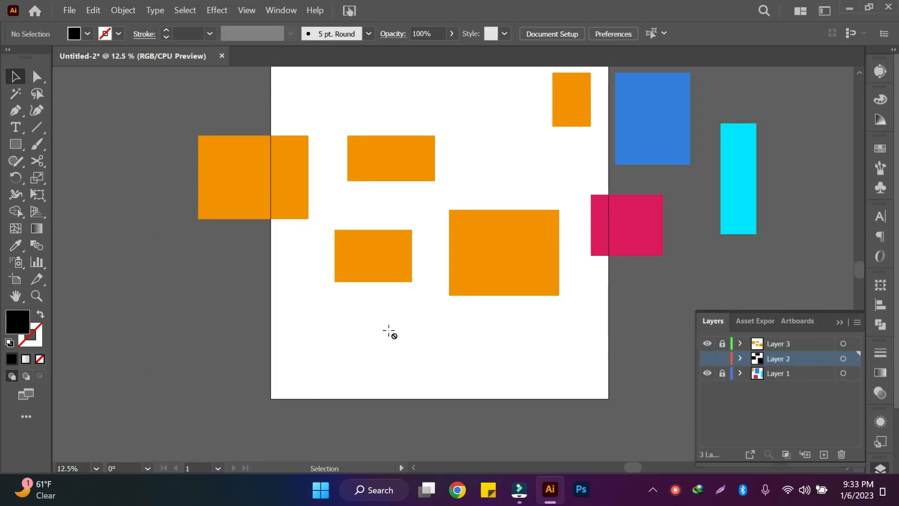
pyautogui.click(707, 359)
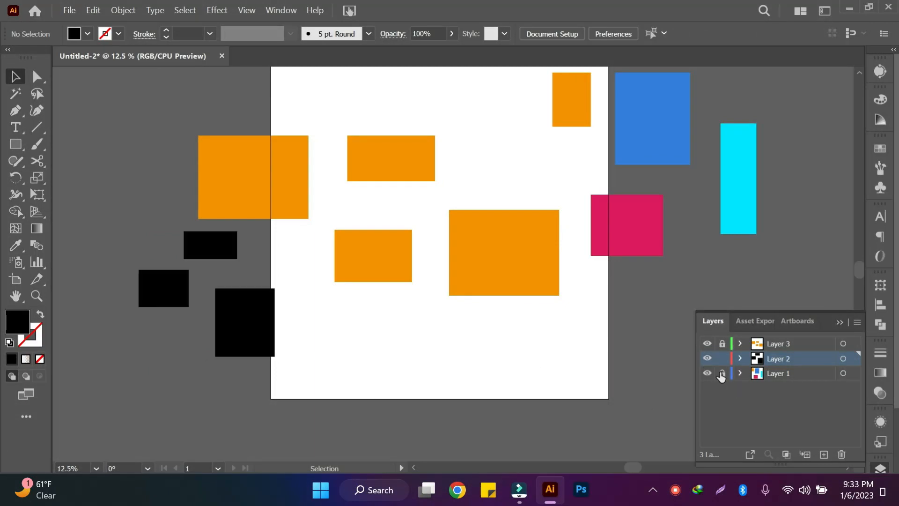
pyautogui.click(722, 343)
pyautogui.click(722, 373)
# Activate the Rectangle tool
pyautogui.click(18, 145)
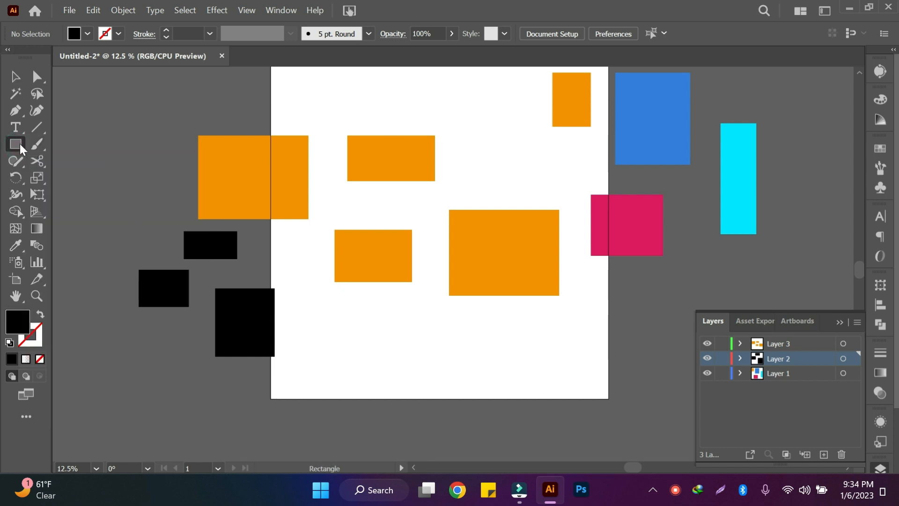